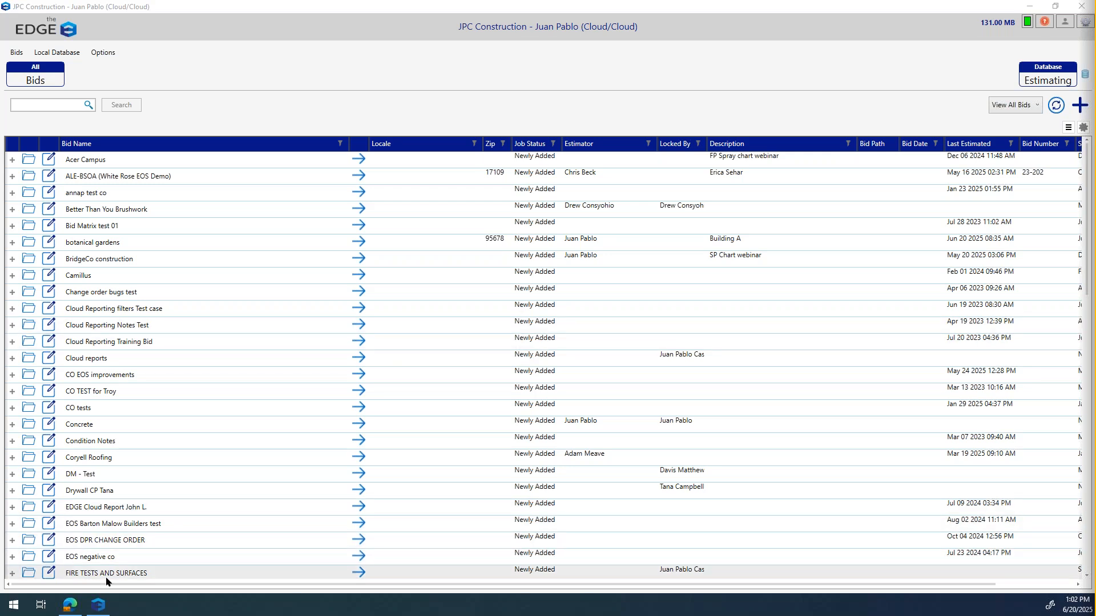
# Switch to the Estimating Edge Portal in the browser and view The EDGE's Bids Manager and EDGE Smart Takeoff's Bid Preparation Manager.
pyautogui.click(73, 611)
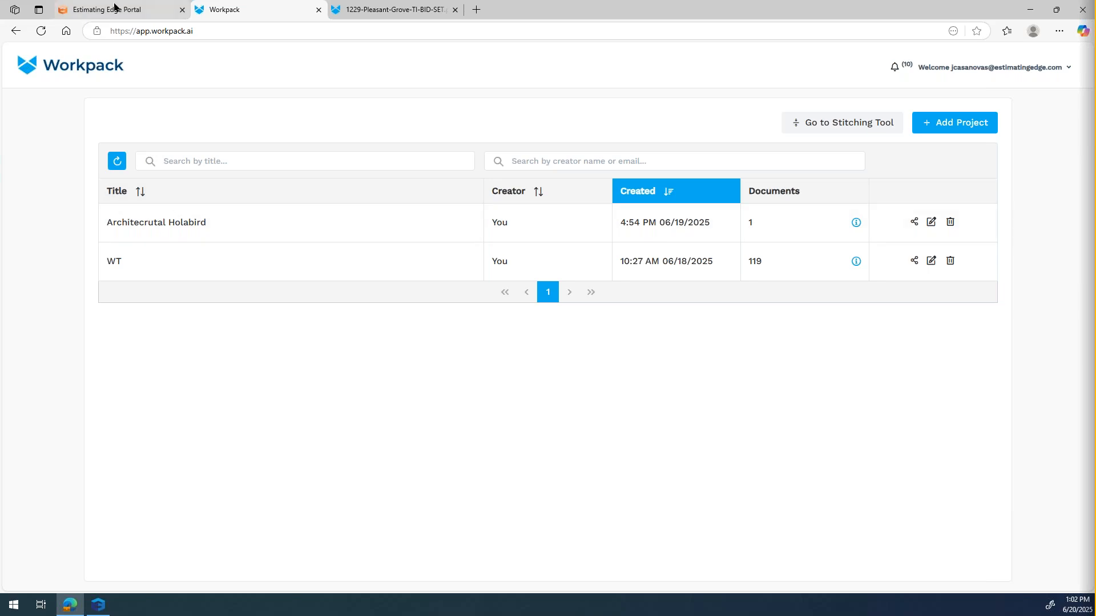
pyautogui.click(115, 7)
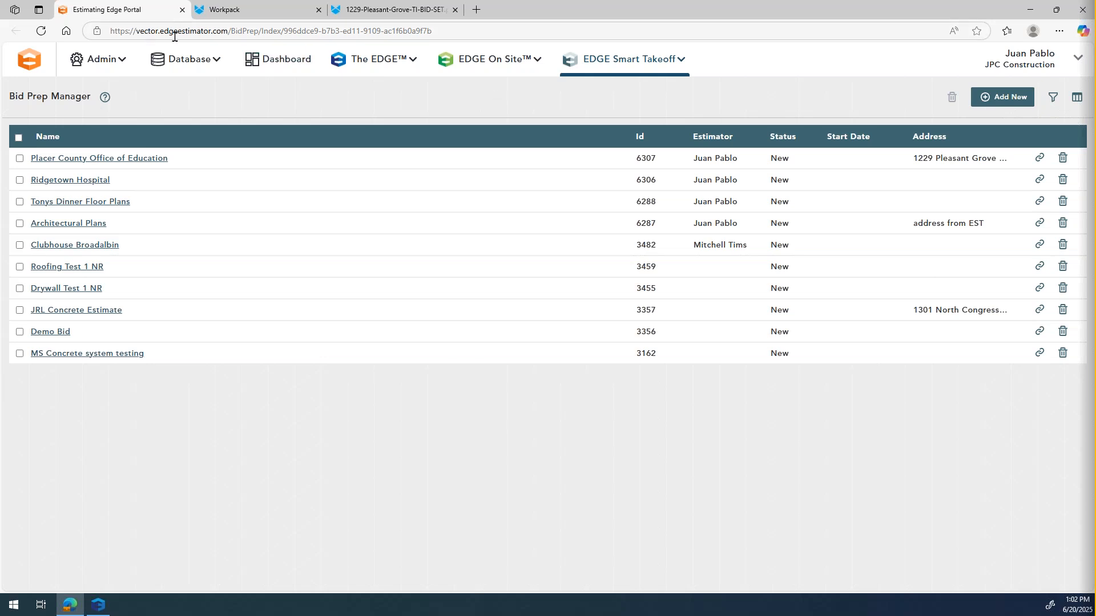
pyautogui.click(379, 69)
pyautogui.click(380, 91)
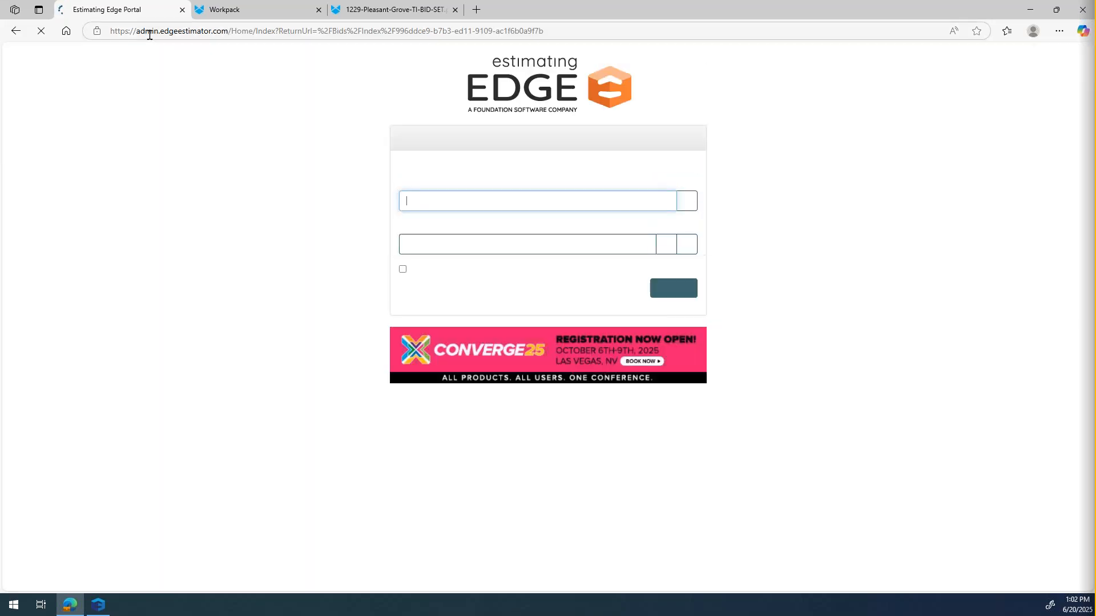
pyautogui.click(672, 289)
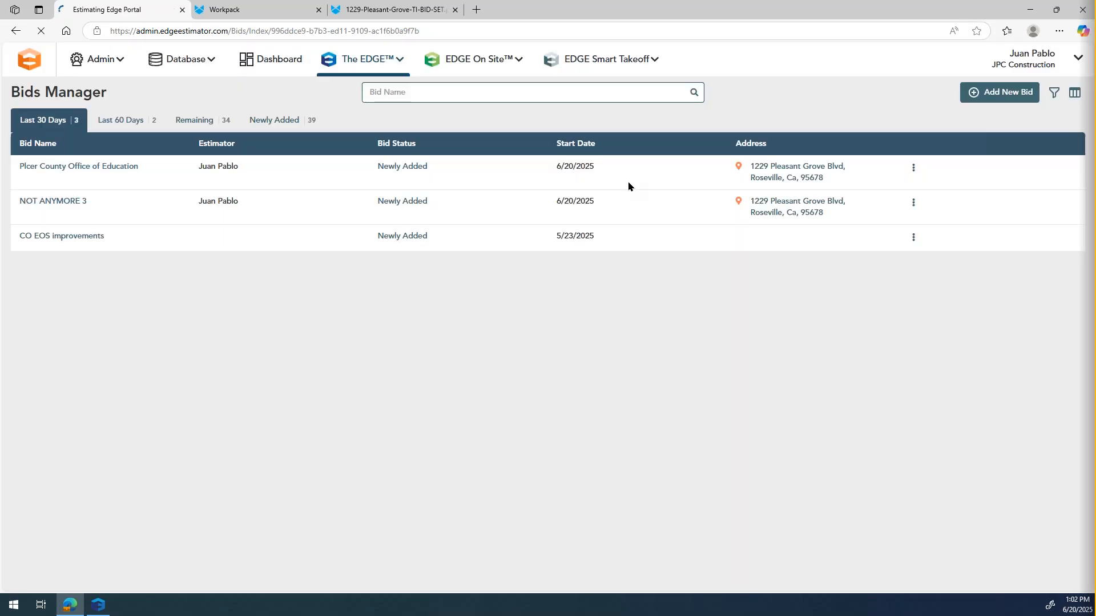
pyautogui.click(594, 61)
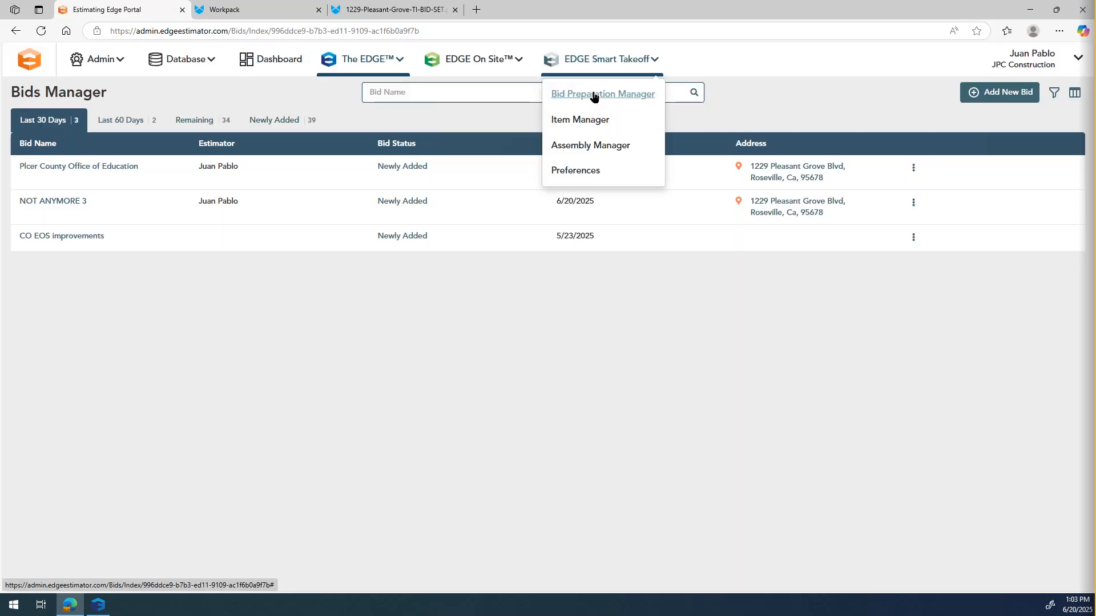
pyautogui.click(594, 95)
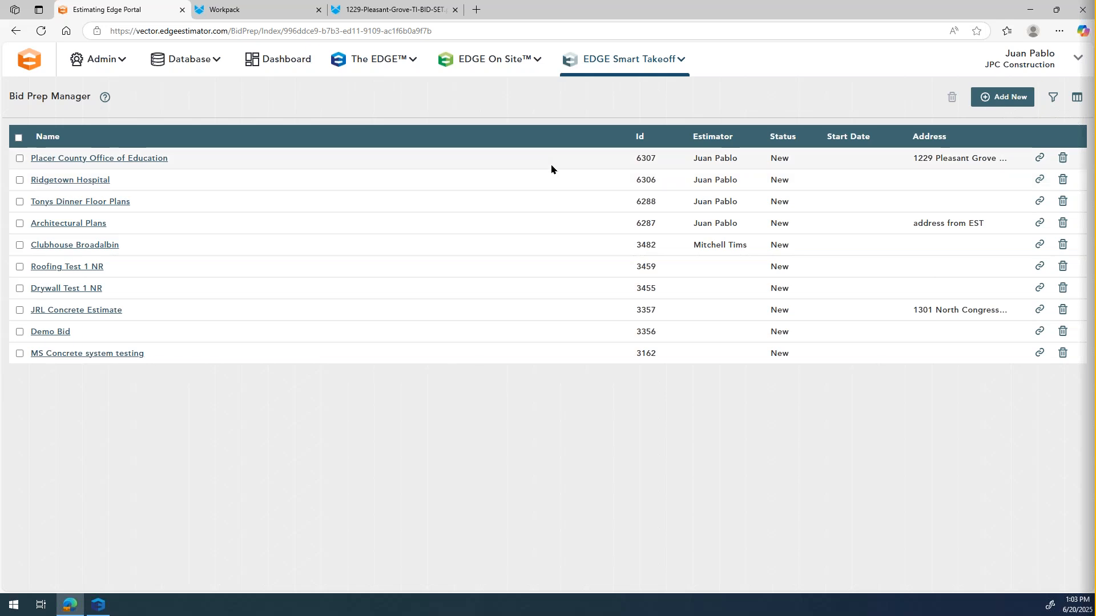
# Preview enabling EDGE Smart Takeoff license usage for the first user in the Users Manager, closing the user information without saving.
pyautogui.click(89, 60)
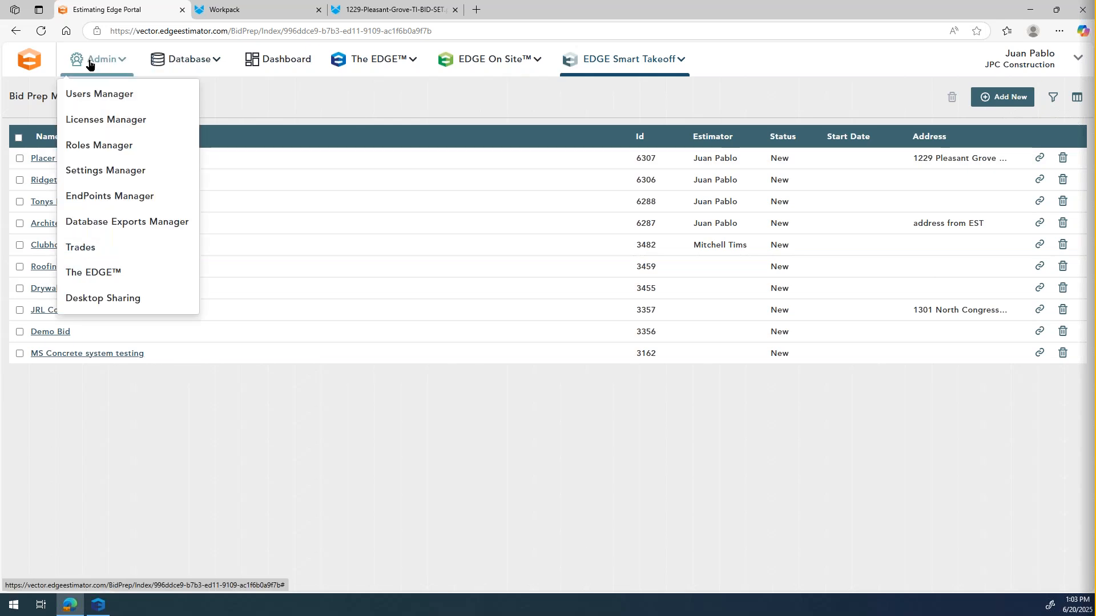
pyautogui.click(100, 104)
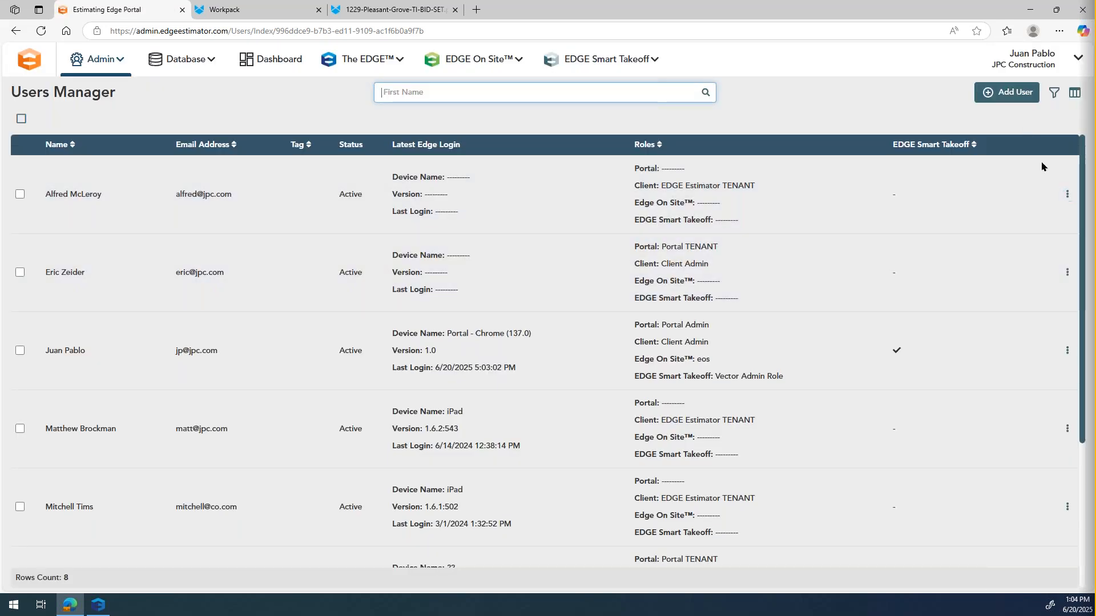
pyautogui.click(1066, 194)
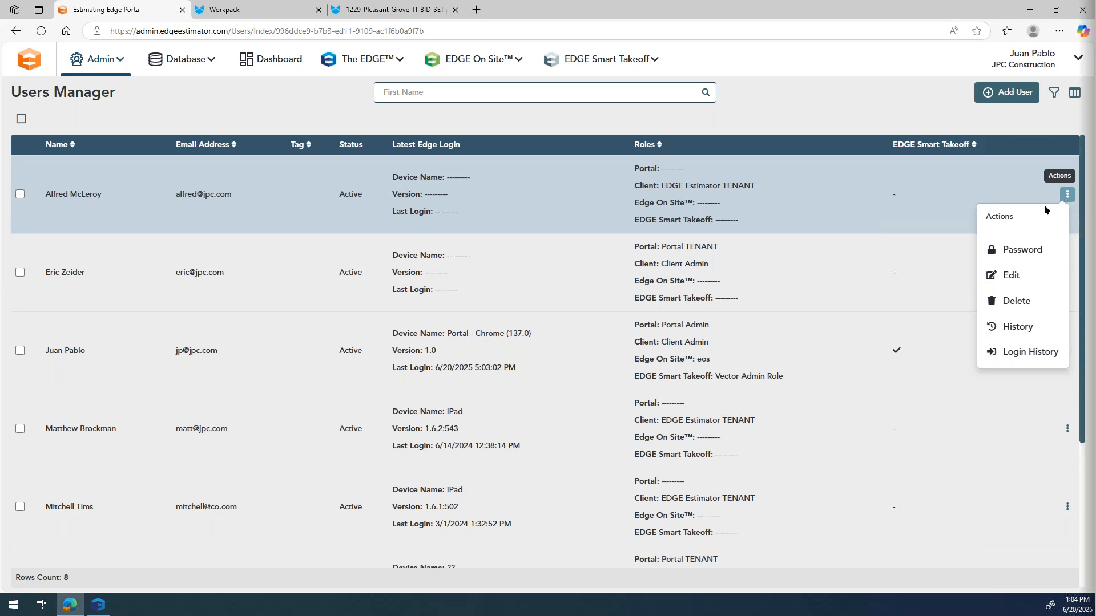
pyautogui.click(1012, 276)
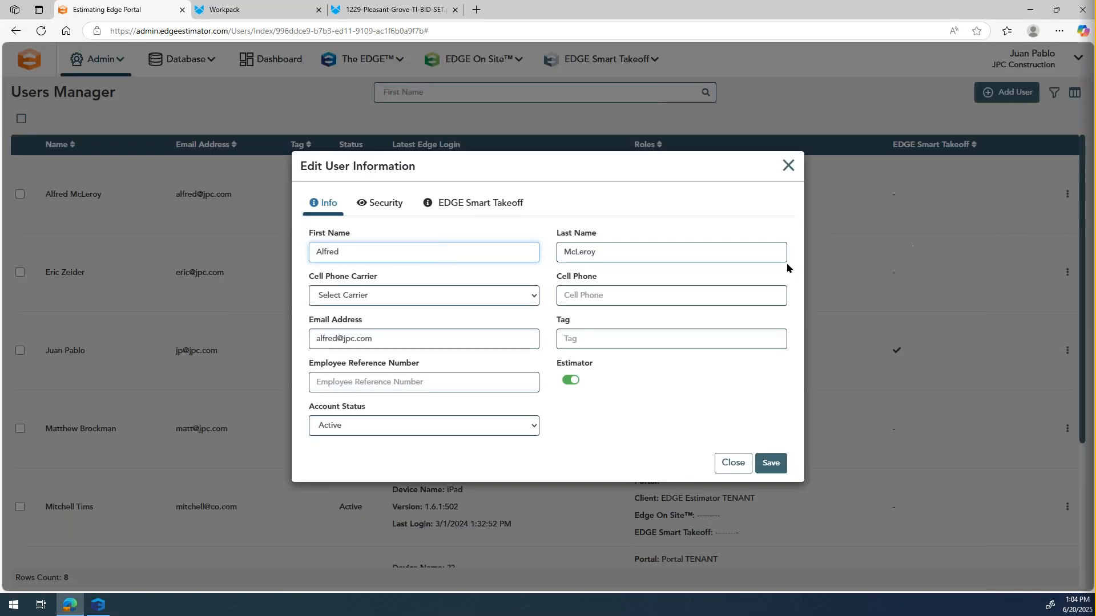
pyautogui.click(486, 205)
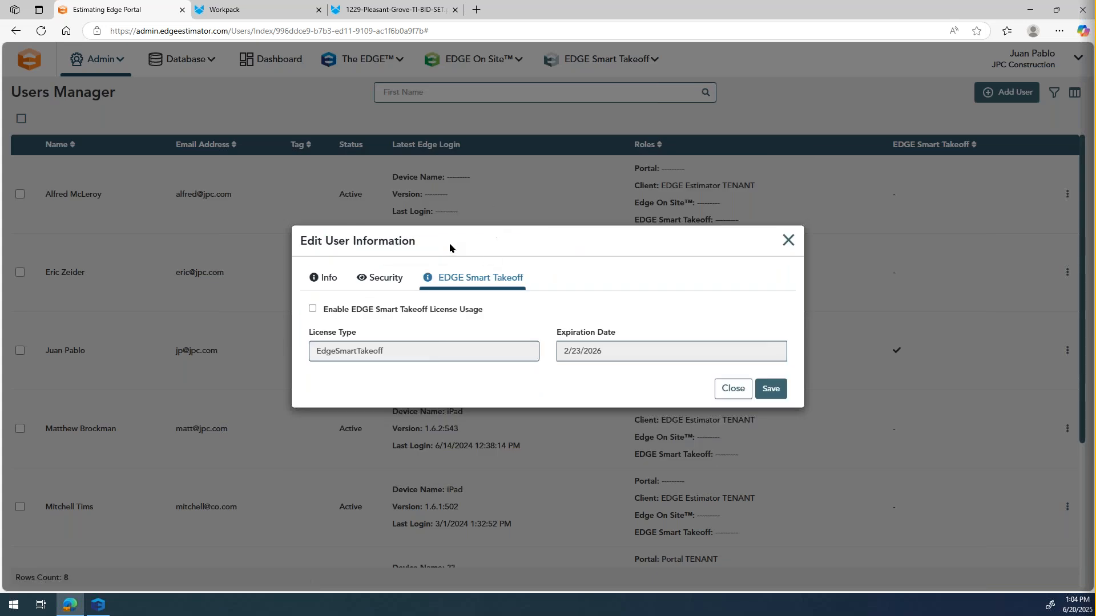
pyautogui.click(313, 310)
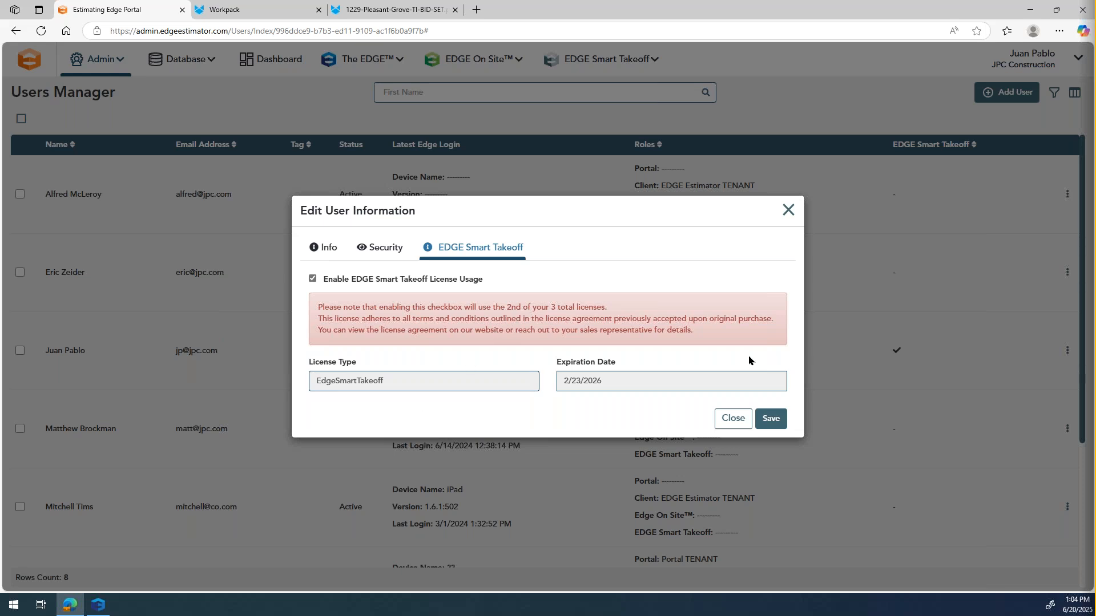
pyautogui.click(731, 420)
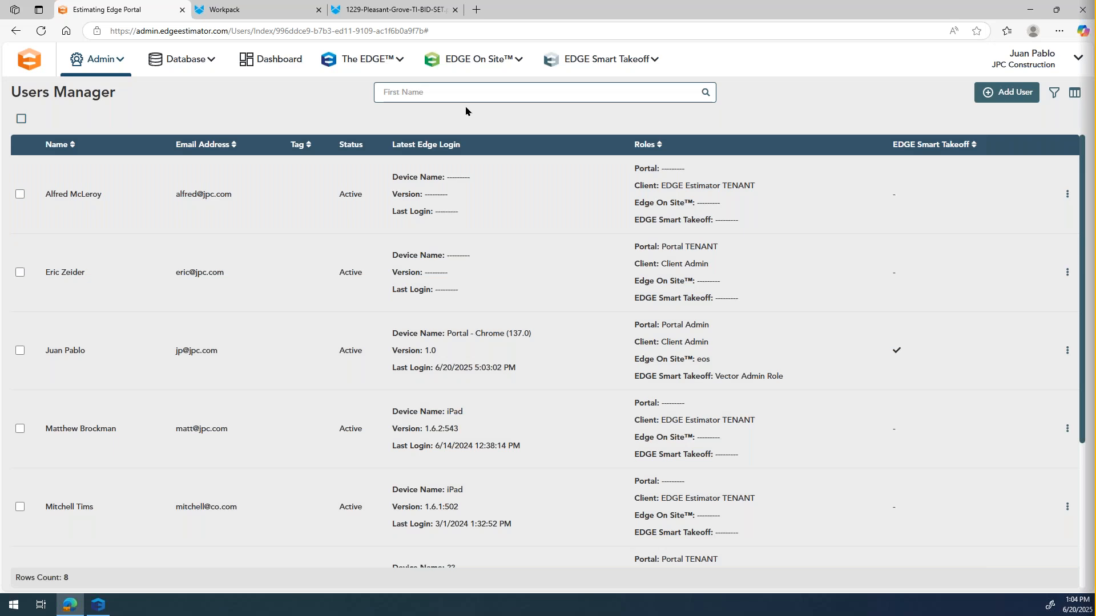
# Return to the Bid Preparation Manager and view the form for adding a new bid prep, cancelling it.
pyautogui.click(602, 59)
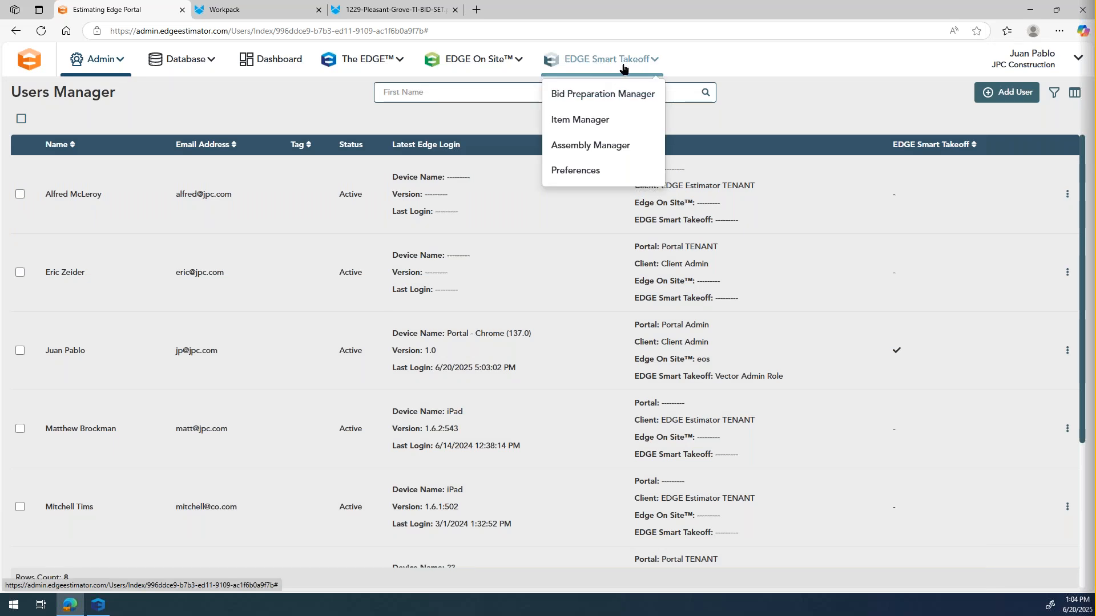
pyautogui.click(586, 94)
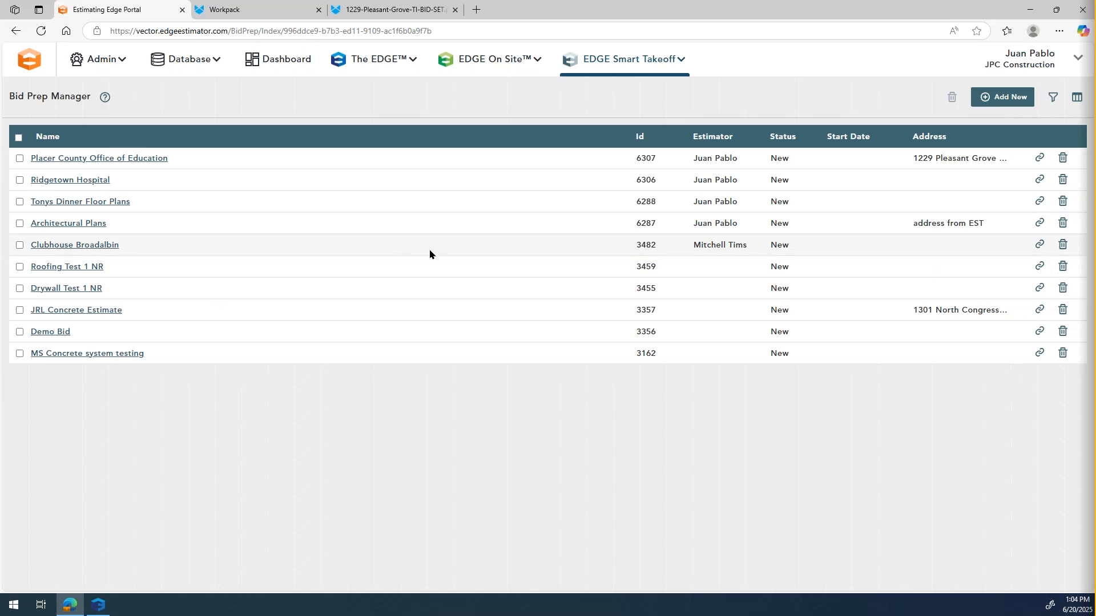
pyautogui.click(1009, 98)
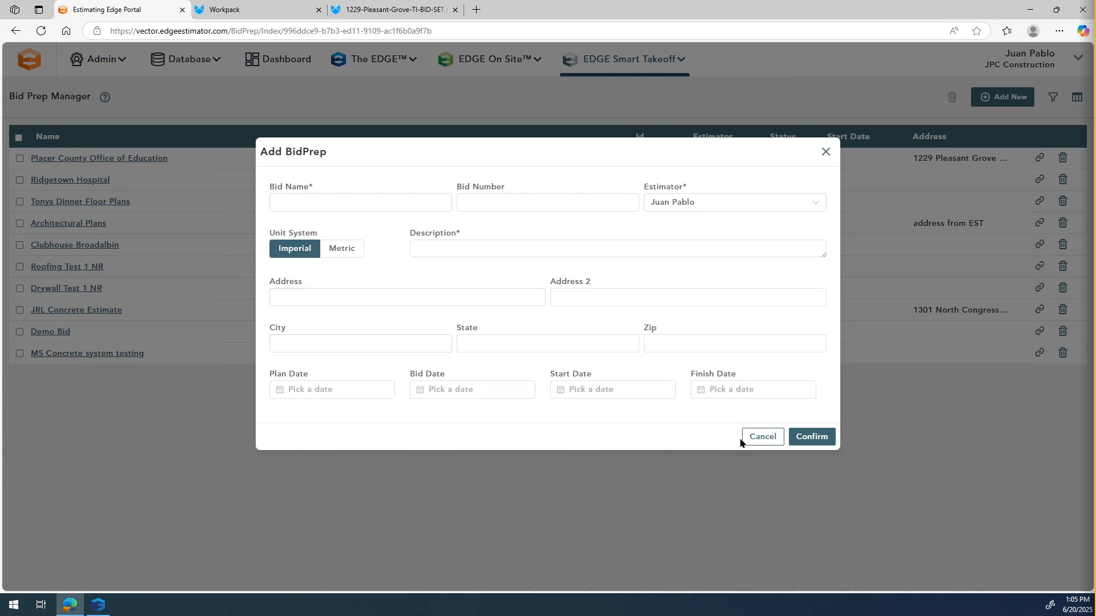
pyautogui.click(762, 437)
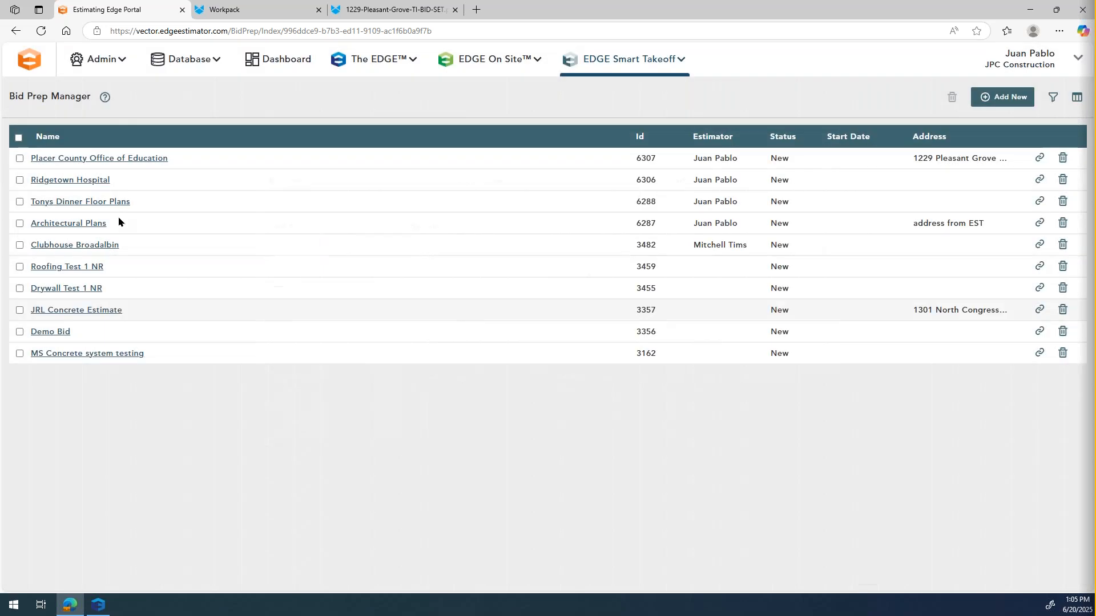
# View the Placer County Office of Education bid and its editable bid information, leaving it unsaved and returning to the Bid Preparation Manager.
pyautogui.click(66, 160)
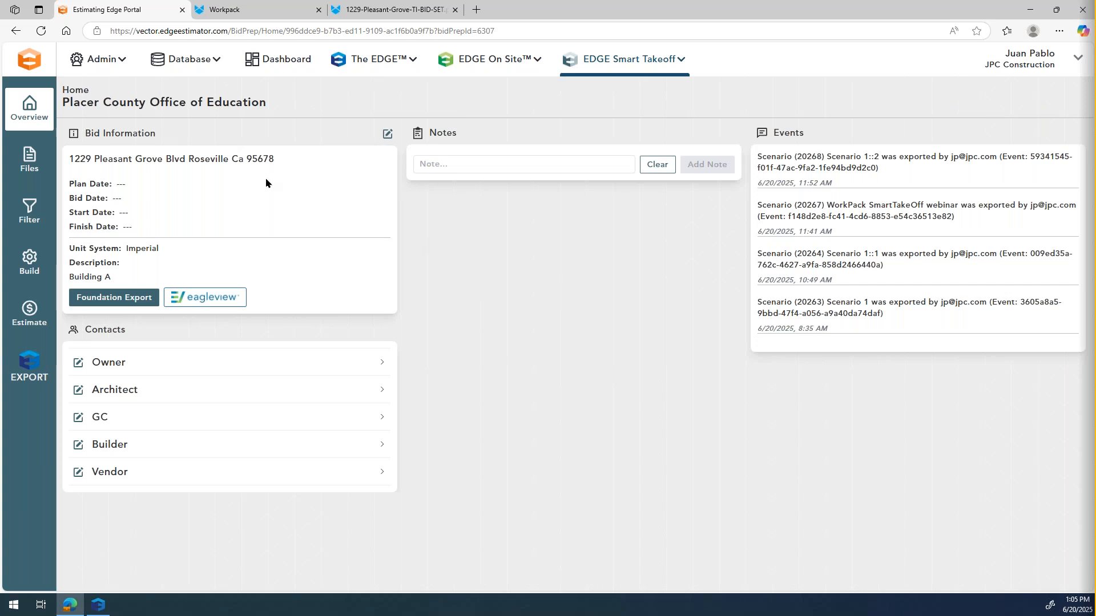
pyautogui.click(383, 139)
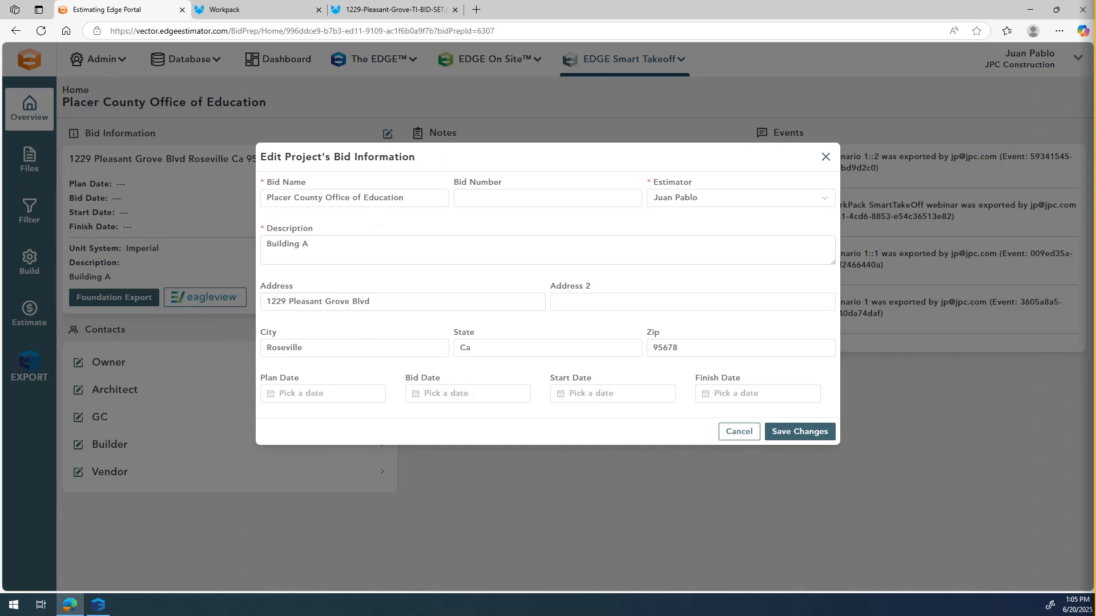
pyautogui.click(737, 432)
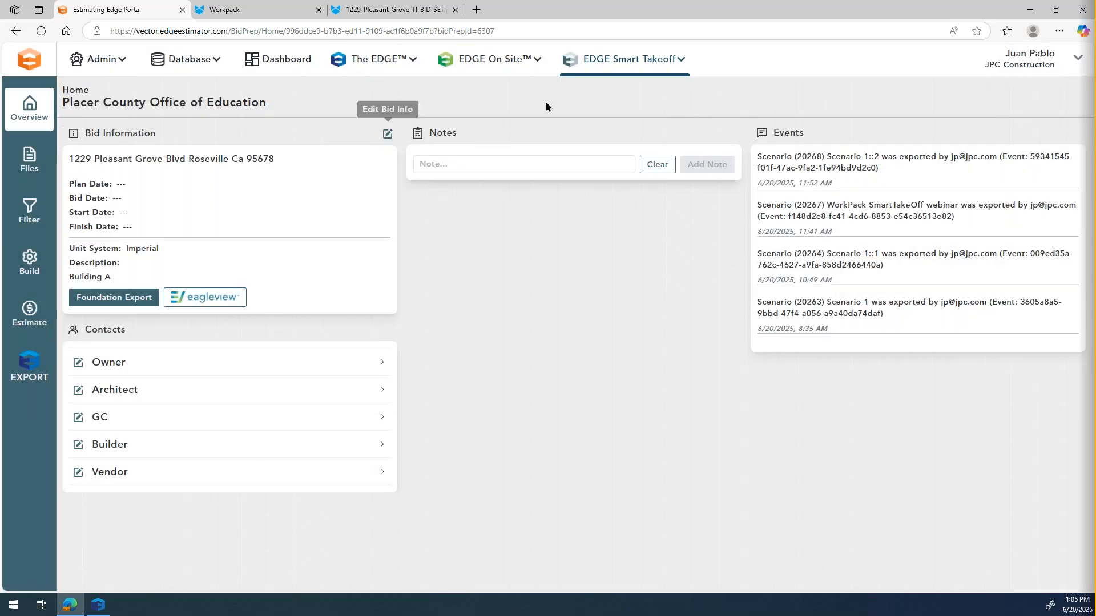
pyautogui.click(627, 60)
pyautogui.click(623, 95)
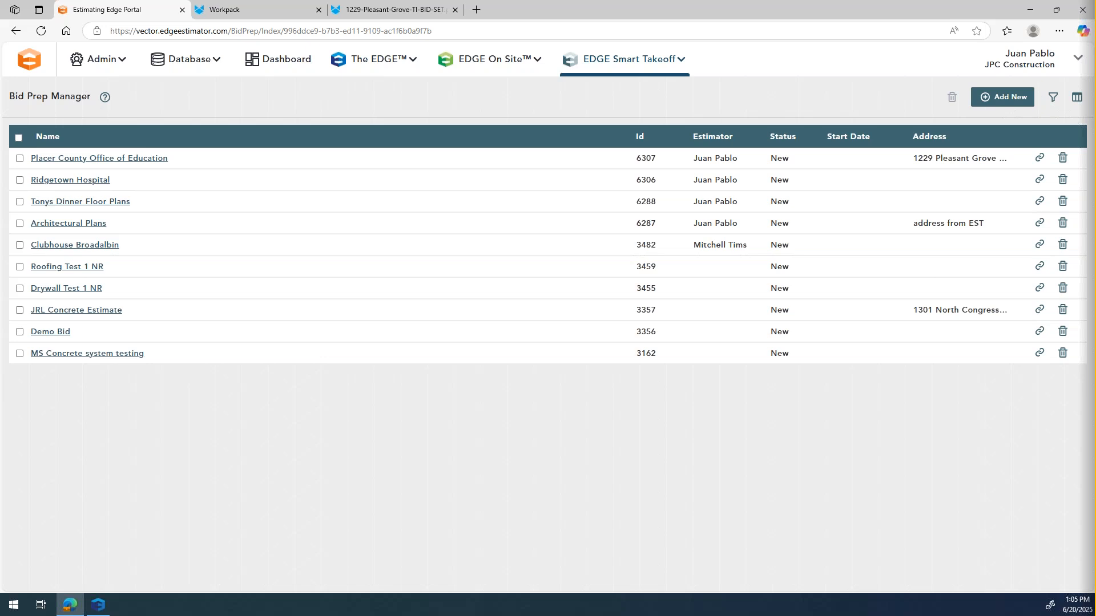
# Switch to Workpack and create a private, imperial project titled "Workpack EDGE webinar".
pyautogui.click(238, 10)
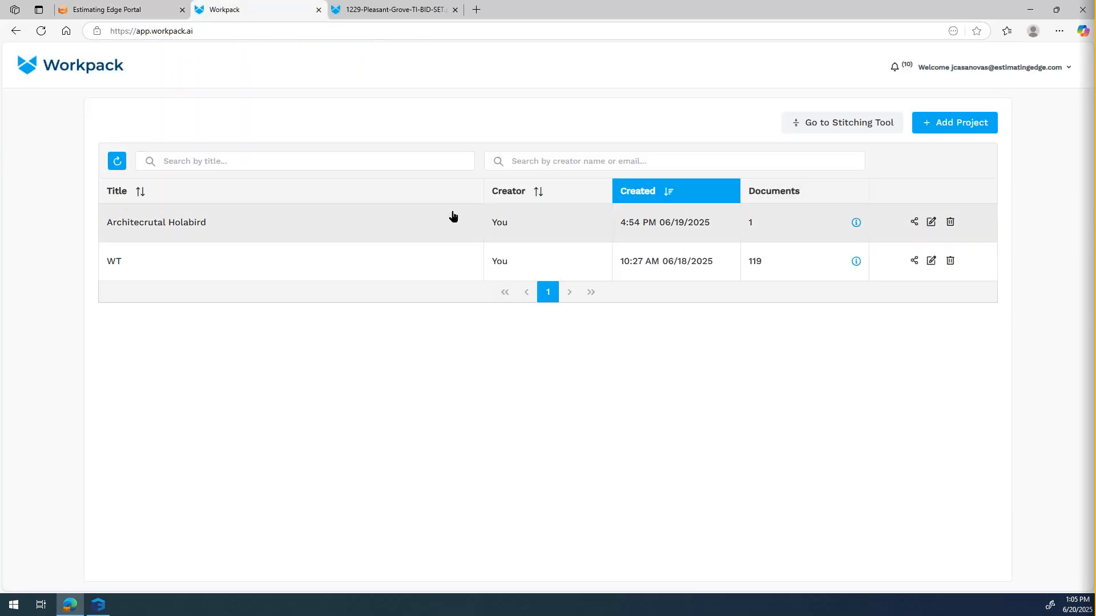
pyautogui.click(960, 130)
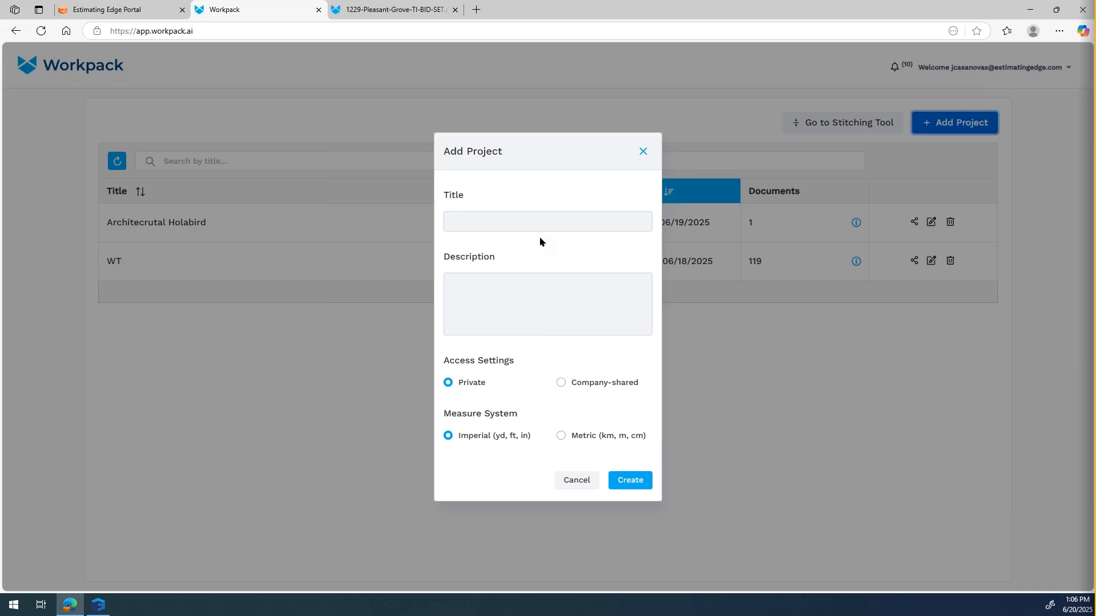
pyautogui.click(537, 217)
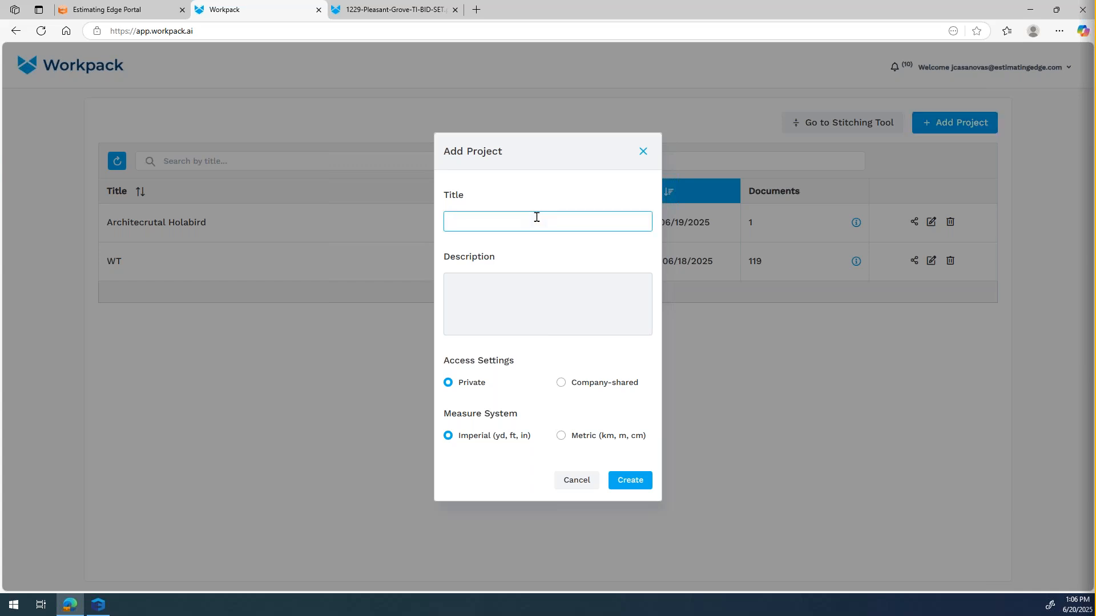
pyautogui.write('Workpack EDGE webinar')
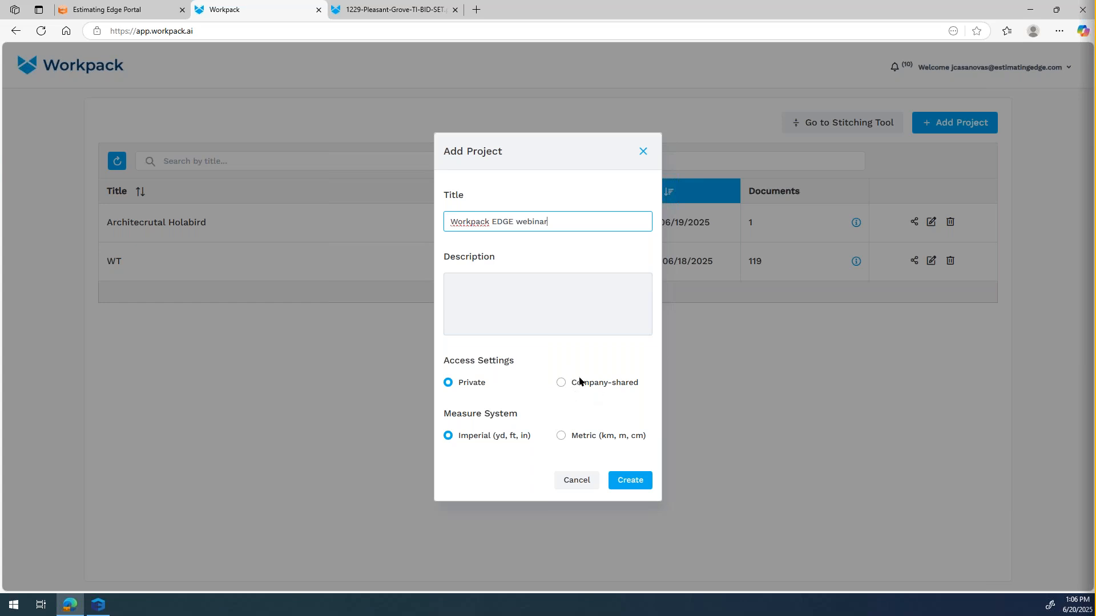
pyautogui.click(630, 482)
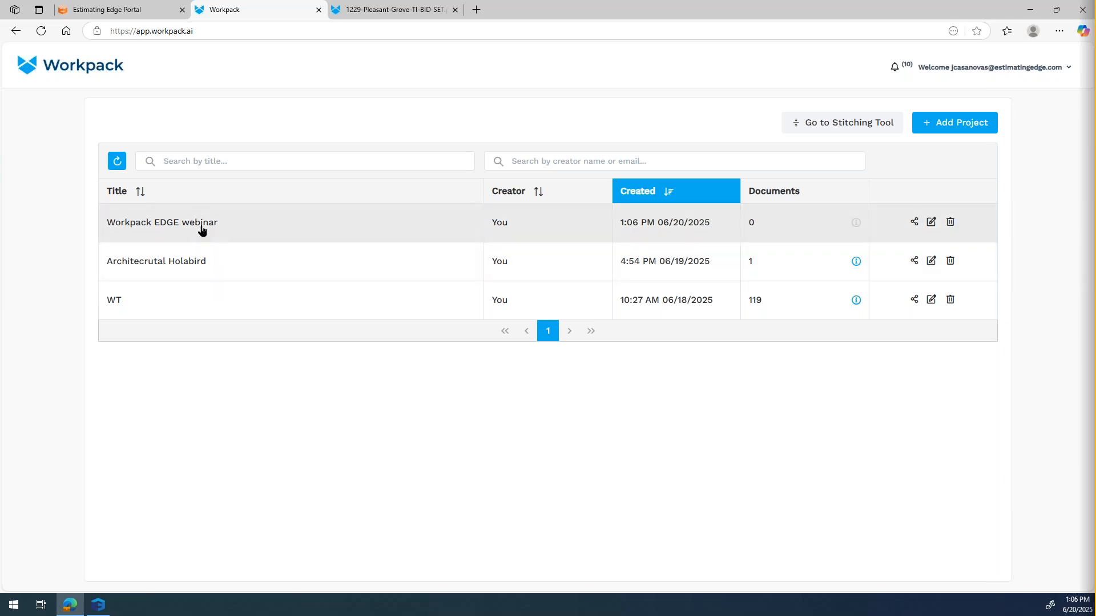
# Upload 1229-Pleasant-Grove-TI-BID-SET.pdf to the Workpack EDGE webinar project and open it in AI-Setup Mode.
pyautogui.click(201, 230)
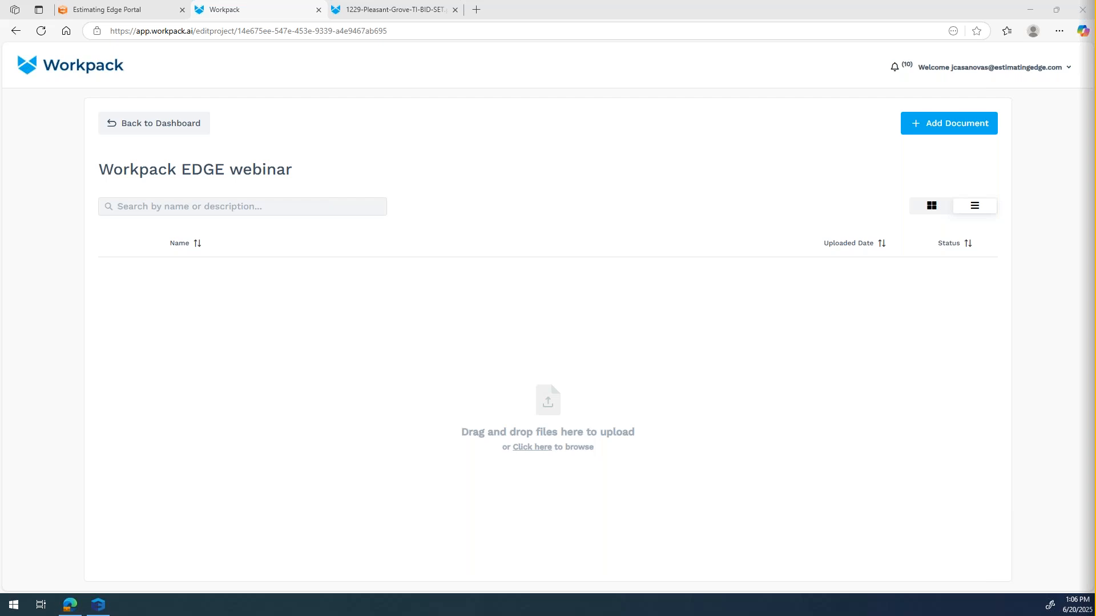
pyautogui.moveTo(815, 395); pyautogui.dragTo(613, 384)
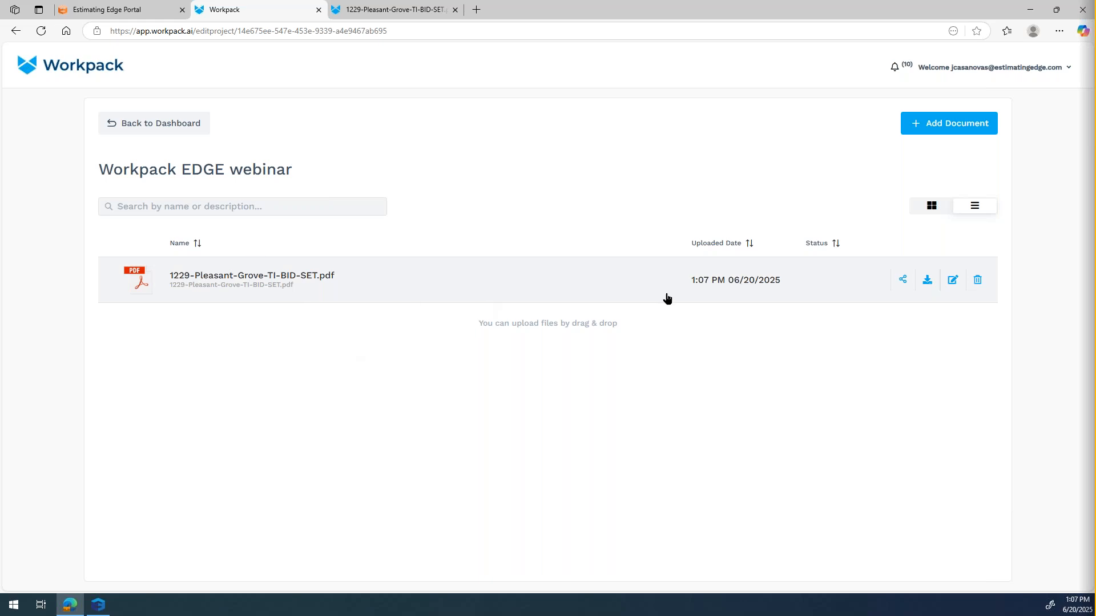
pyautogui.click(263, 283)
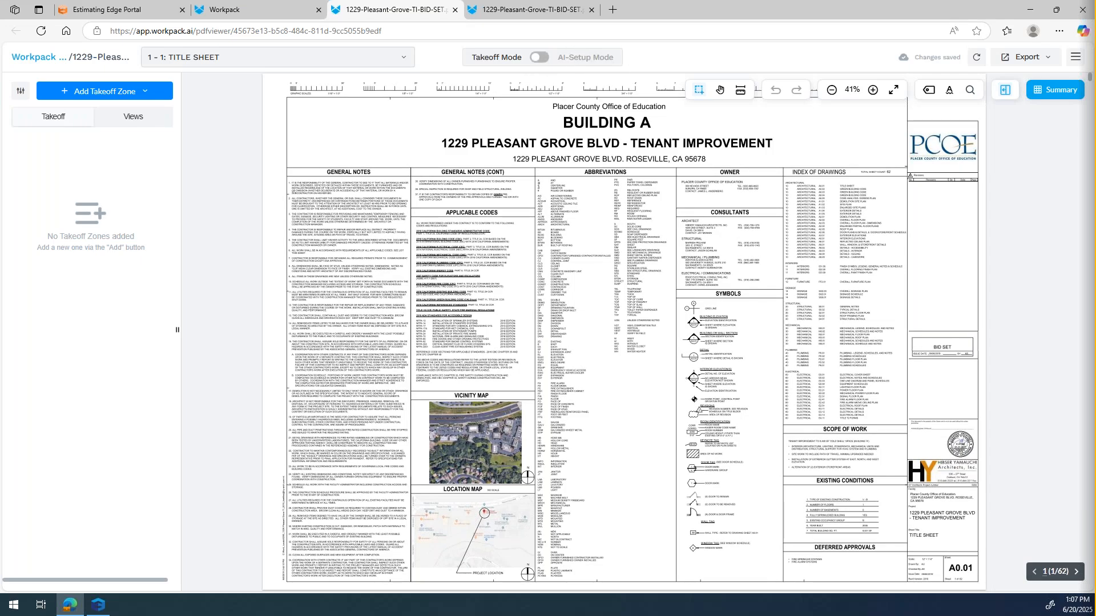
pyautogui.click(539, 58)
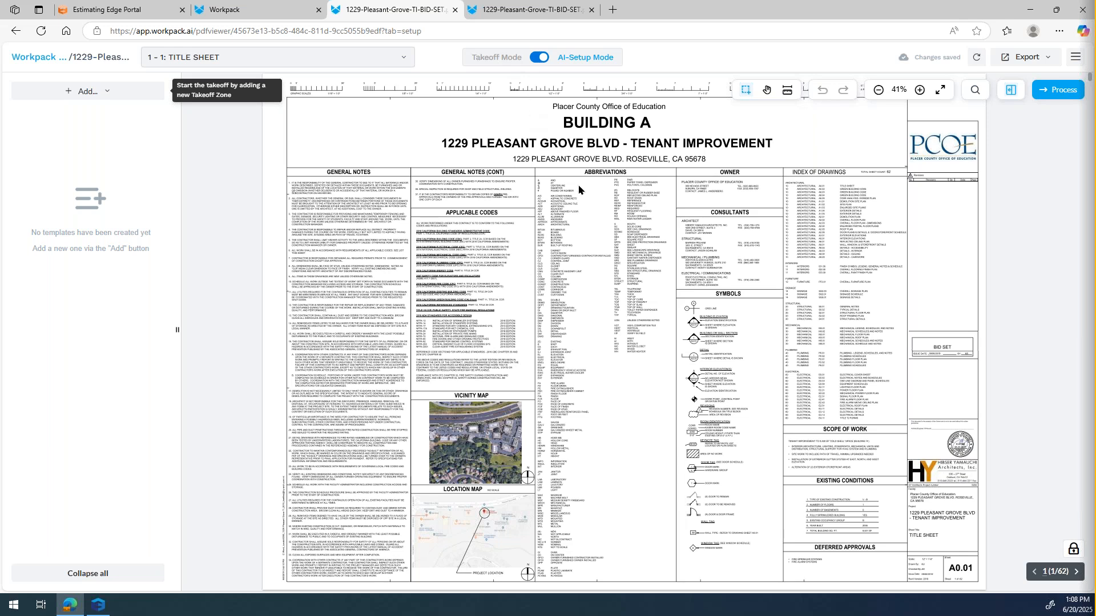
# Look through the bid set's page list and open page 13, the overall floor plan with dimensions.
pyautogui.click(372, 60)
pyautogui.scroll(-15, 290, 194)
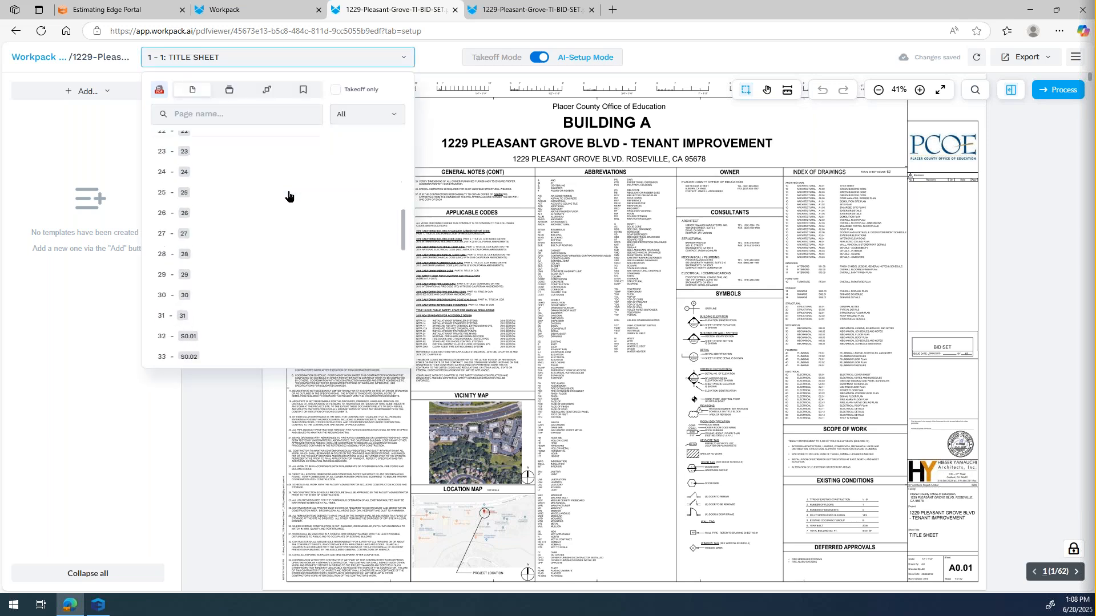
pyautogui.scroll(-3, 288, 196)
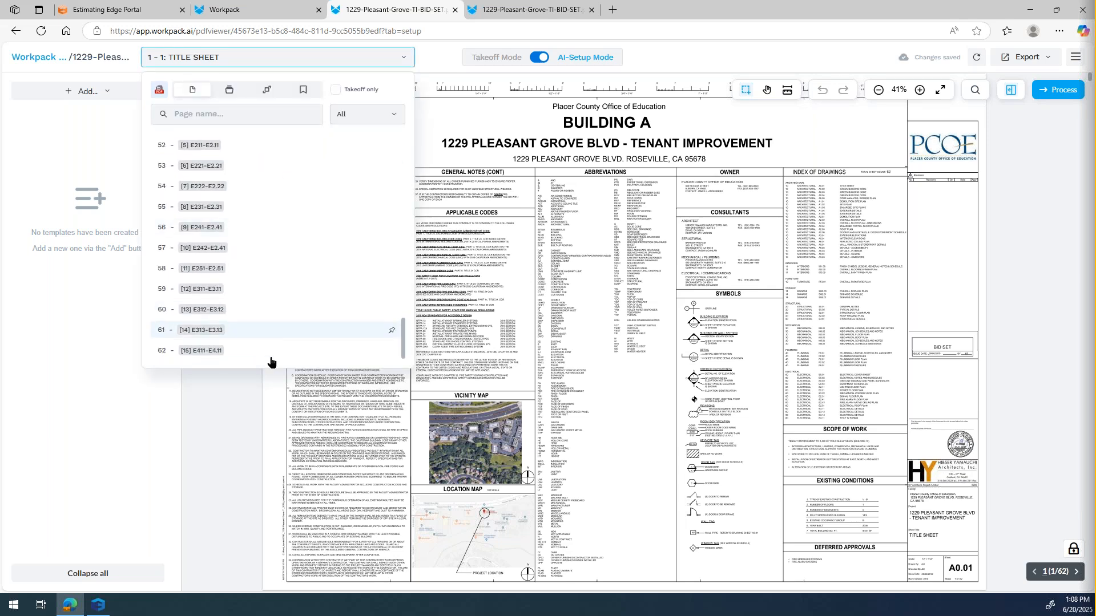
pyautogui.scroll(8, 288, 336)
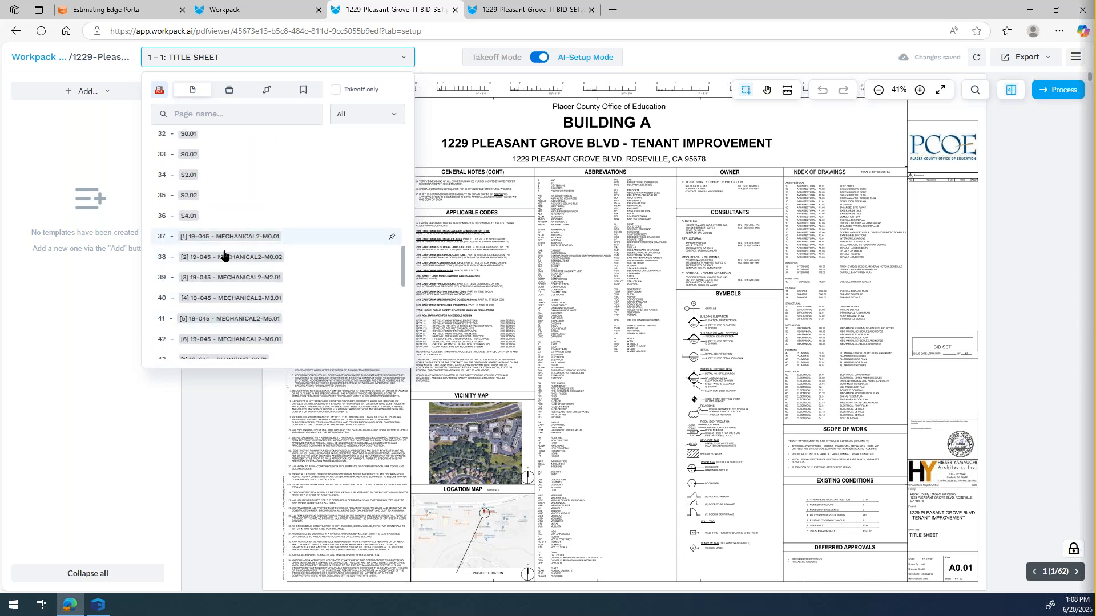
pyautogui.scroll(2, 263, 269)
pyautogui.scroll(8, 263, 269)
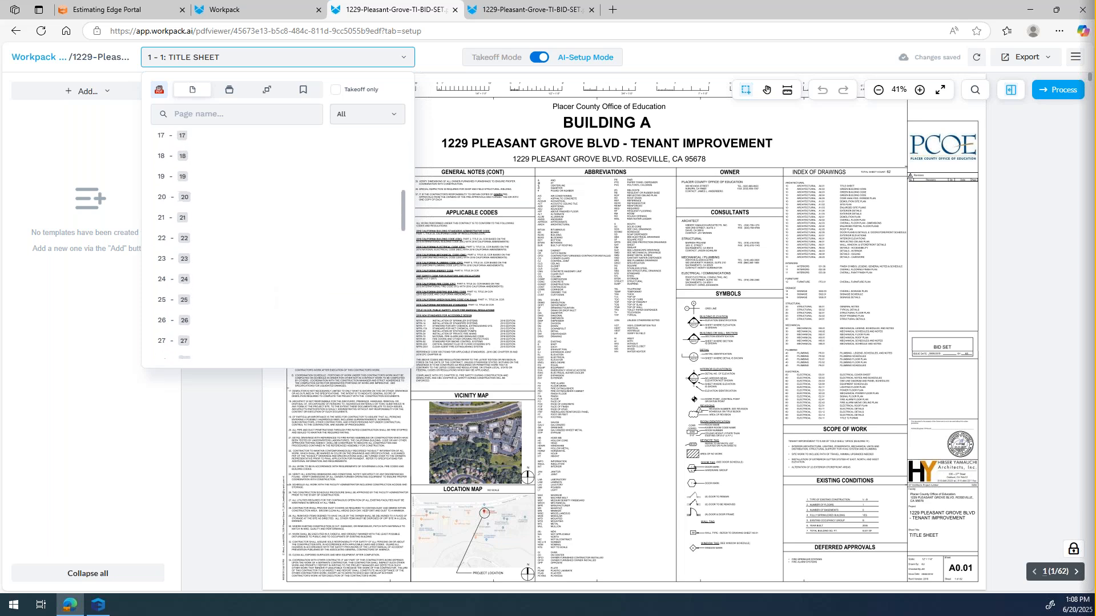
pyautogui.scroll(3, 204, 240)
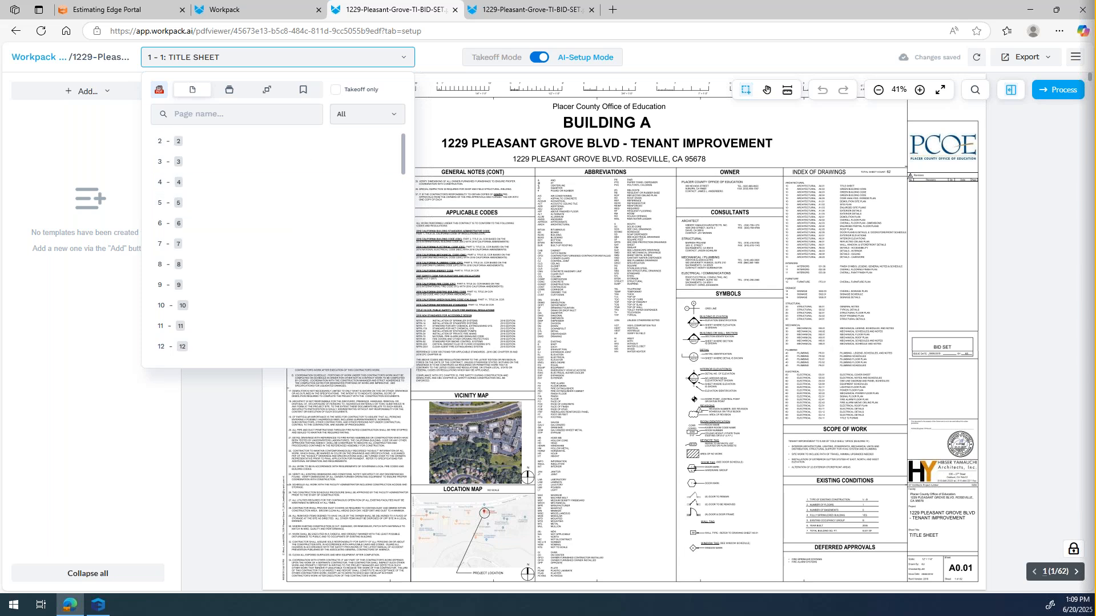
pyautogui.scroll(-2, 211, 292)
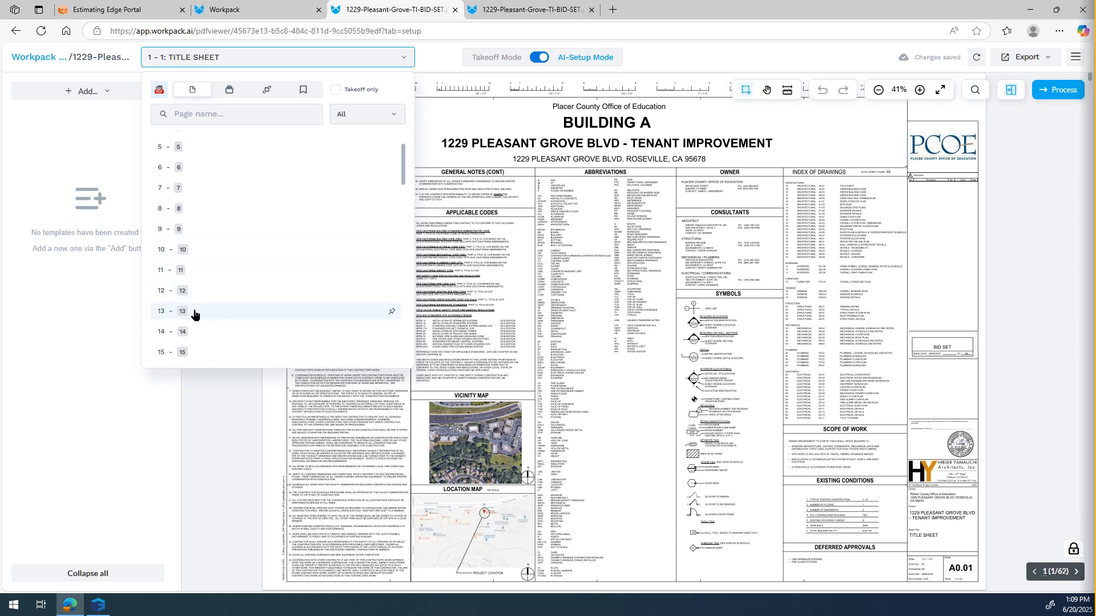
pyautogui.click(194, 313)
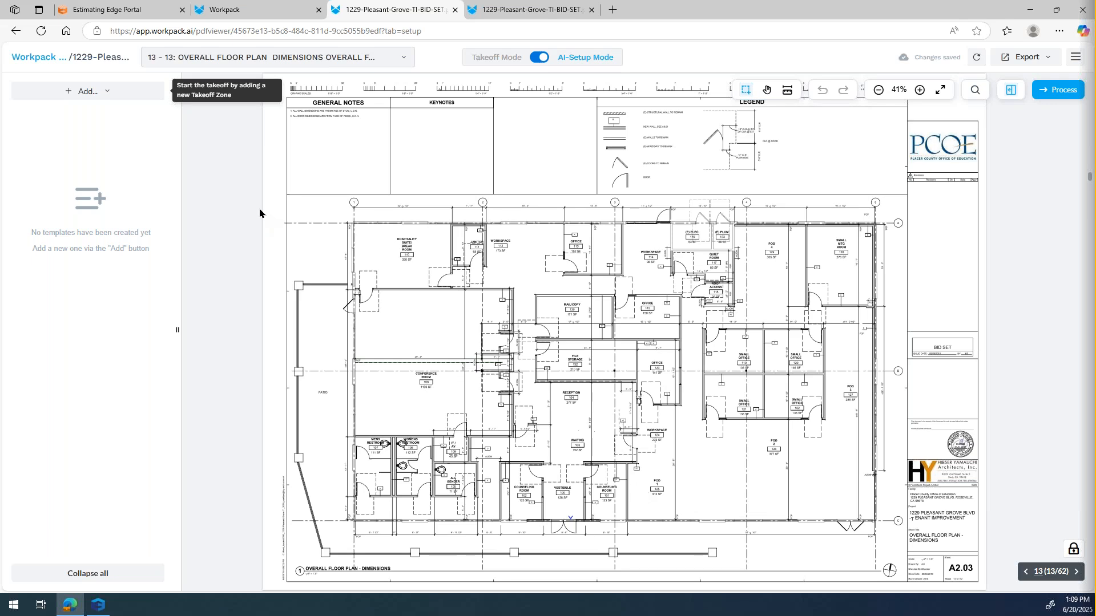
# Add a takeoff zone by manual region selection around the entire overall floor plan, keeping its proposed properties.
pyautogui.click(91, 96)
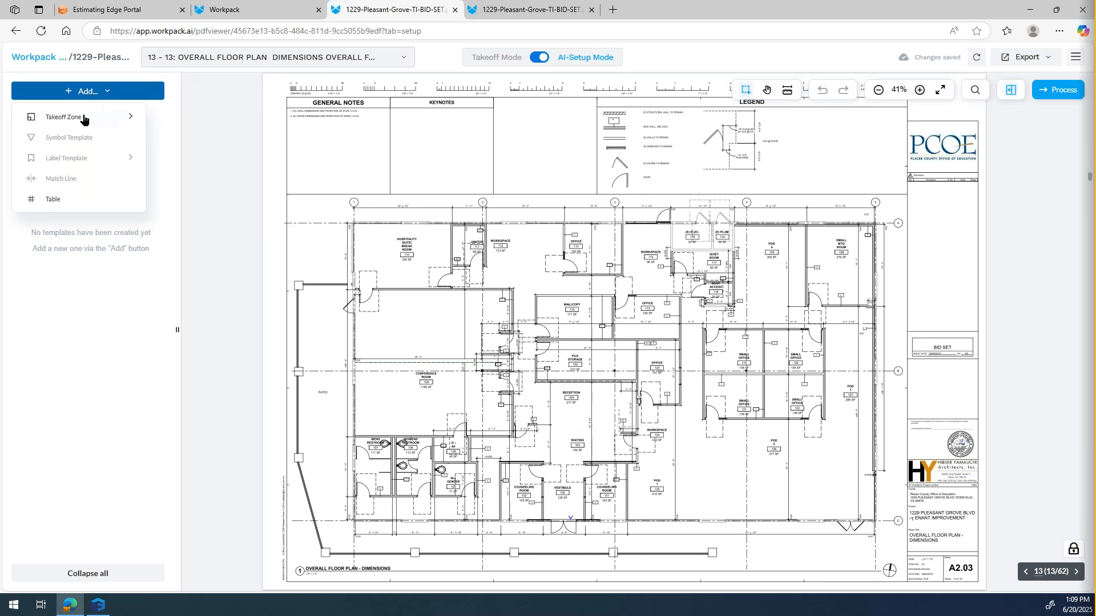
pyautogui.moveTo(106, 121)
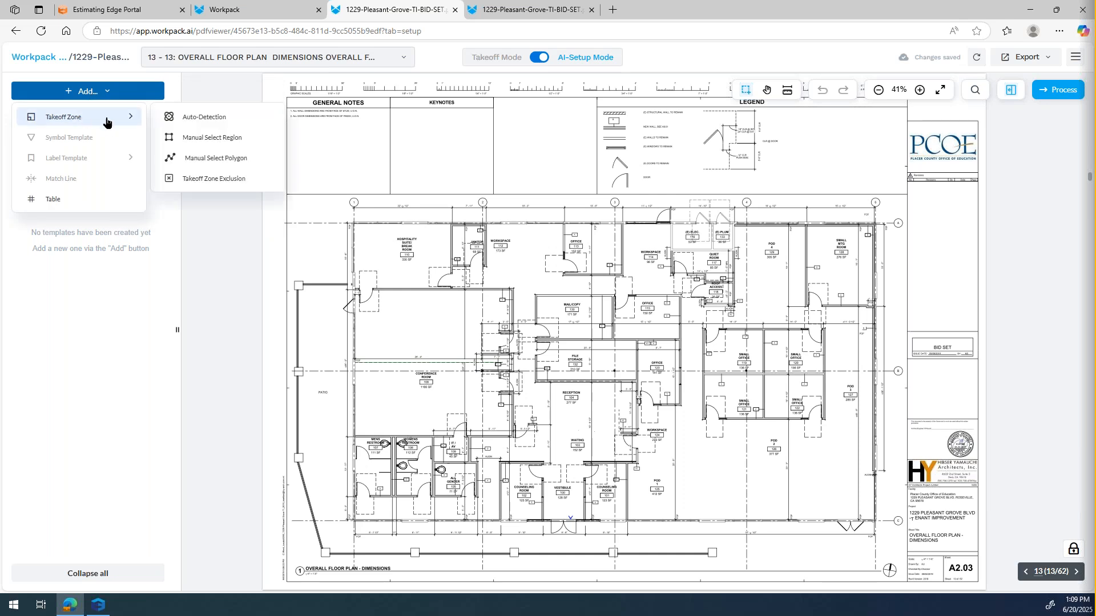
pyautogui.click(201, 138)
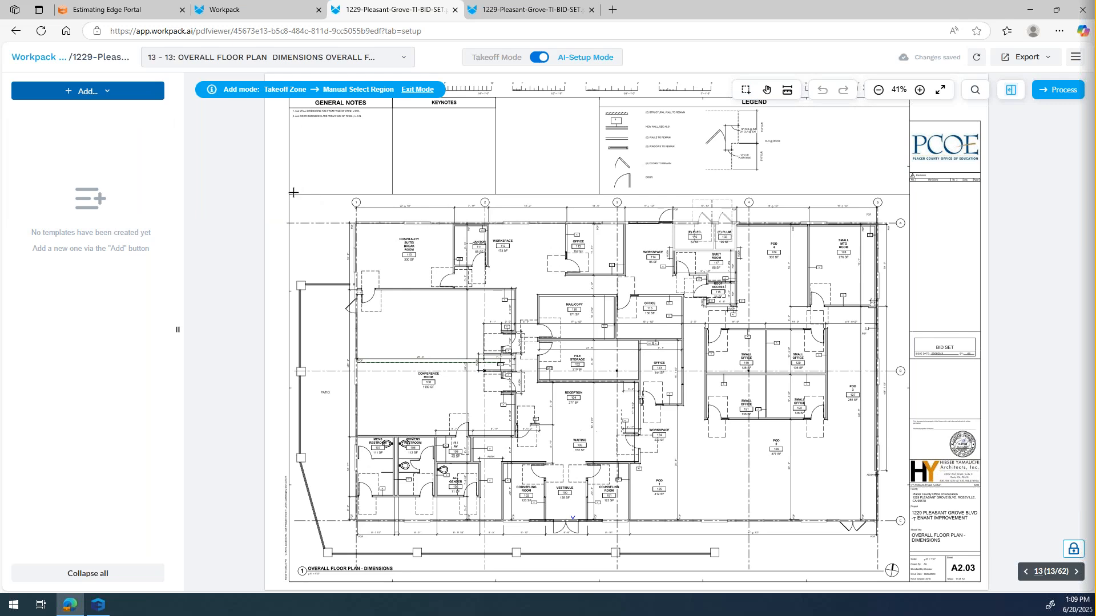
pyautogui.moveTo(294, 193); pyautogui.dragTo(635, 501)
pyautogui.moveTo(867, 556)
pyautogui.mouseDown()
pyautogui.moveTo(913, 572)
pyautogui.moveTo(907, 562)
pyautogui.mouseUp()
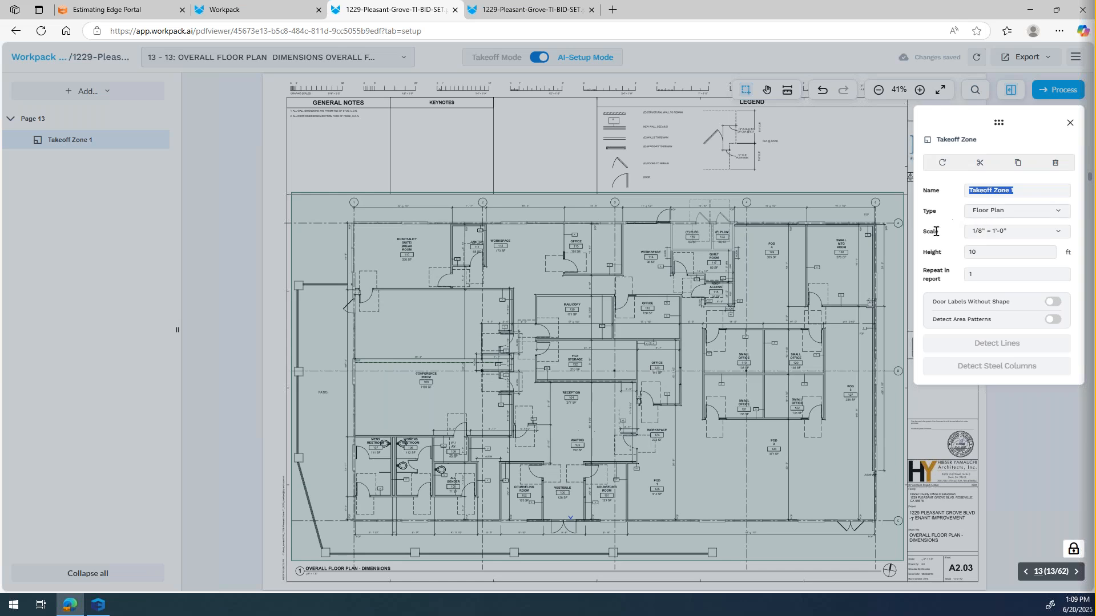
pyautogui.click(1070, 123)
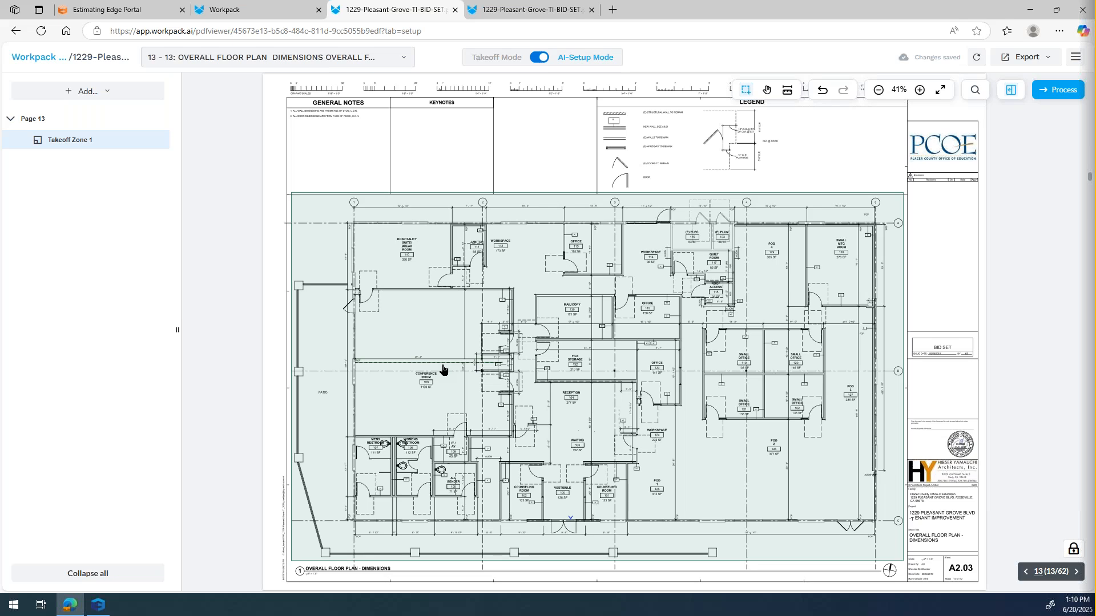
# Add a wall label template from the boxed "A" wall tag in the upper corner of Conference Room 108.
pyautogui.click(107, 93)
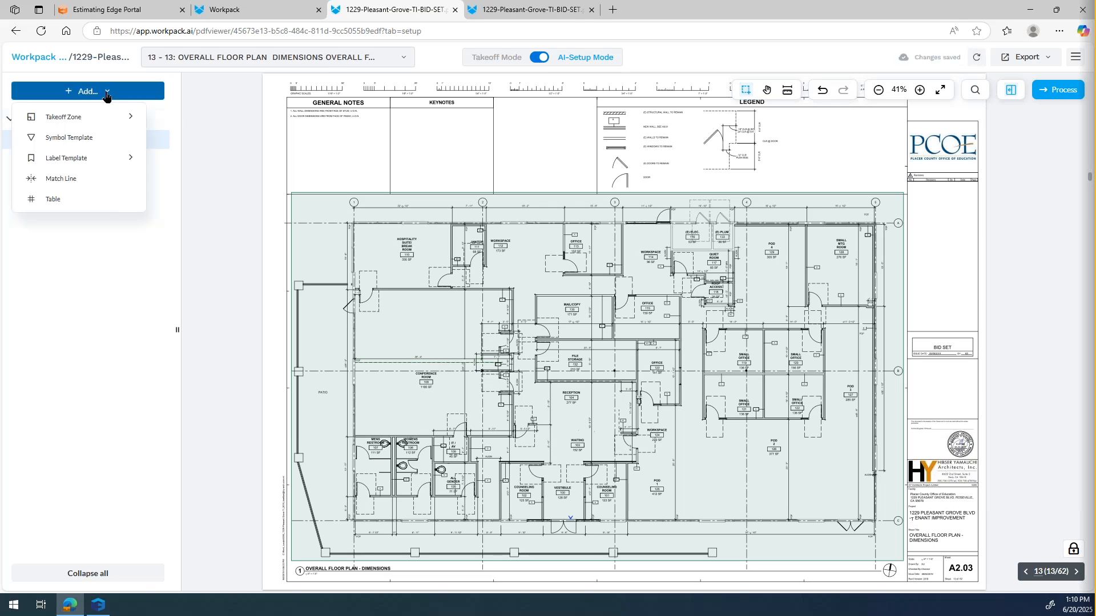
pyautogui.click(68, 161)
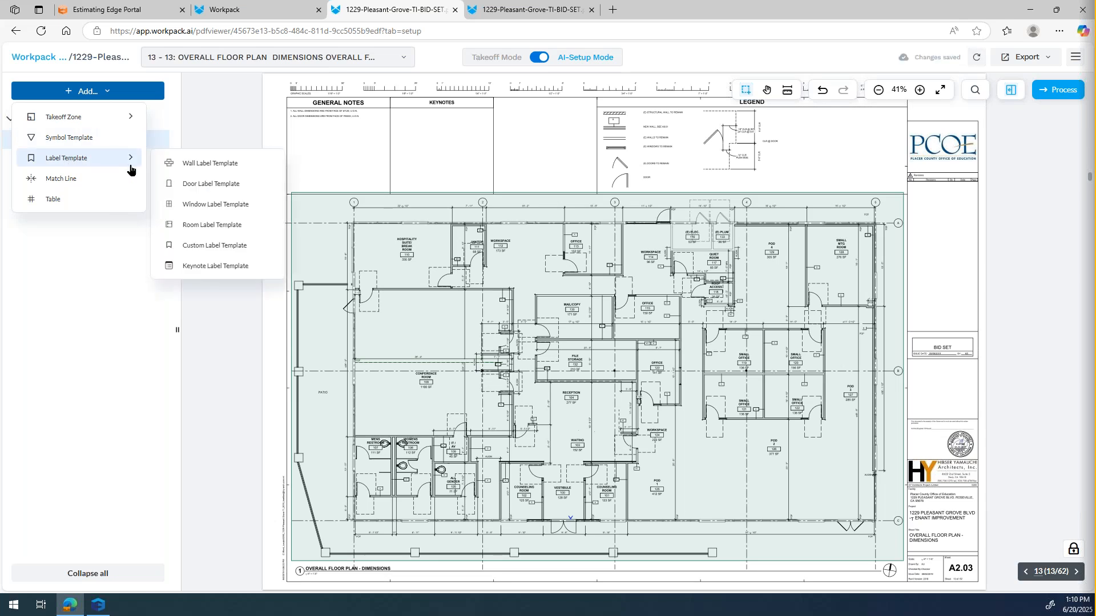
pyautogui.click(216, 164)
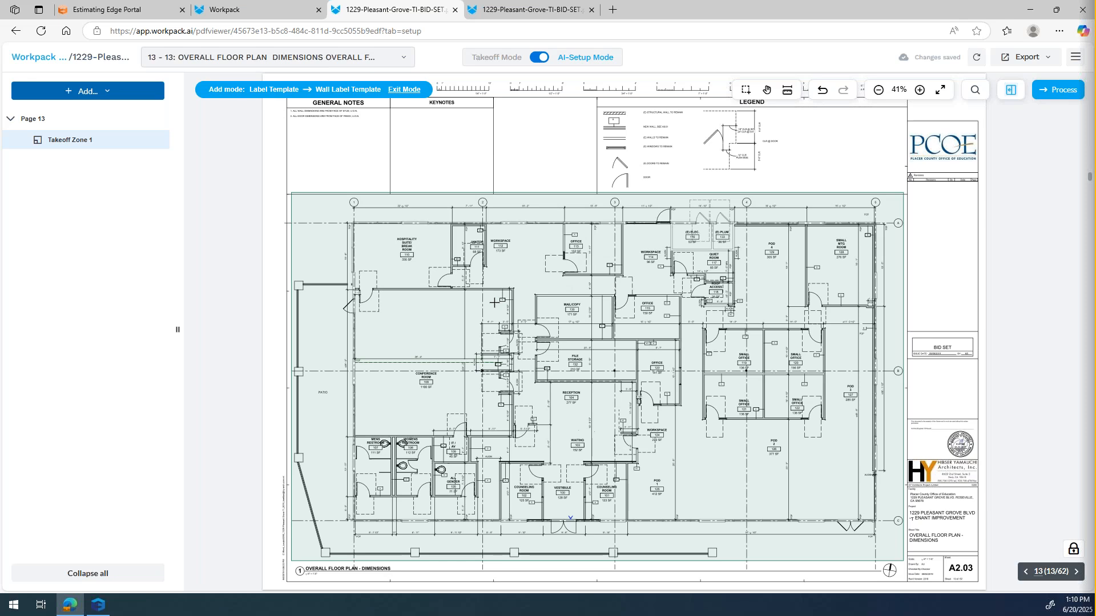
pyautogui.scroll(3, 494, 302)
pyautogui.scroll(2, 494, 303)
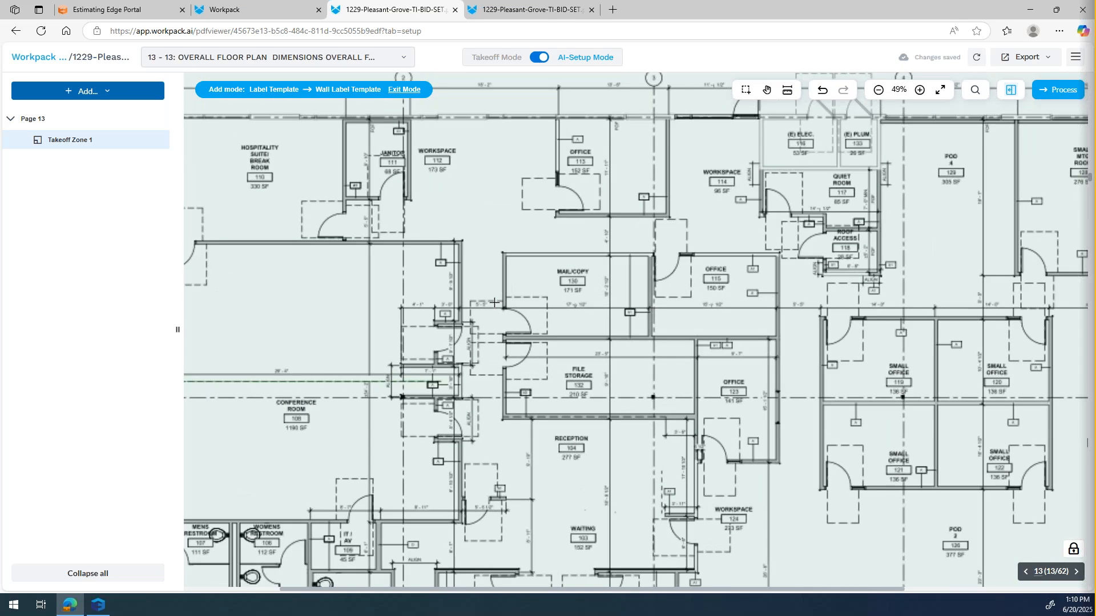
pyautogui.scroll(5, 494, 302)
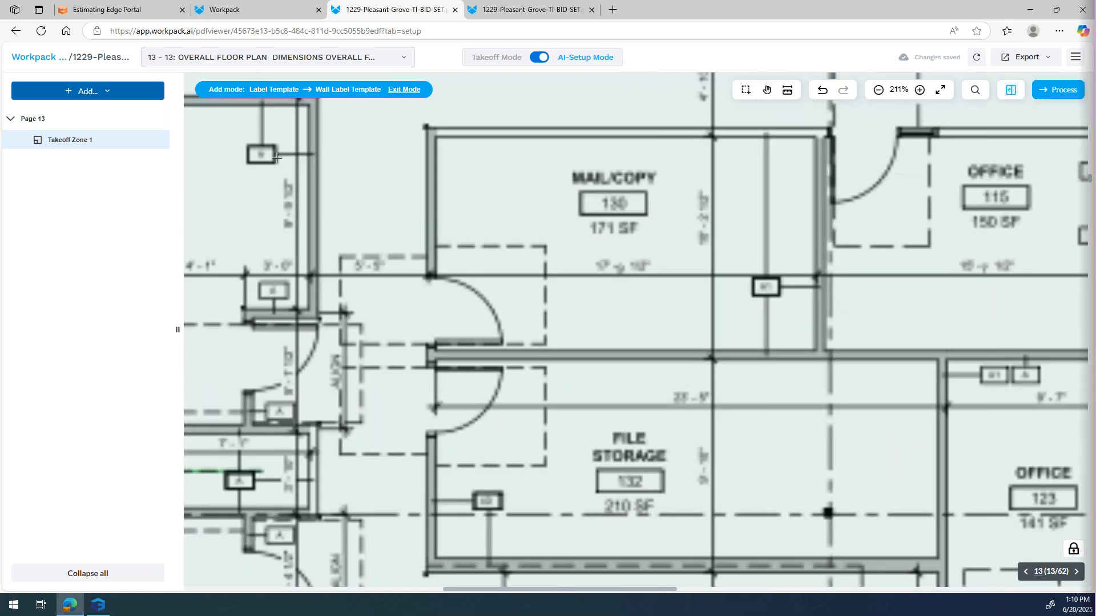
pyautogui.hscroll(-1, 345, 198)
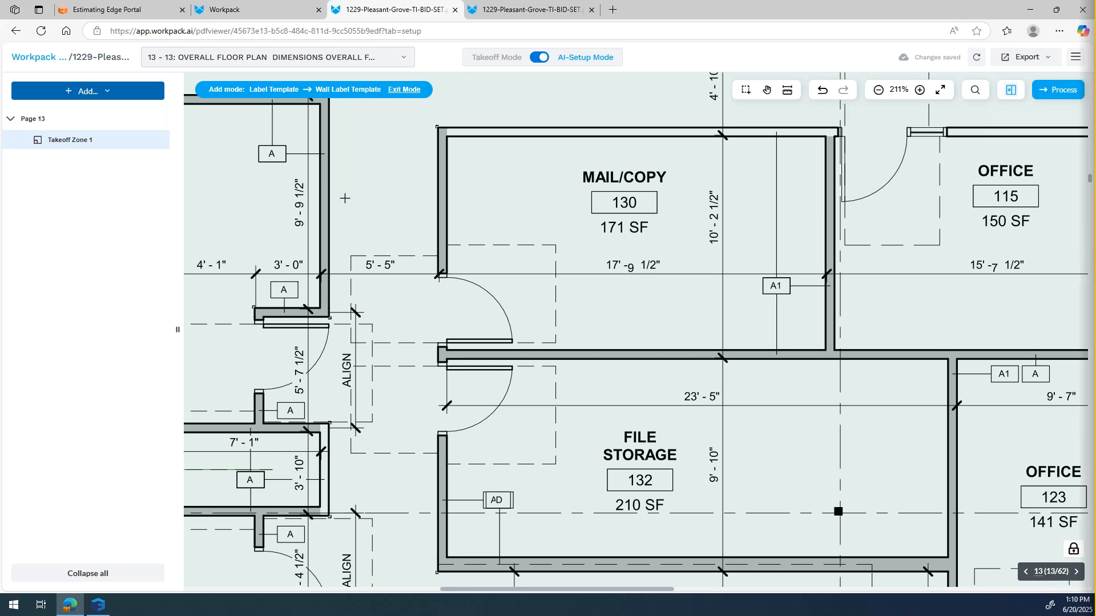
pyautogui.hscroll(-10, 345, 198)
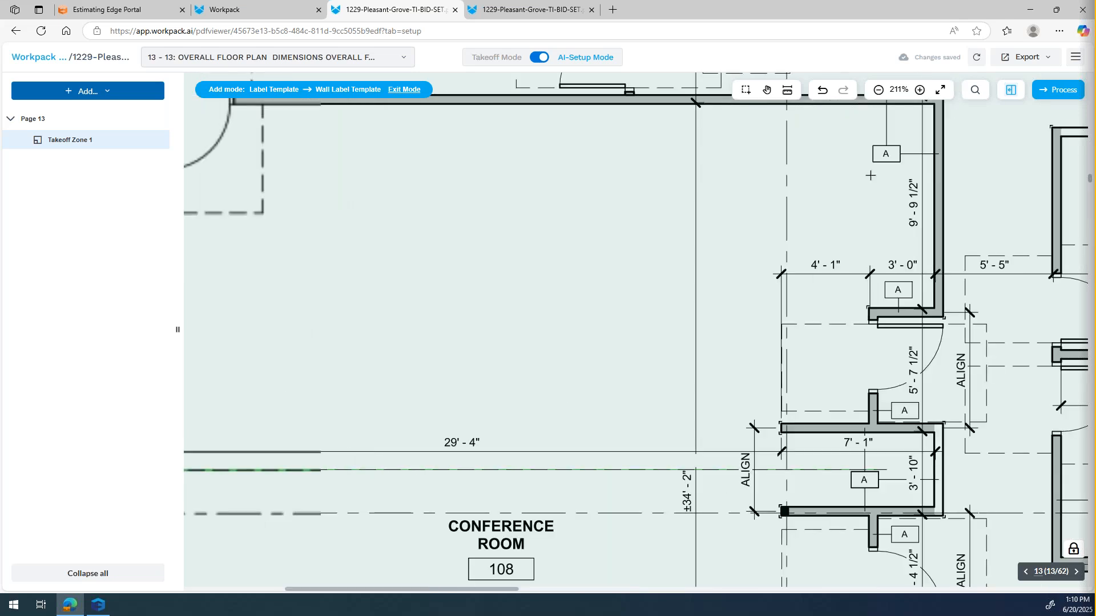
pyautogui.hscroll(-4, 936, 166)
pyautogui.hscroll(-3, 851, 179)
pyautogui.hscroll(10, 851, 179)
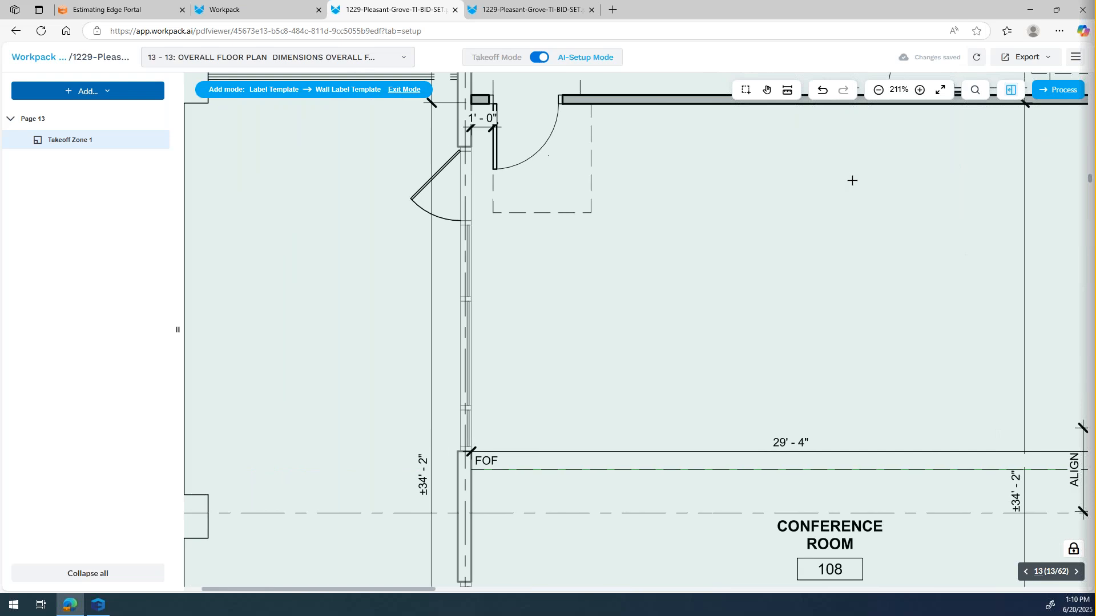
pyautogui.hscroll(10, 831, 162)
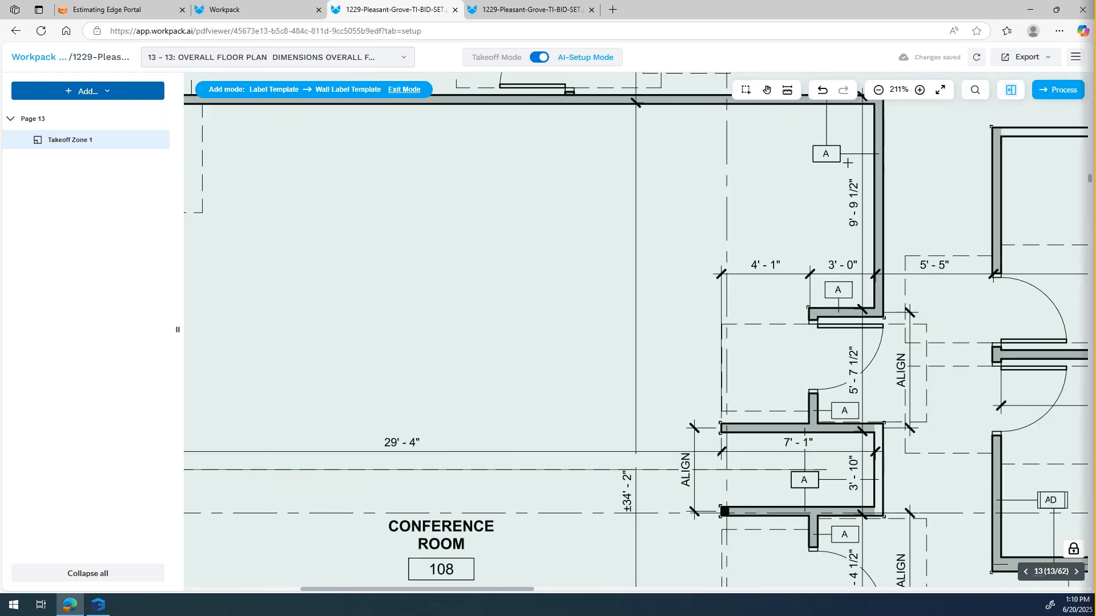
pyautogui.hscroll(4, 847, 163)
pyautogui.hscroll(1, 752, 158)
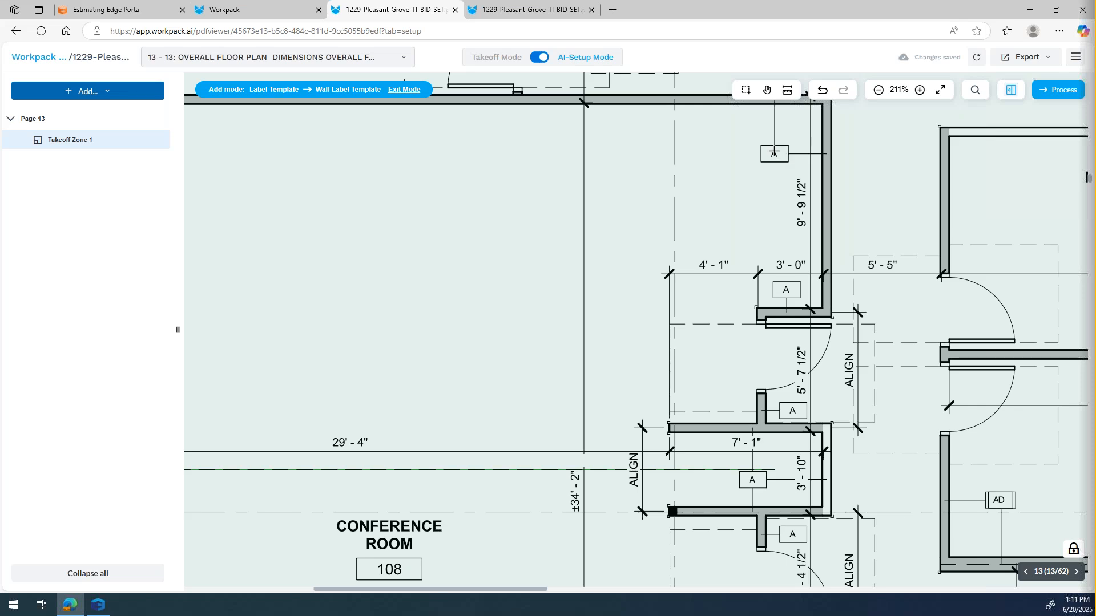
pyautogui.click(774, 152)
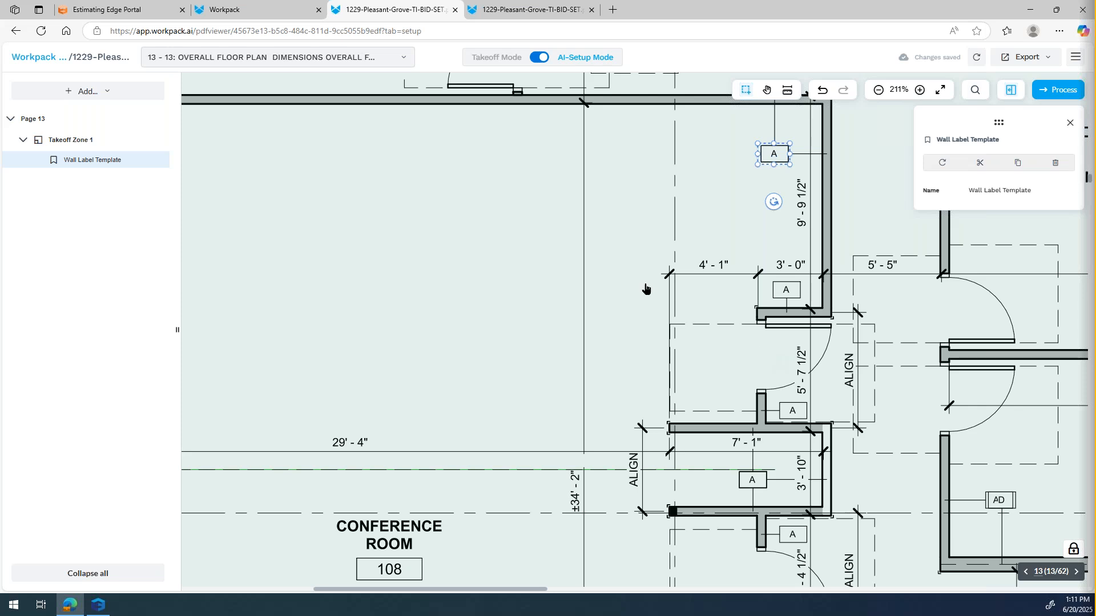
# Open page 16 of the bid set and bring the entire Door and Frame Schedule into view.
pyautogui.click(375, 63)
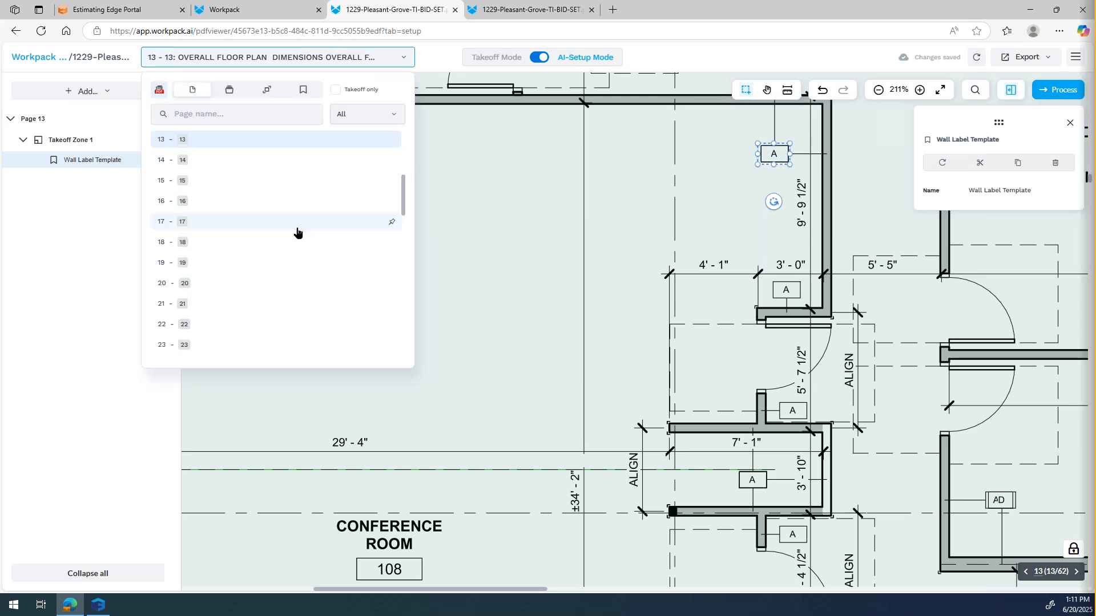
pyautogui.click(193, 200)
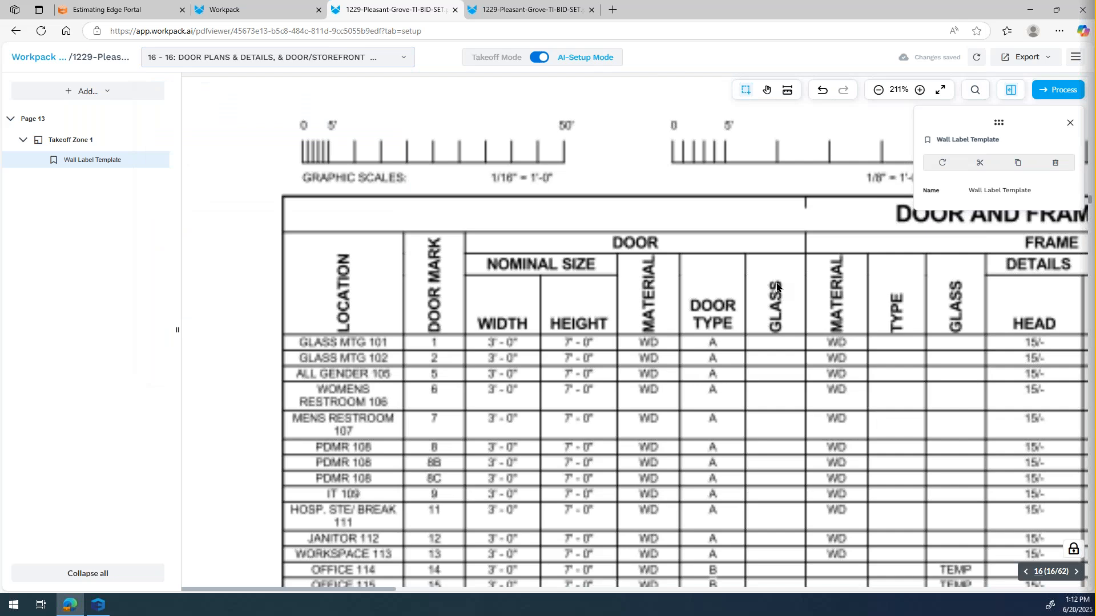
pyautogui.keyDown('ctrl'); pyautogui.scroll(-5, 777, 287); pyautogui.keyUp('ctrl')
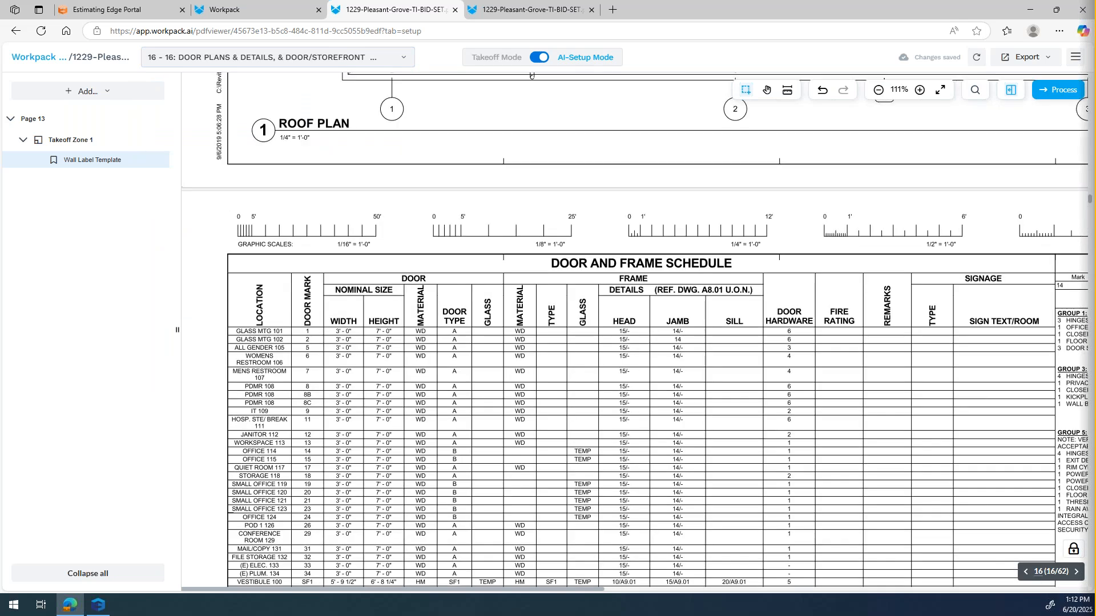
pyautogui.keyDown('ctrl'); pyautogui.scroll(-1, 542, 371); pyautogui.keyUp('ctrl')
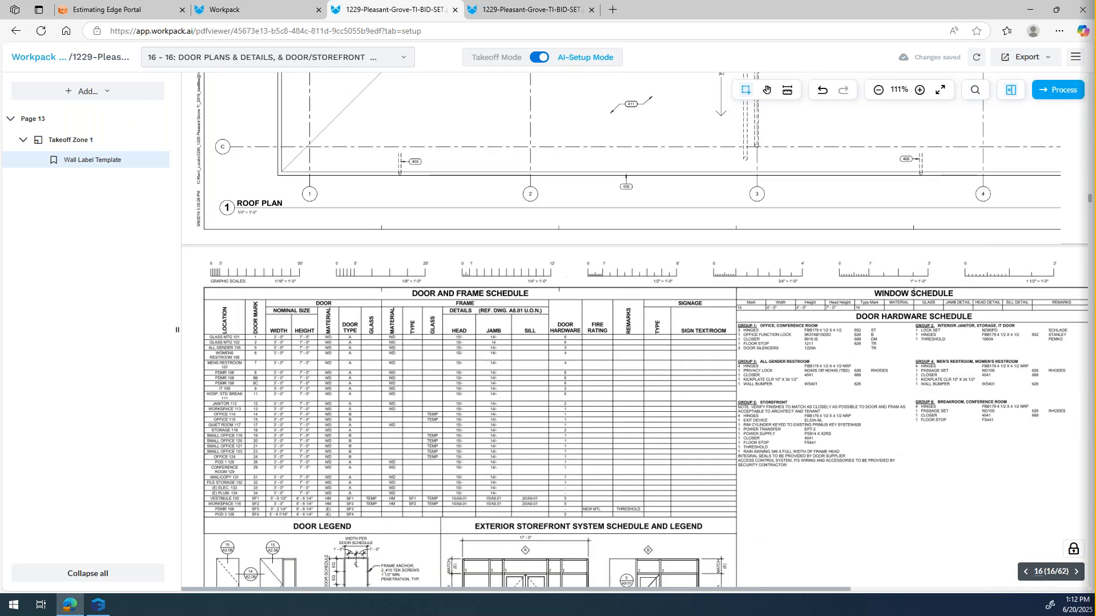
pyautogui.keyDown('ctrl'); pyautogui.scroll(1, 542, 371); pyautogui.keyUp('ctrl')
pyautogui.moveTo(626, 591); pyautogui.dragTo(539, 607)
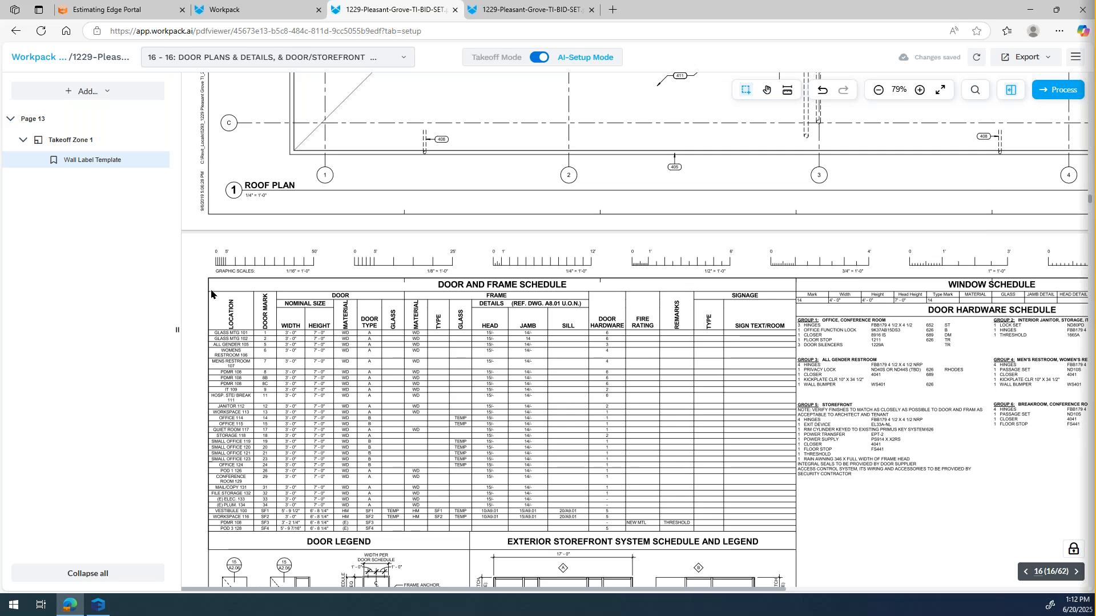
# Add a table region around the Door and Frame Schedule and save it with the table type Door Schedule.
pyautogui.click(105, 93)
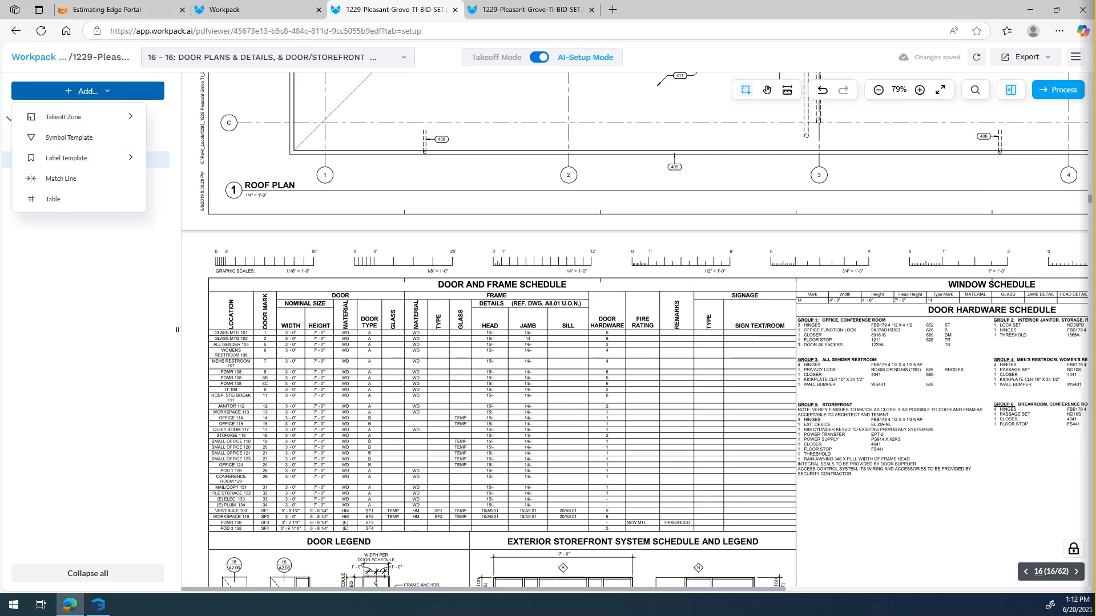
pyautogui.click(52, 200)
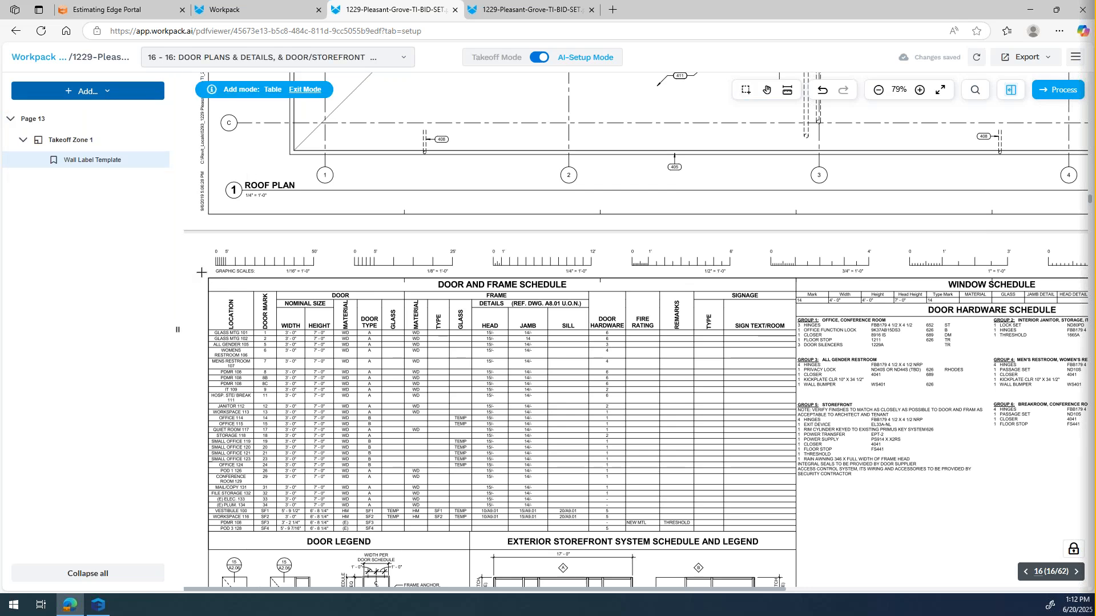
pyautogui.moveTo(202, 272); pyautogui.dragTo(806, 540)
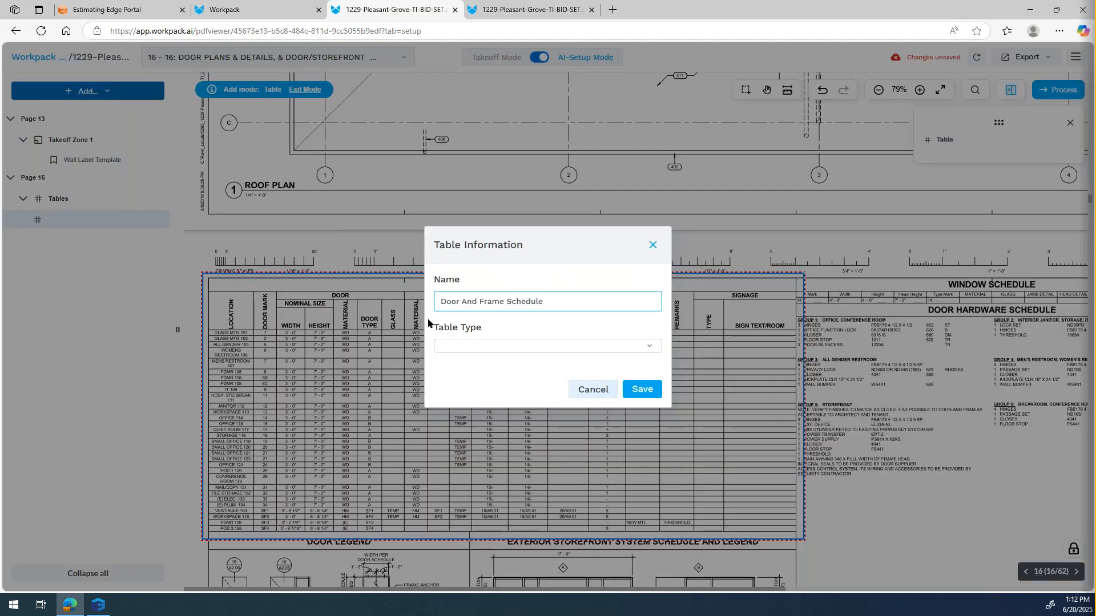
pyautogui.click(650, 348)
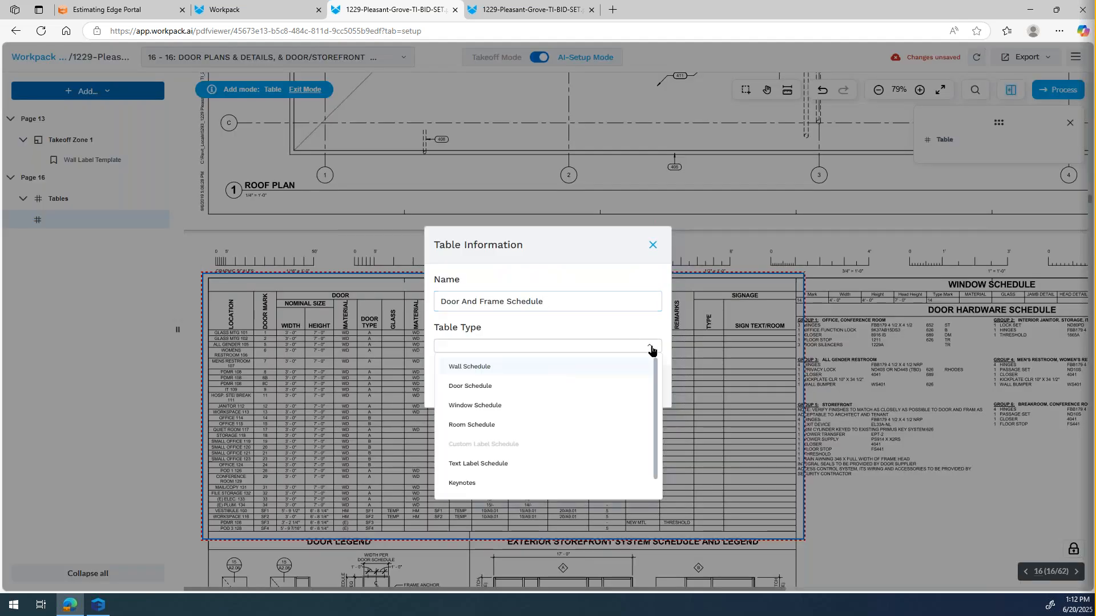
pyautogui.click(490, 387)
pyautogui.click(641, 387)
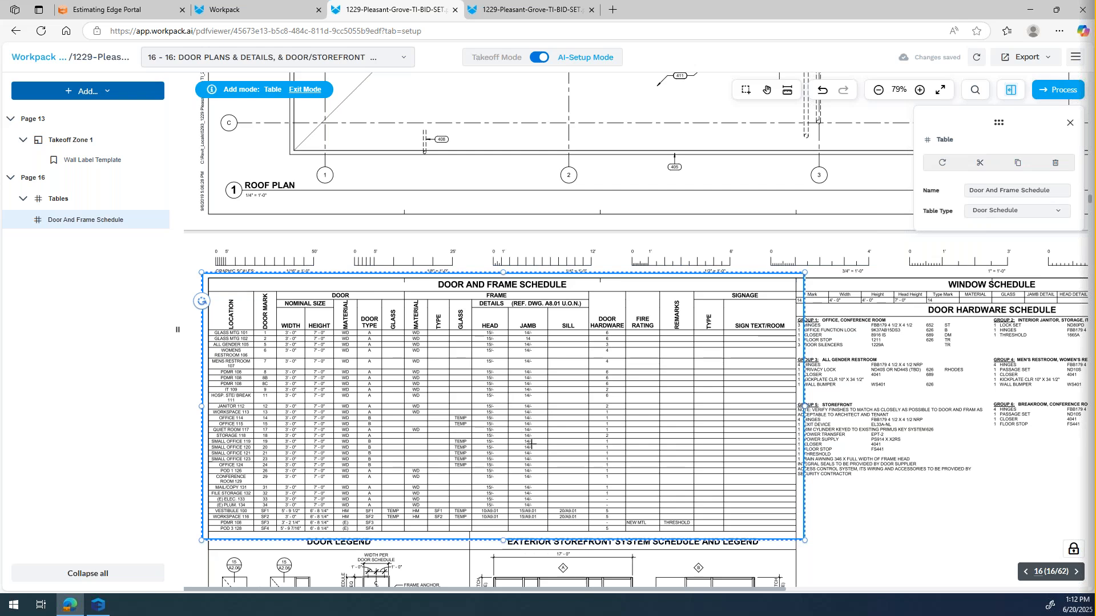
# Return to Takeoff Zone 1 on page 13 and leave the table-adding mode.
pyautogui.click(69, 144)
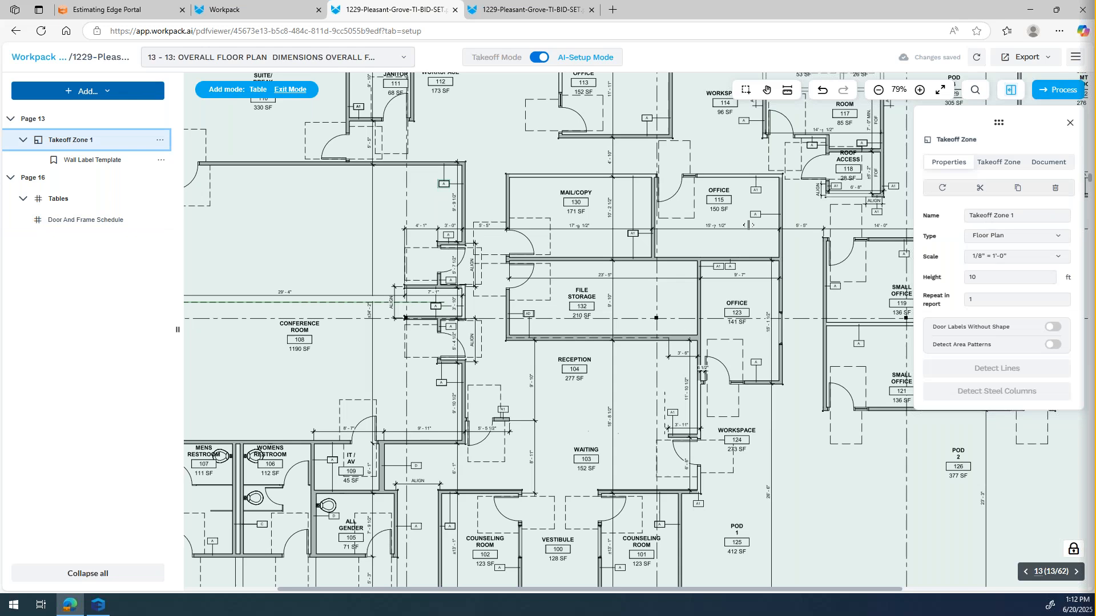
pyautogui.press('Escape')
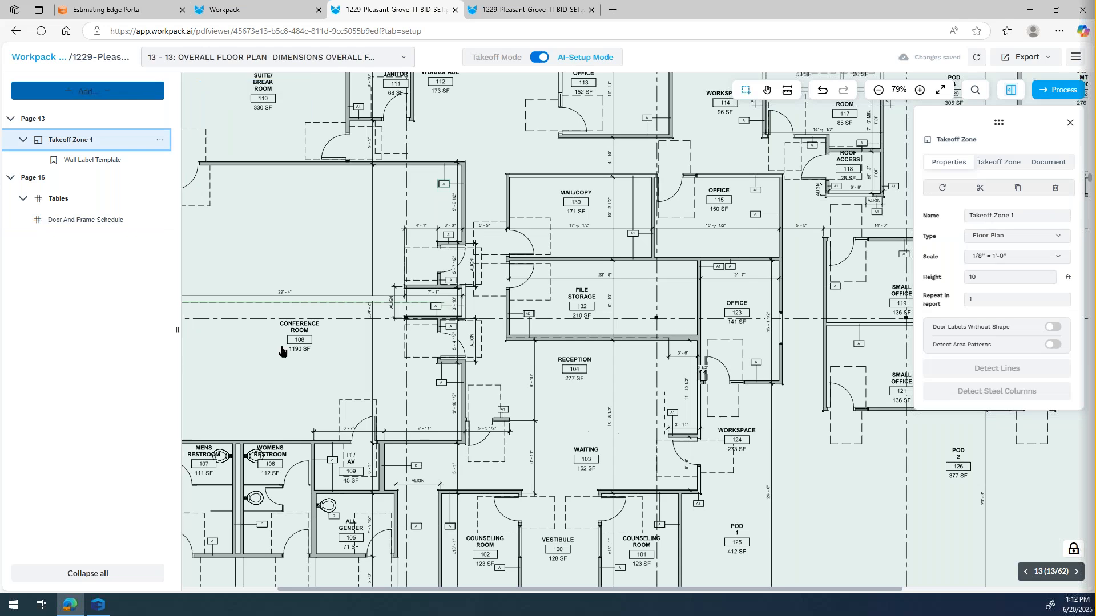
# Add a door label template from the boxed room number tag of Conference Room 108.
pyautogui.scroll(-1, 285, 326)
pyautogui.click(920, 90)
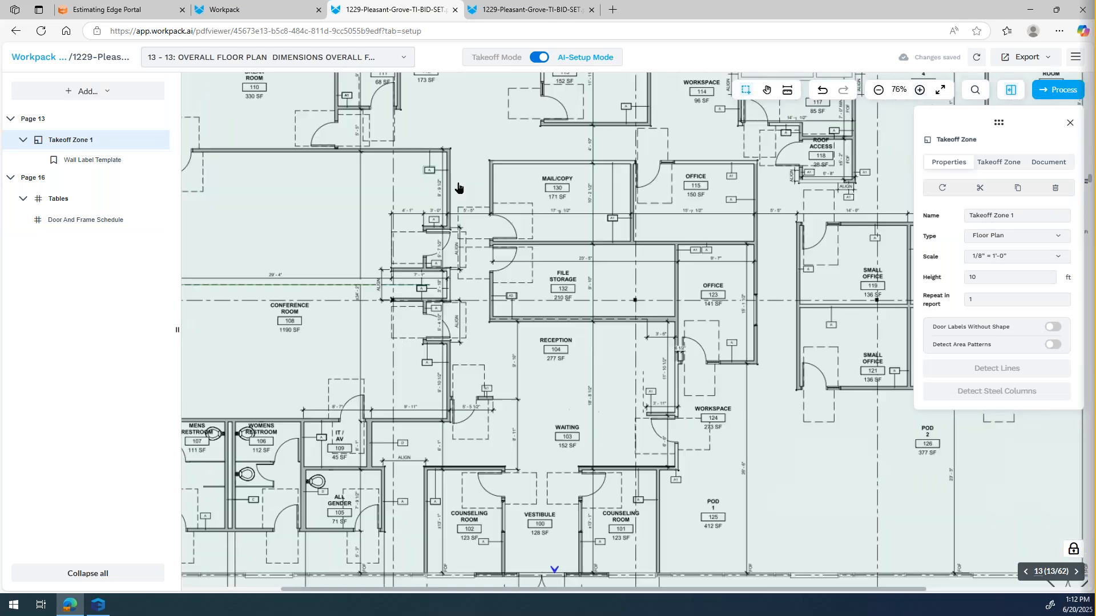
pyautogui.click(89, 91)
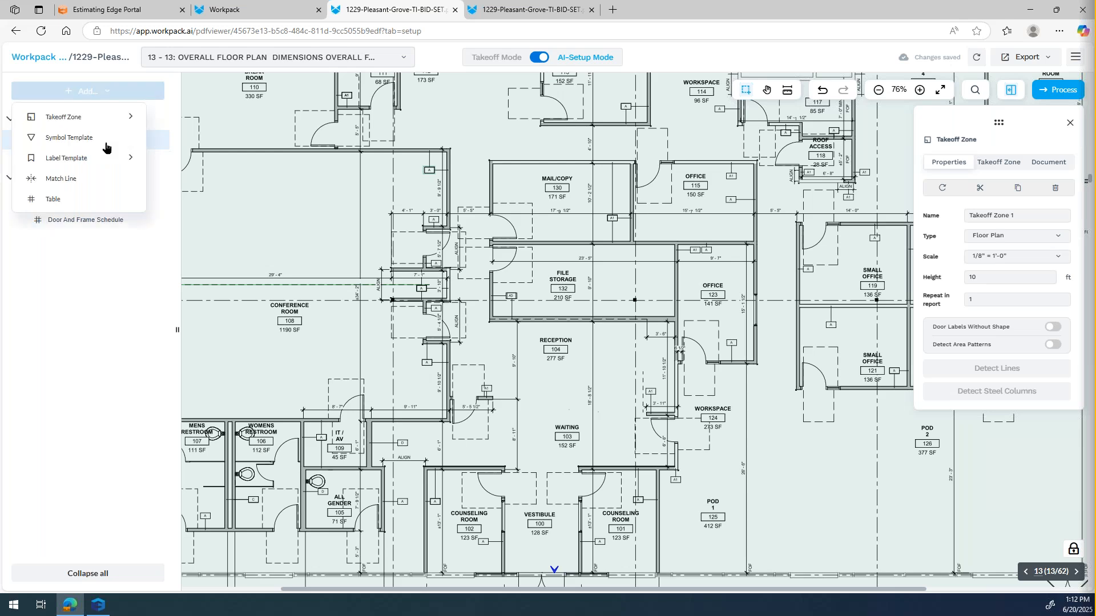
pyautogui.moveTo(80, 157)
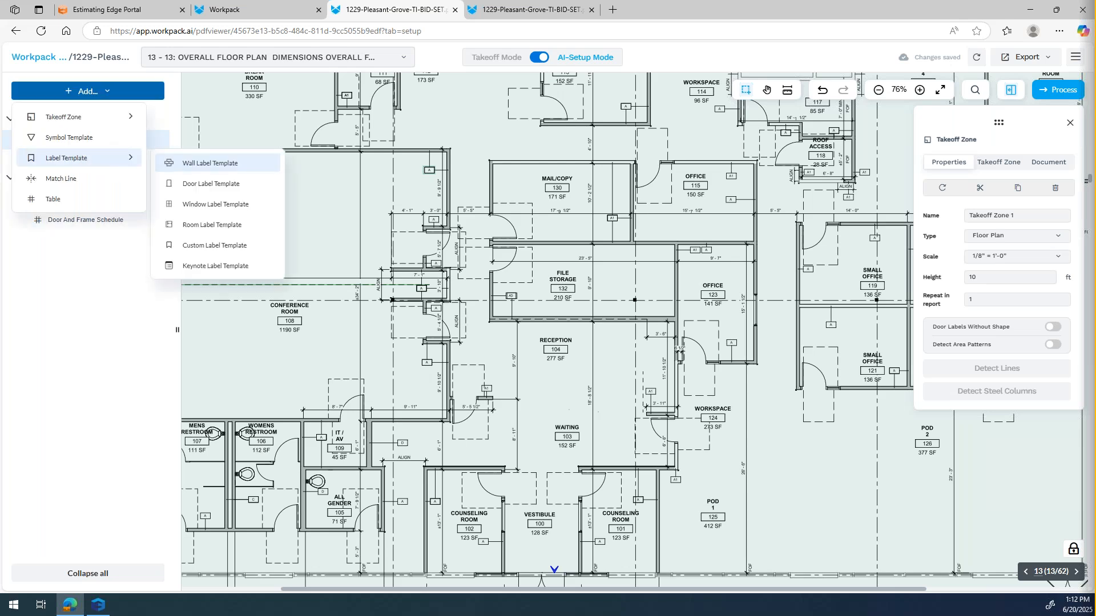
pyautogui.click(223, 184)
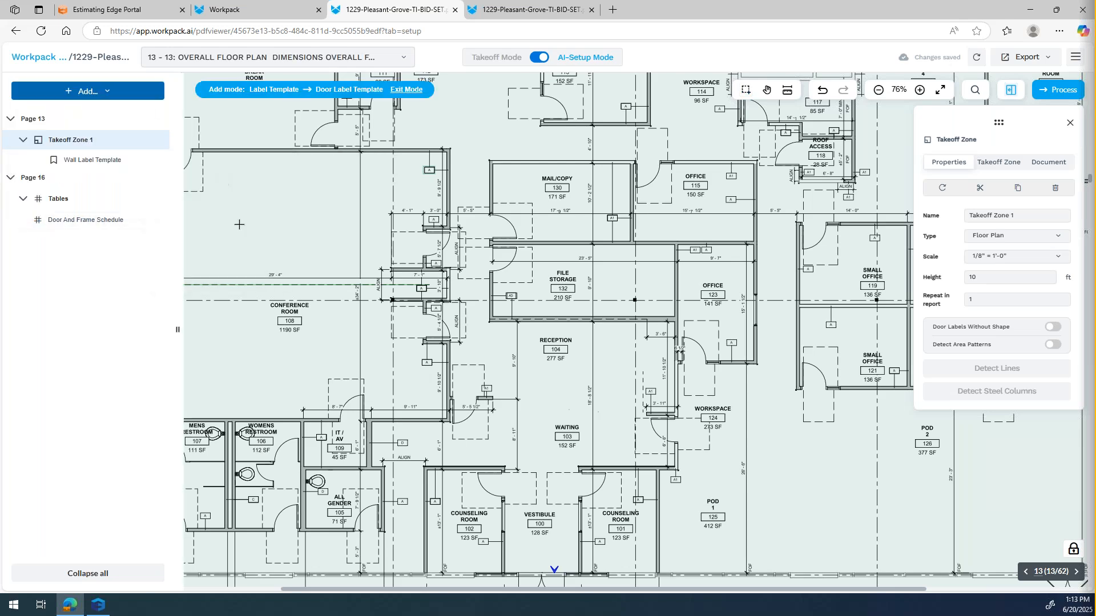
pyautogui.click(288, 320)
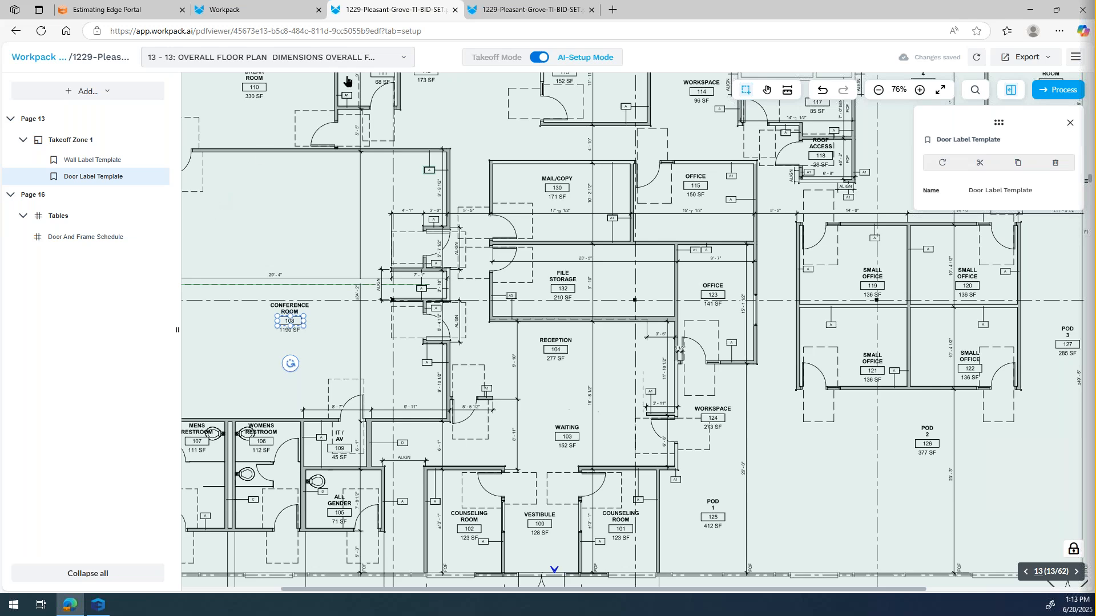
# Open page 19, the Reflected Ceiling Plan, and bring the entire overall ceiling plan into view.
pyautogui.click(352, 58)
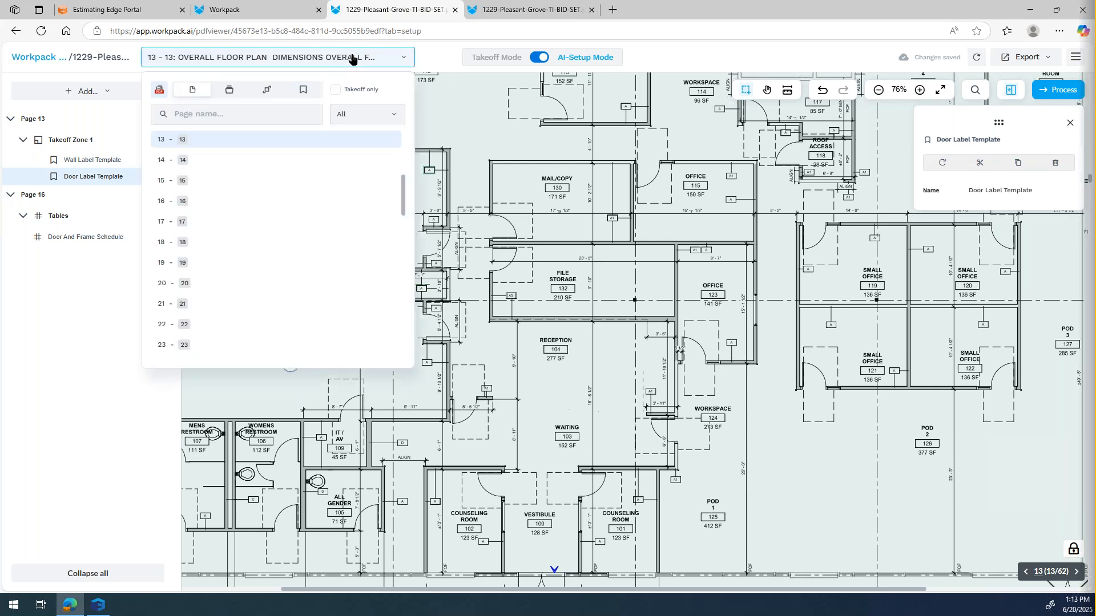
pyautogui.click(184, 263)
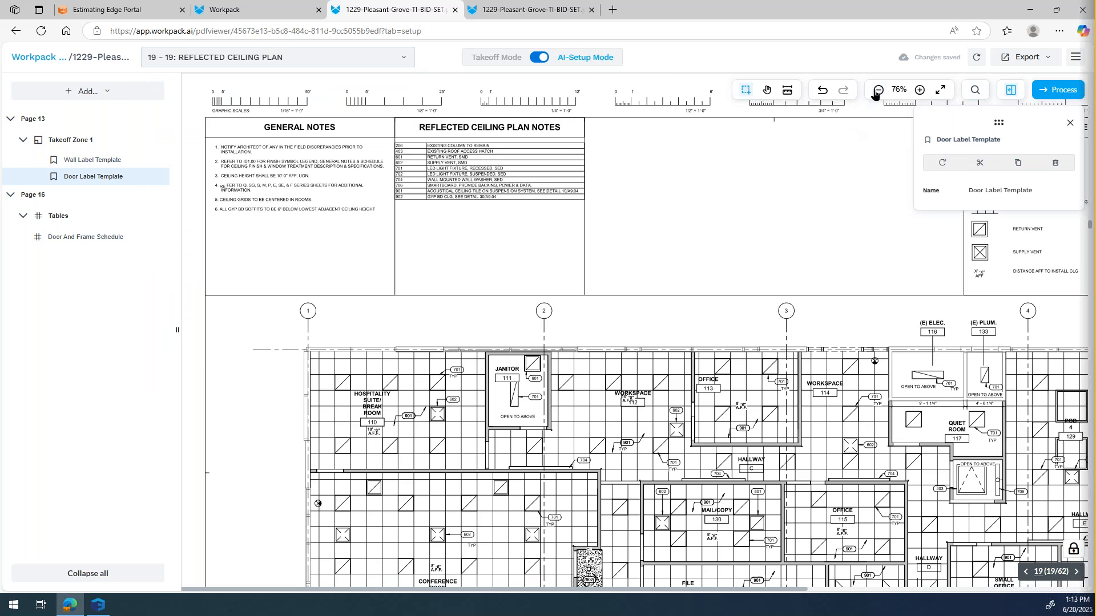
pyautogui.click(878, 90)
pyautogui.click(878, 91)
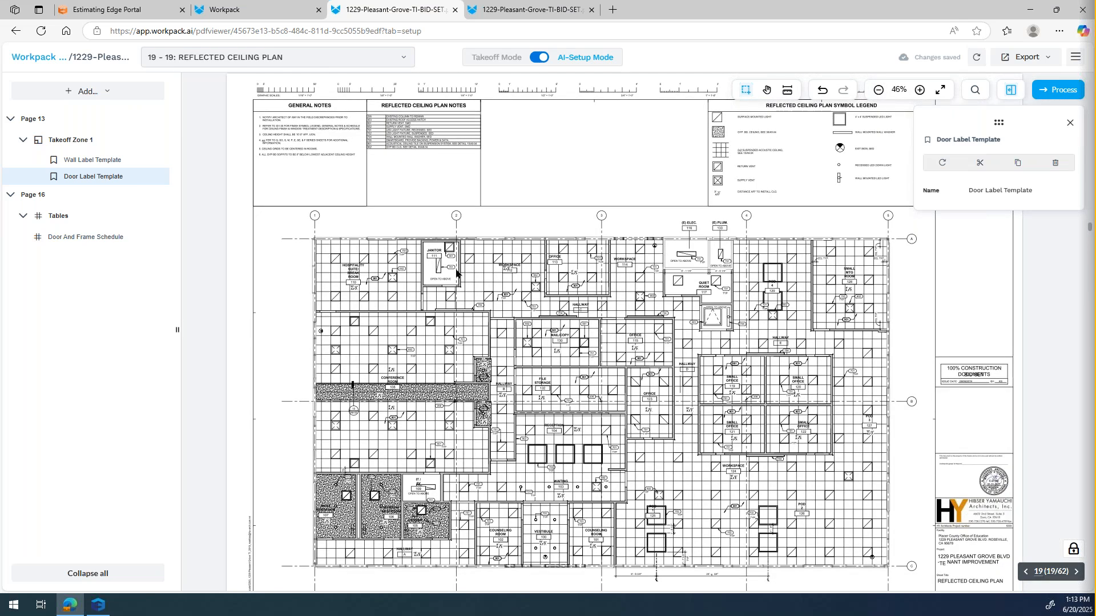
pyautogui.scroll(-1, 457, 273)
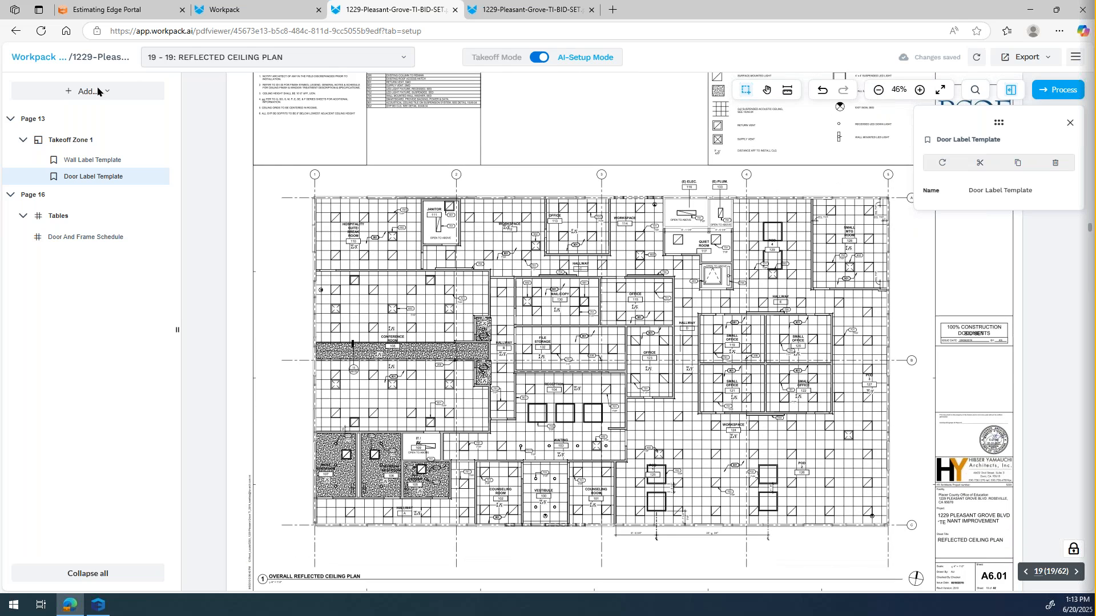
# Add a manually selected rectangular takeoff zone around the whole overall reflected ceiling plan.
pyautogui.click(98, 91)
pyautogui.moveTo(88, 117)
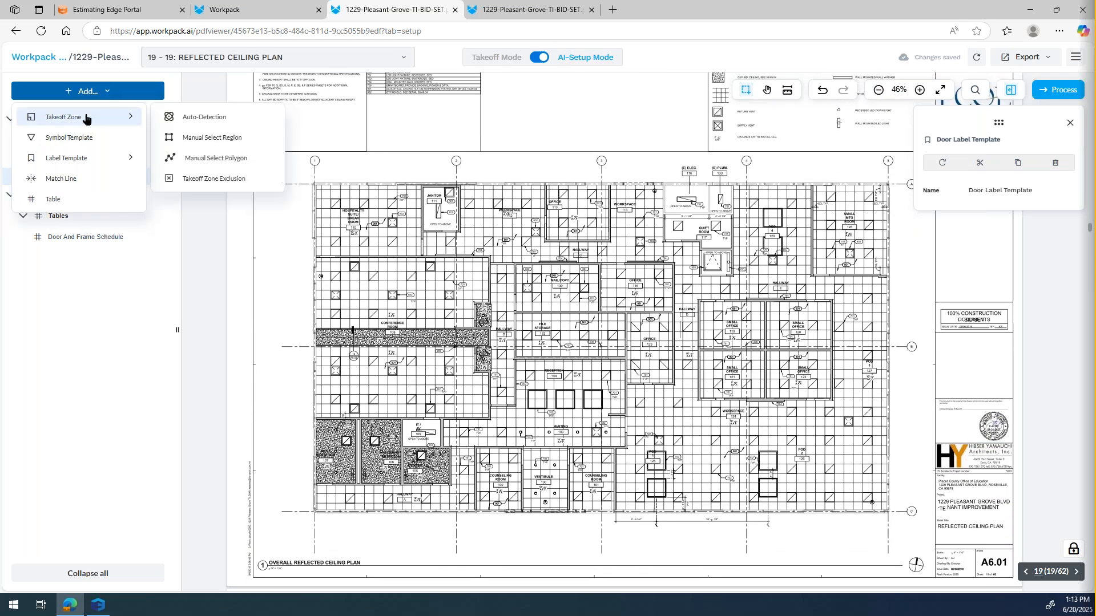
pyautogui.click(210, 139)
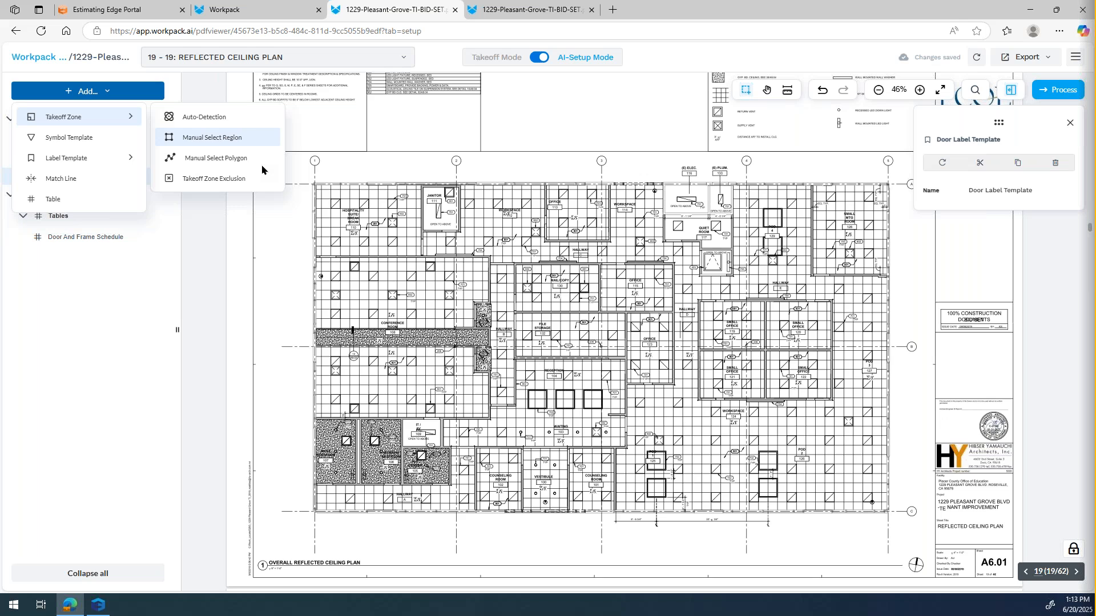
pyautogui.moveTo(330, 207)
pyautogui.mouseDown()
pyautogui.moveTo(869, 551)
pyautogui.moveTo(890, 553)
pyautogui.mouseUp()
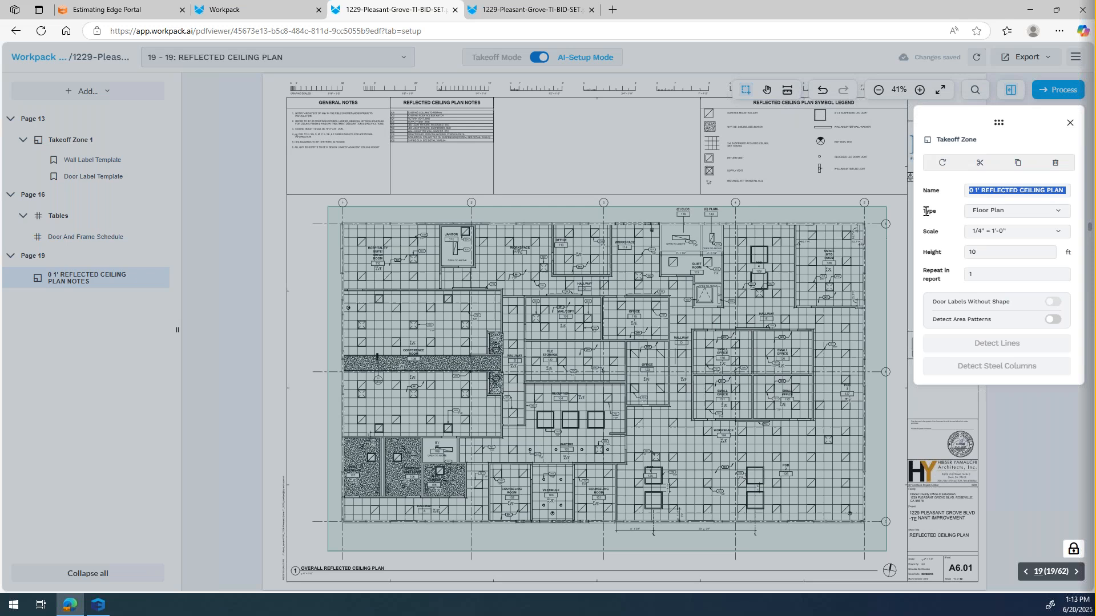
# Set the new page 19 takeoff zone's type to Reflected Ceiling Plan and close its properties.
pyautogui.moveTo(919, 212); pyautogui.dragTo(943, 215)
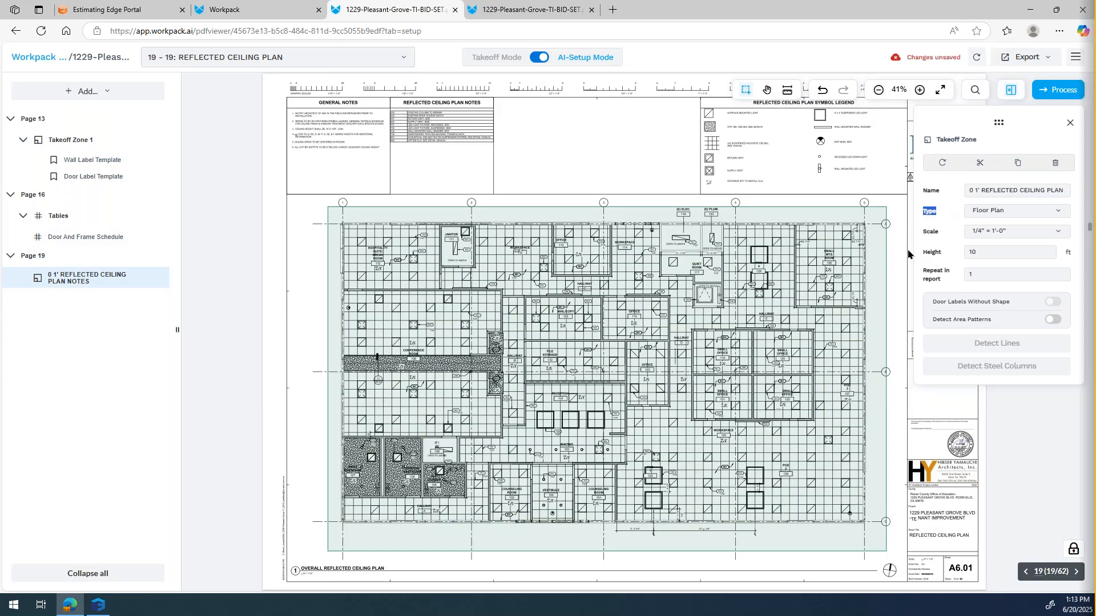
pyautogui.click(1059, 212)
pyautogui.scroll(-3, 1024, 268)
pyautogui.scroll(-2, 1012, 289)
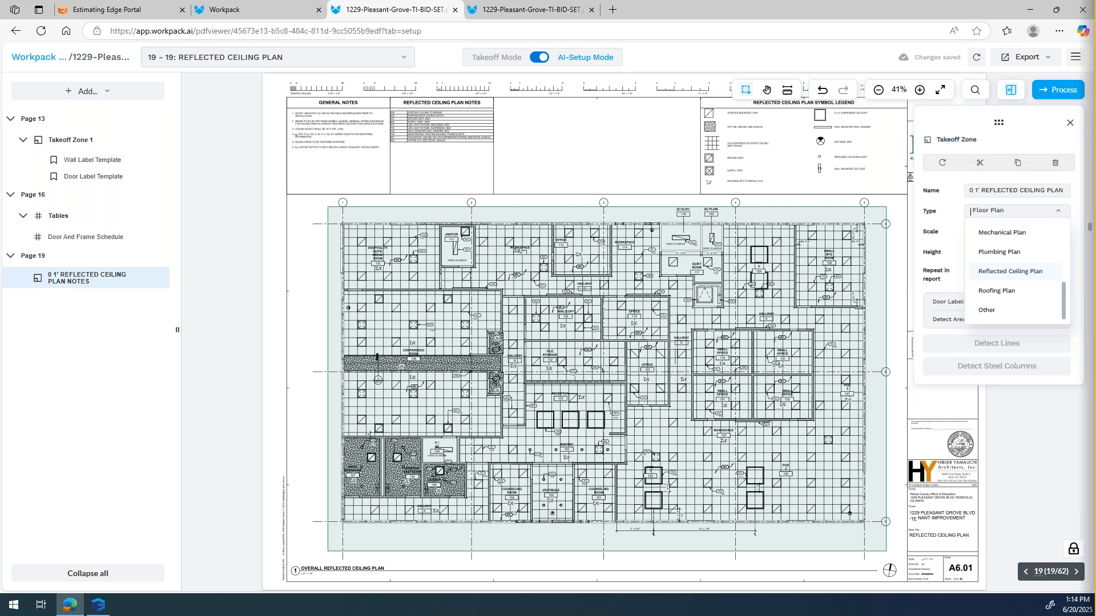
pyautogui.click(999, 273)
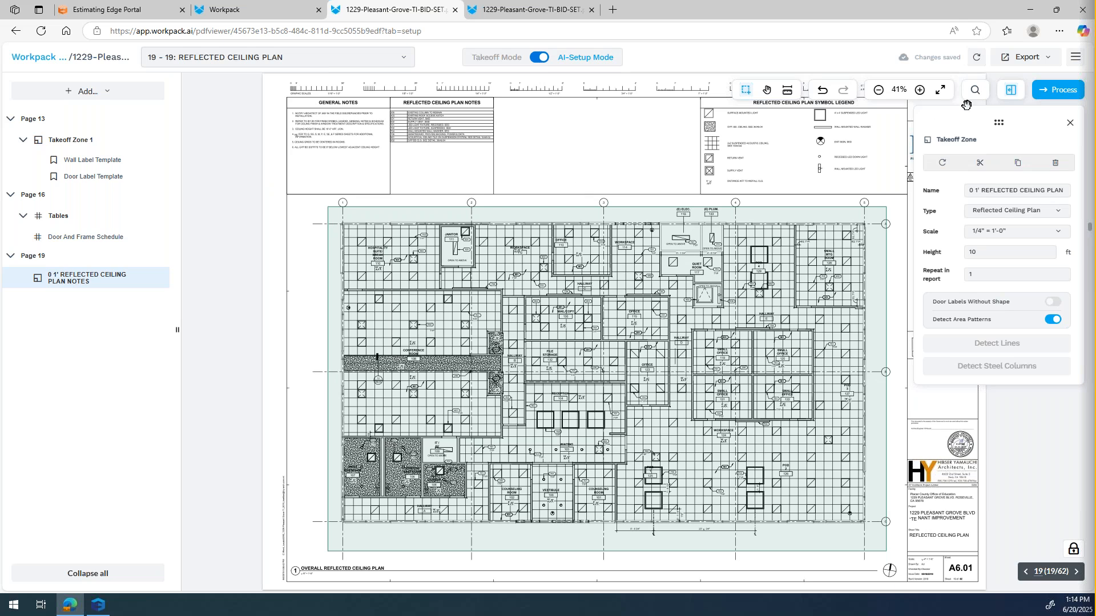
pyautogui.click(1066, 125)
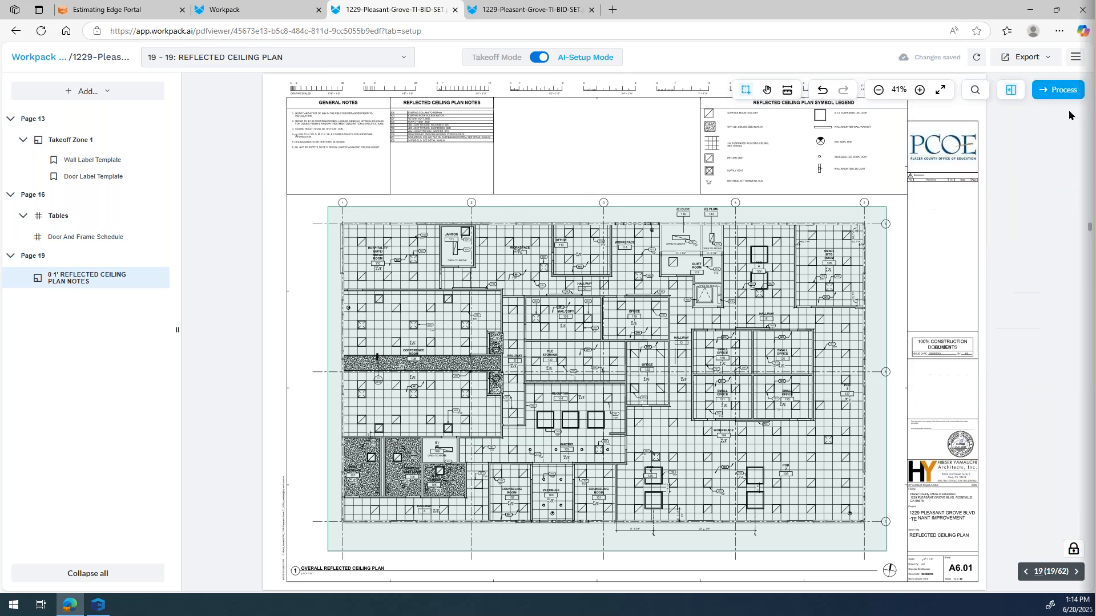
# Open the processing confirmation and, for Takeoff Zone 1, exclude Rooms and include Corners in the detection.
pyautogui.click(1060, 91)
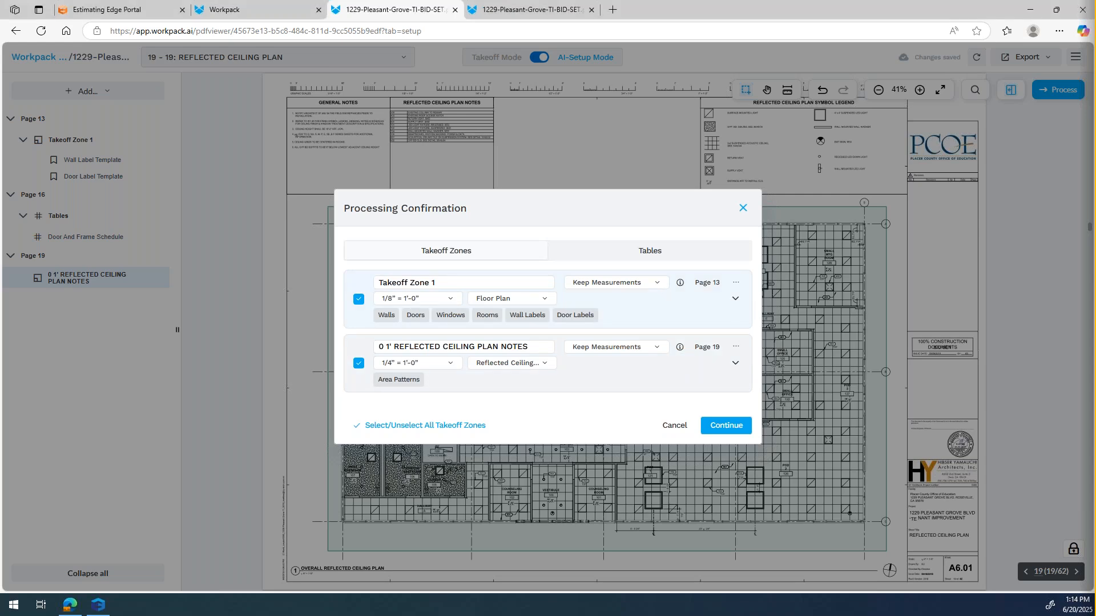
pyautogui.click(735, 299)
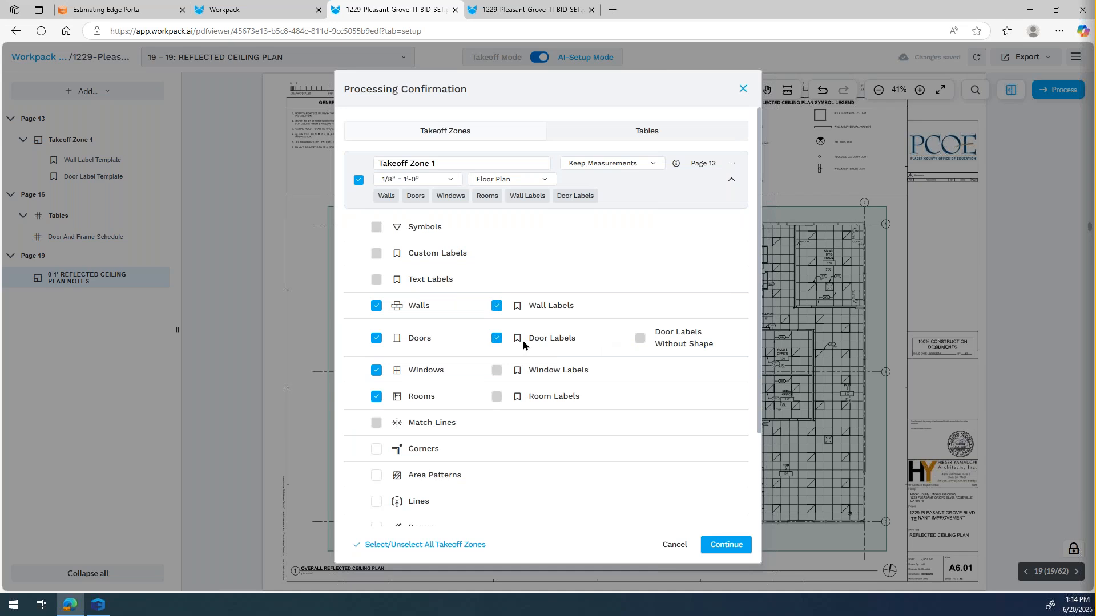
pyautogui.click(377, 396)
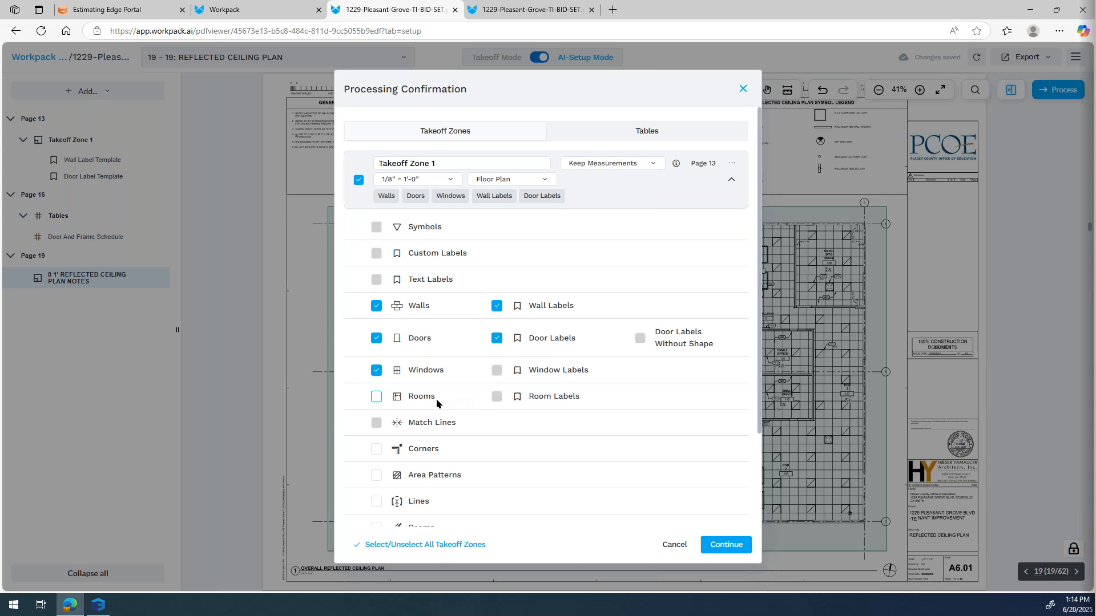
pyautogui.click(376, 449)
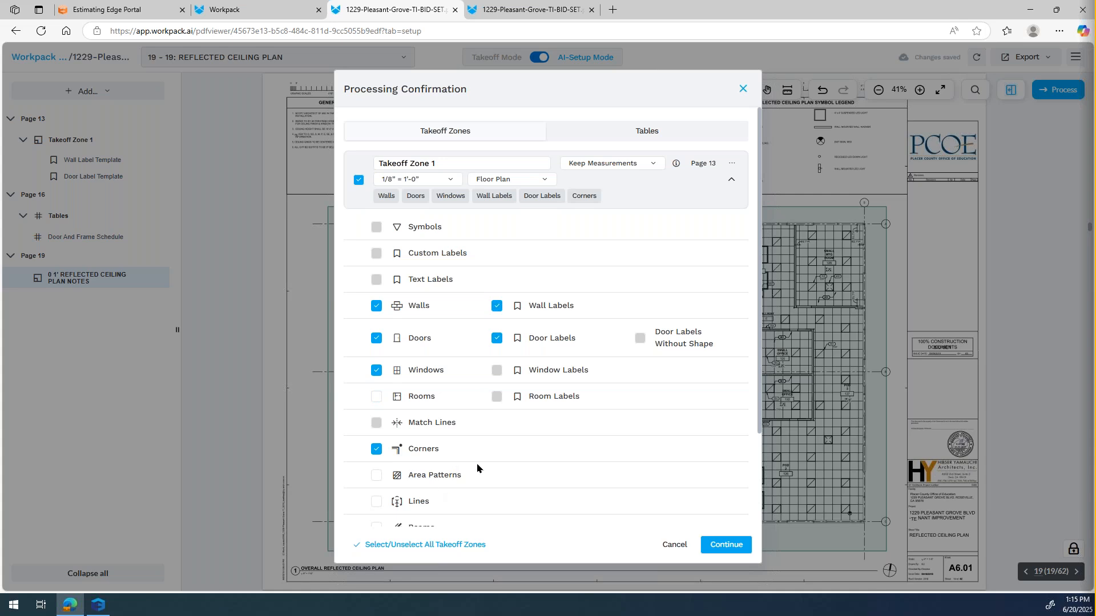
# Review the detection options of the page 19 reflected ceiling plan zone and start processing both takeoff zones.
pyautogui.scroll(-3, 477, 468)
pyautogui.click(730, 483)
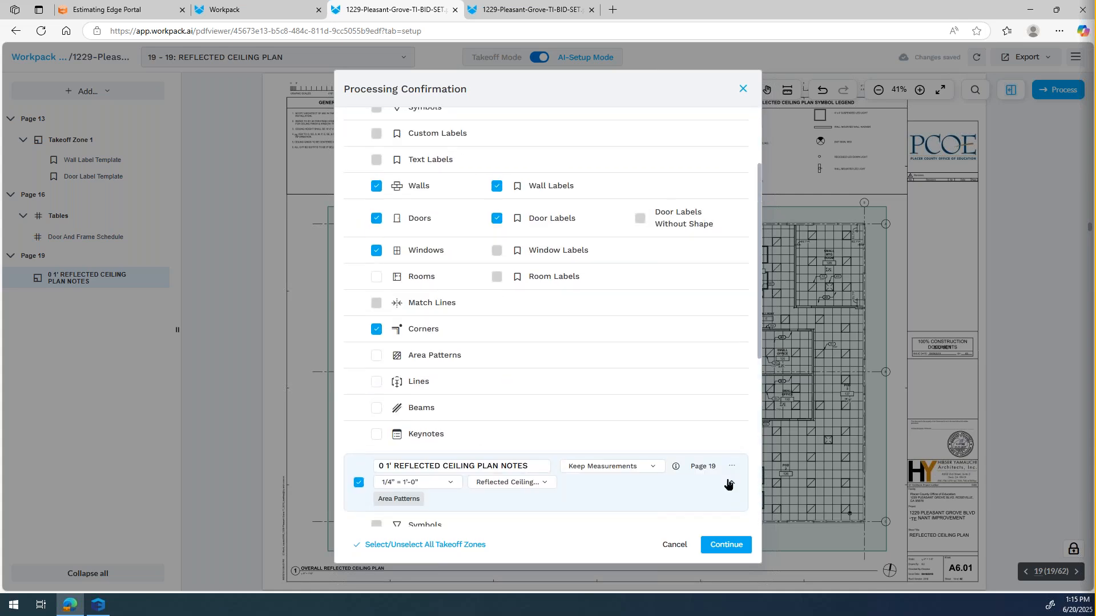
pyautogui.scroll(-2, 681, 459)
pyautogui.scroll(-4, 590, 431)
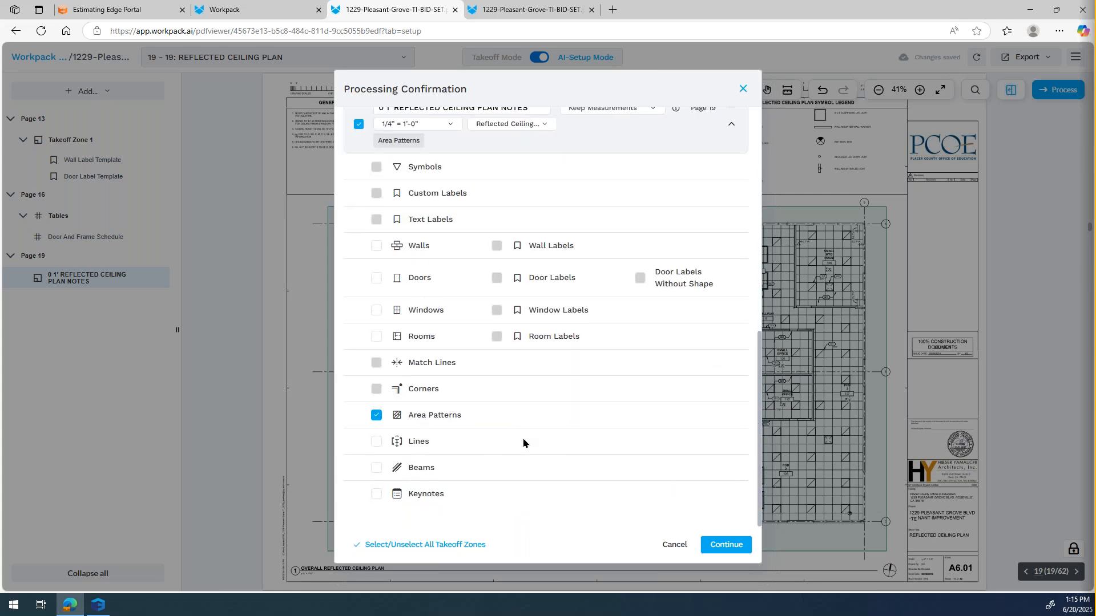
pyautogui.click(727, 545)
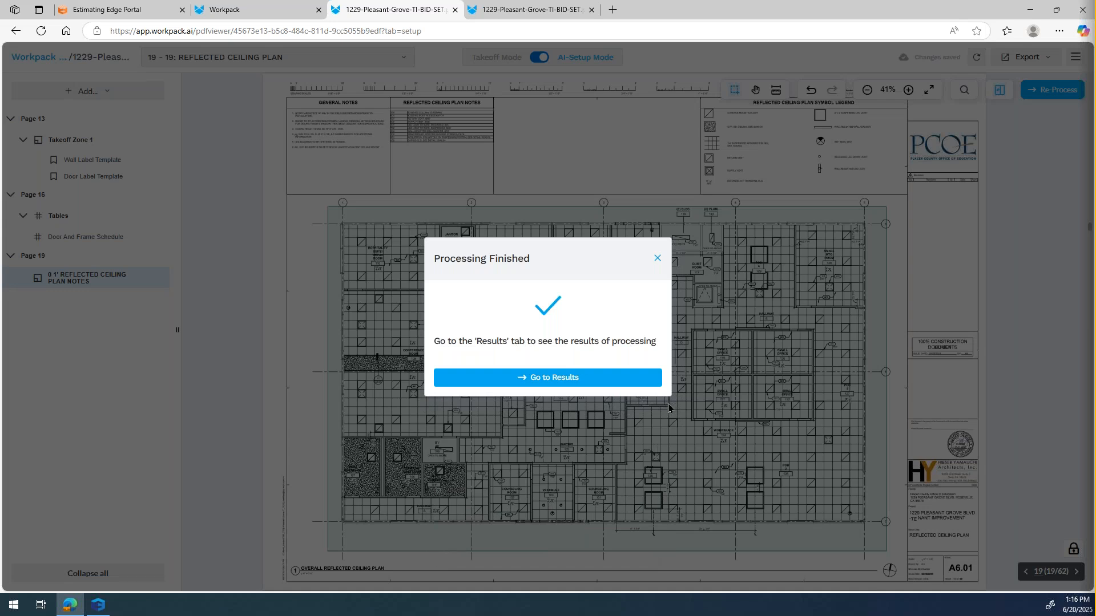
# Open the processed takeoff results for page 13, expand the walls of Takeoff Zone 2 and select the Unlabeled copy wall group.
pyautogui.click(531, 378)
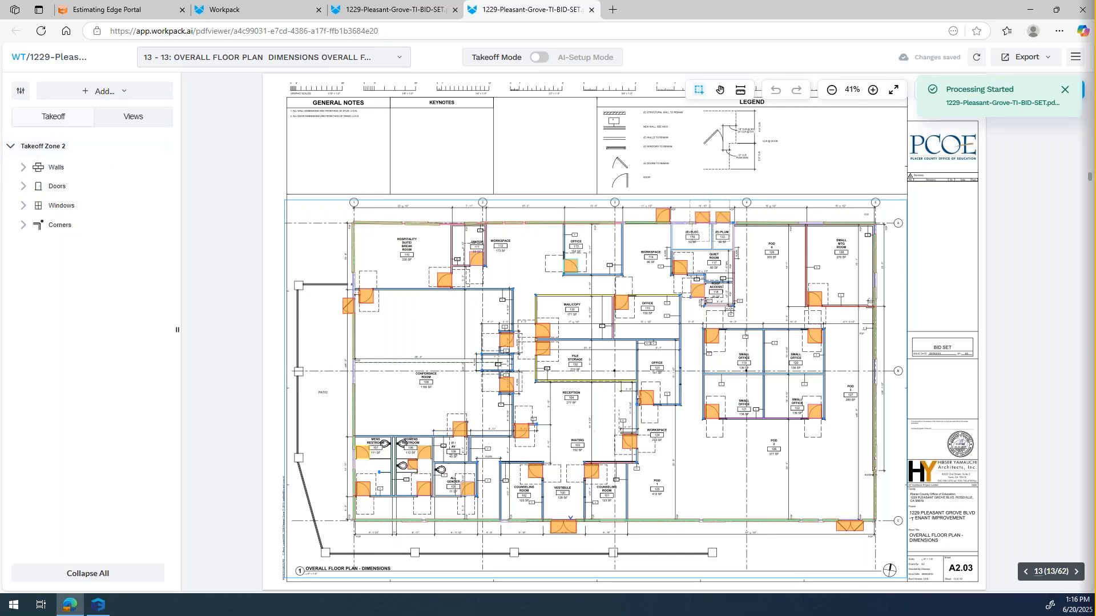
pyautogui.click(23, 167)
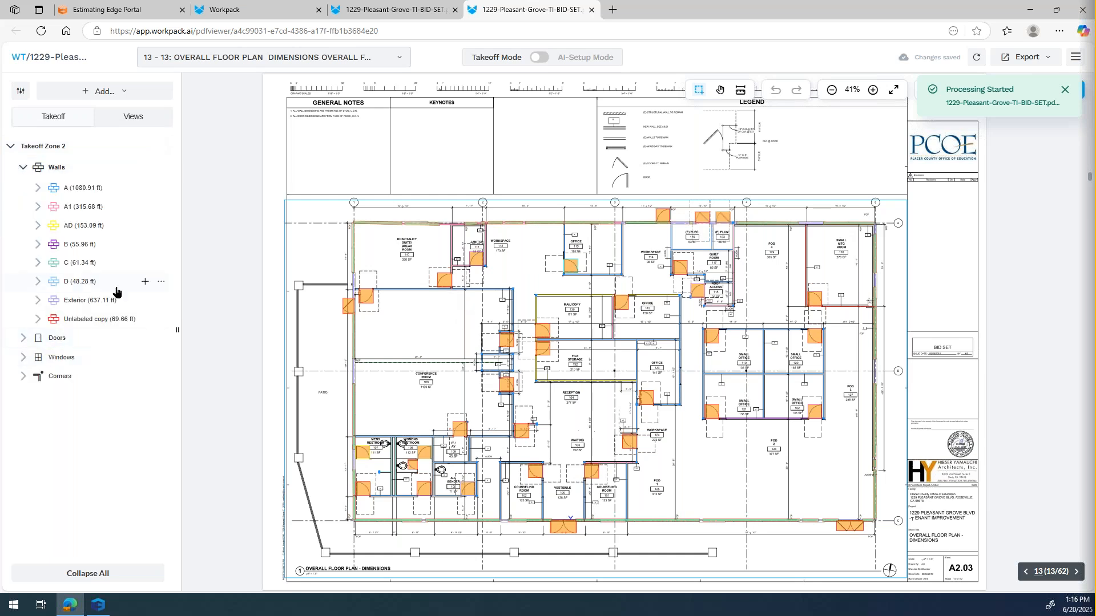
pyautogui.click(94, 326)
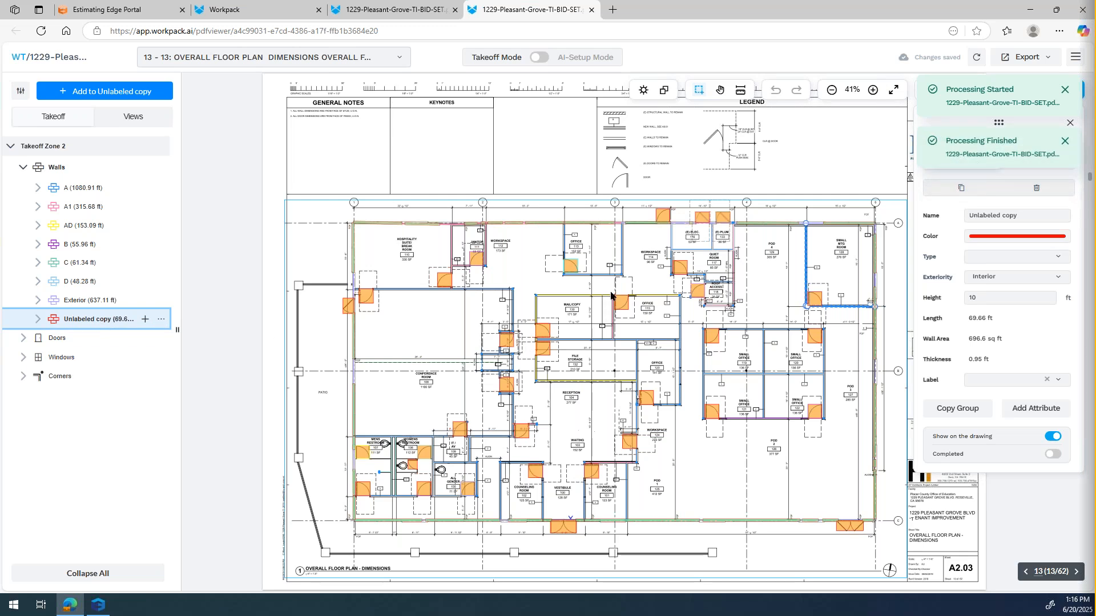
# Turn on grouping mode for the Unlabeled copy wall group, enlarge the plan around Small Mtg Room 128 and dismiss the processing notifications.
pyautogui.click(160, 321)
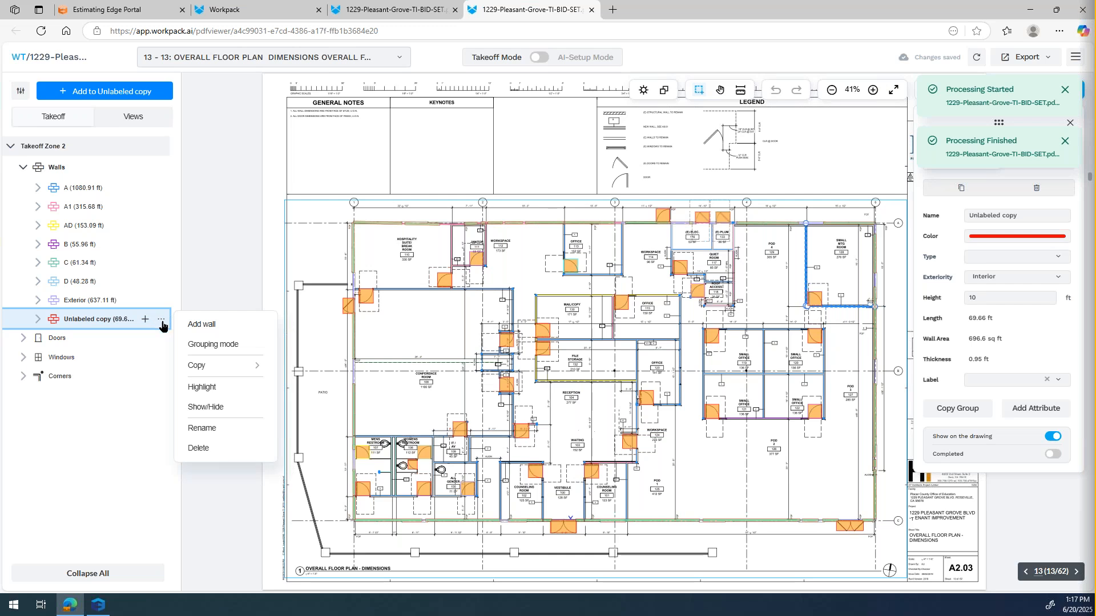
pyautogui.click(224, 345)
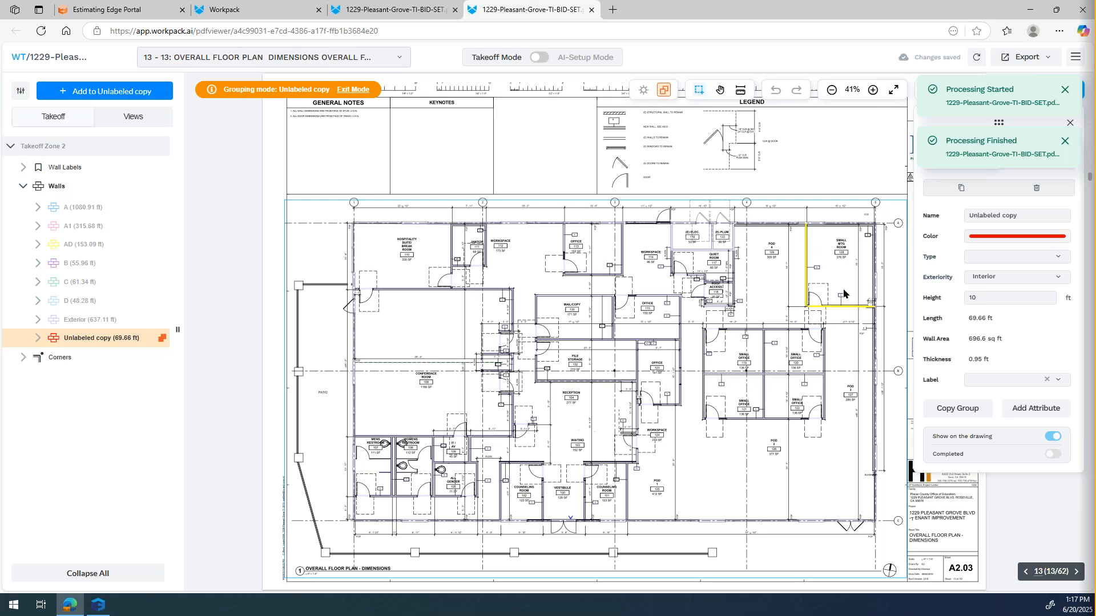
pyautogui.click(874, 92)
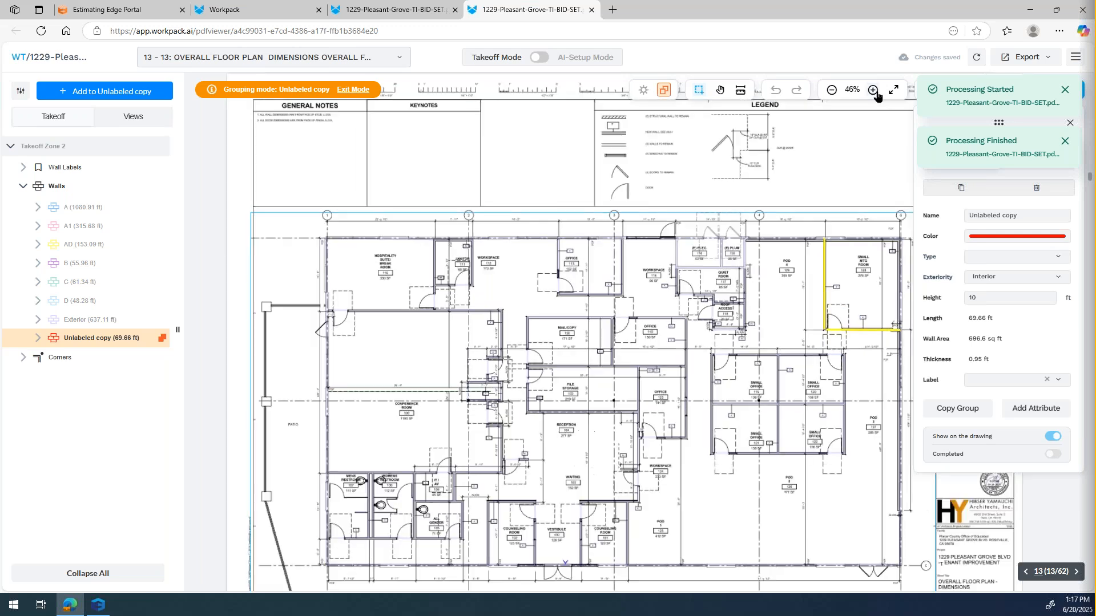
pyautogui.click(877, 94)
pyautogui.click(874, 91)
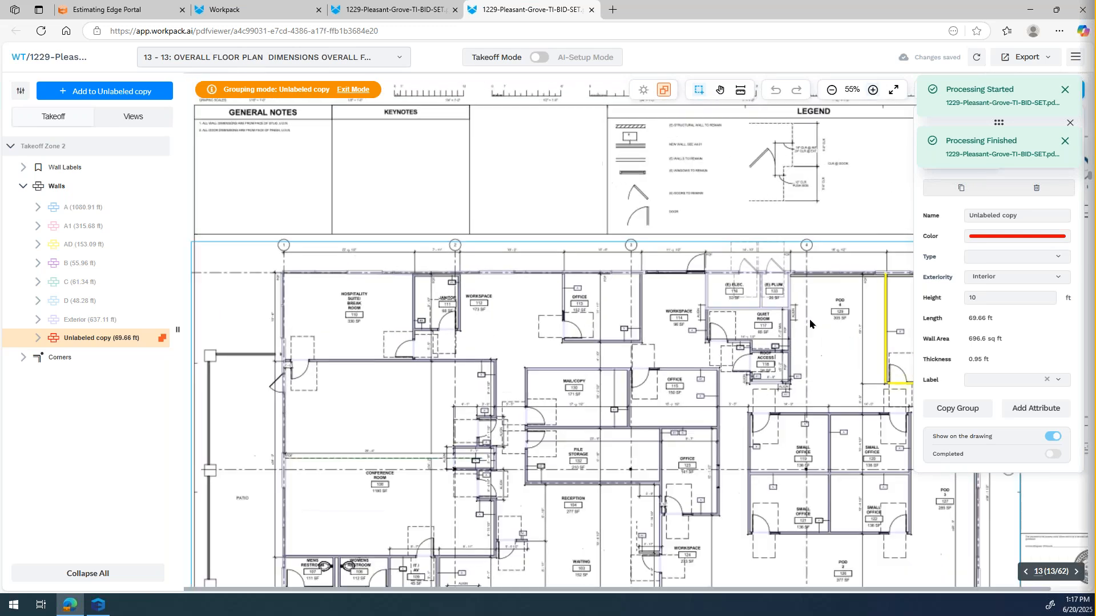
pyautogui.scroll(3, 810, 323)
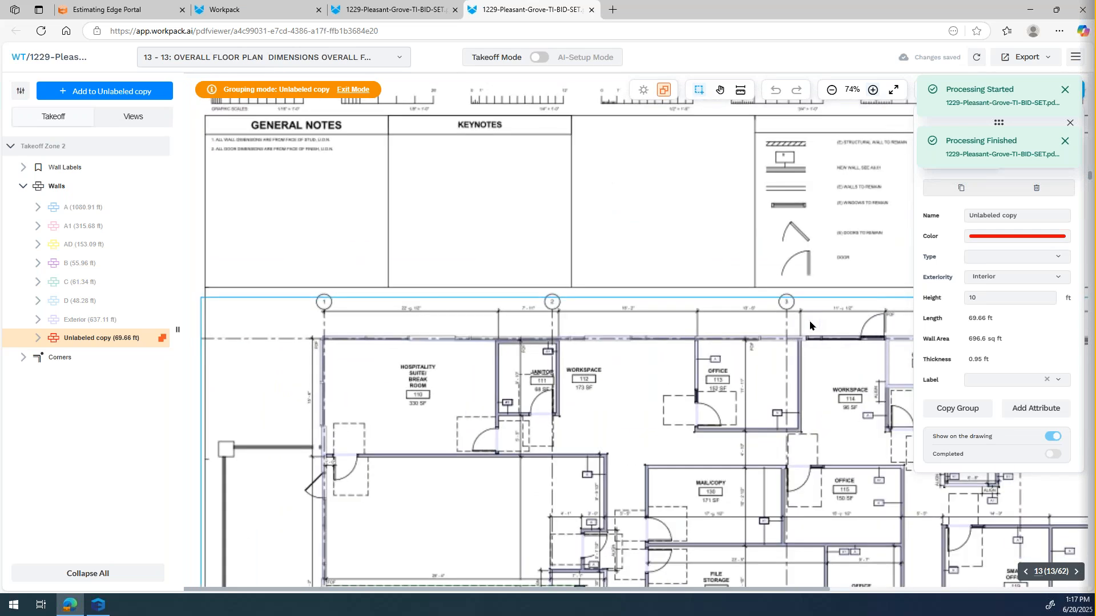
pyautogui.click(1064, 90)
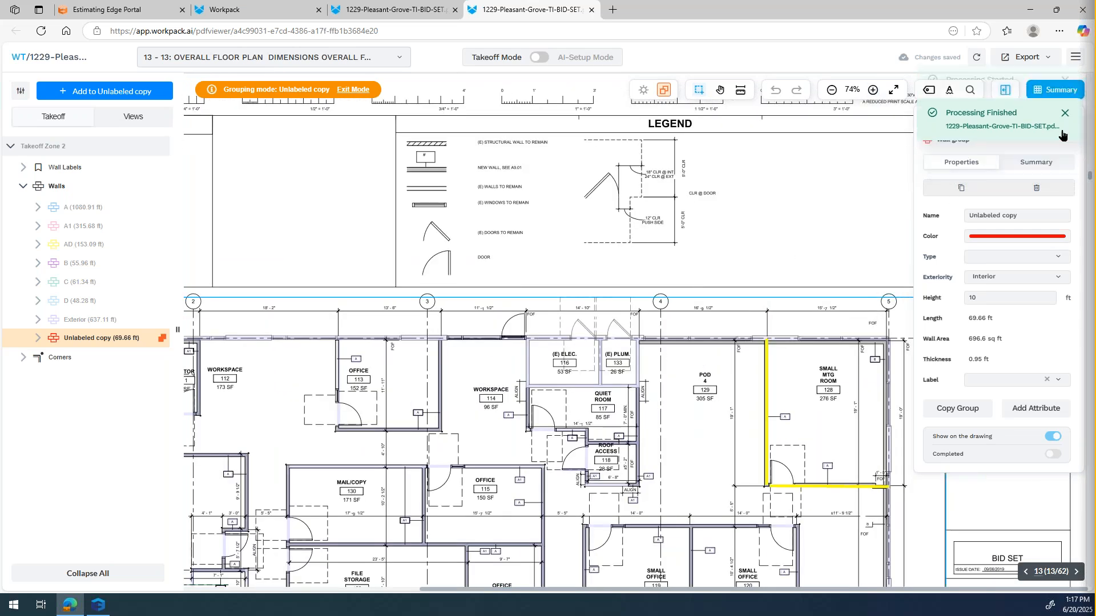
pyautogui.click(1065, 89)
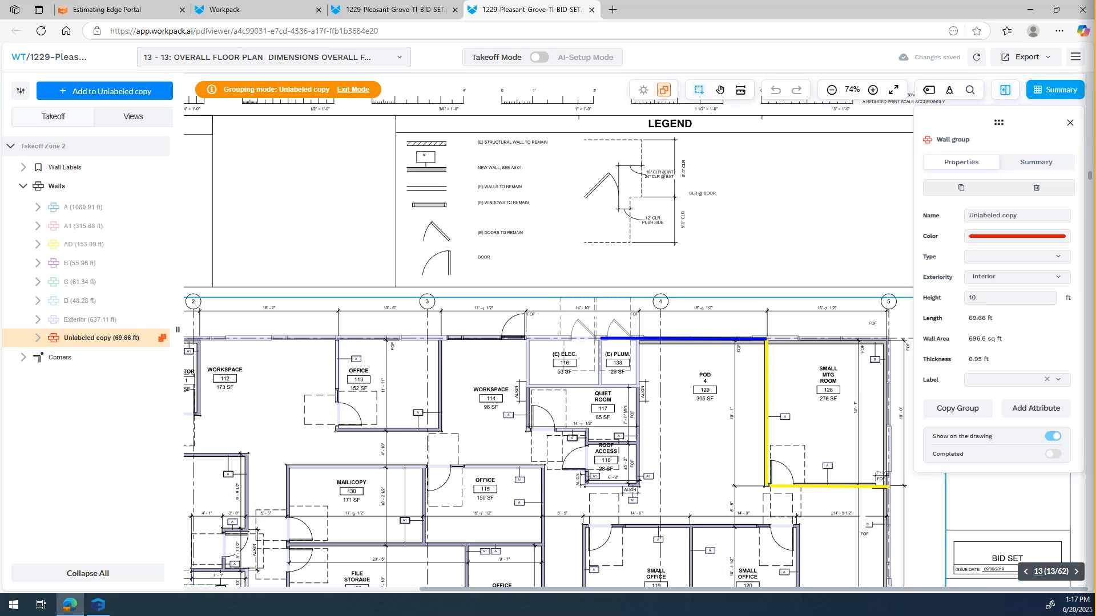
# Move the Unlabeled copy walls around Small Mtg Room 128 into wall group A.
pyautogui.click(771, 398)
pyautogui.keyDown('shift'); pyautogui.click(848, 487); pyautogui.keyUp('shift')
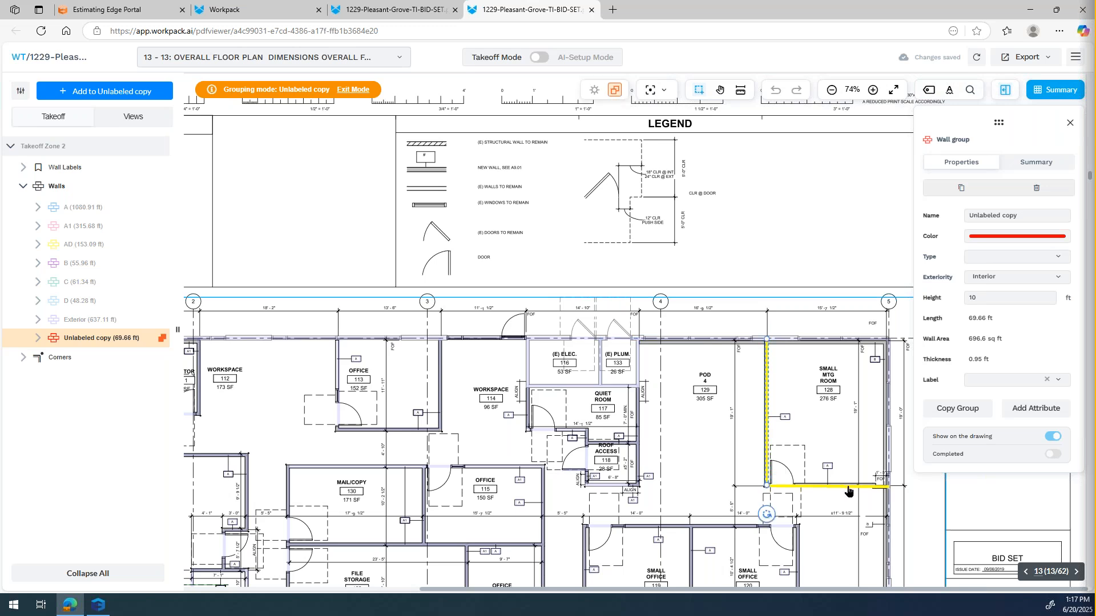
pyautogui.rightClick(764, 442)
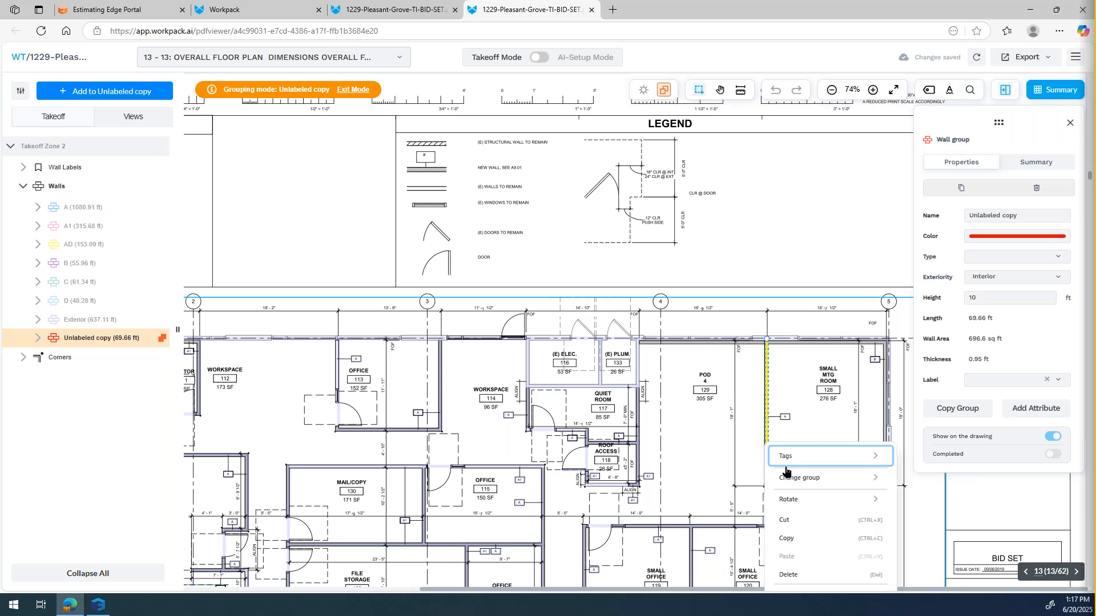
pyautogui.moveTo(822, 481)
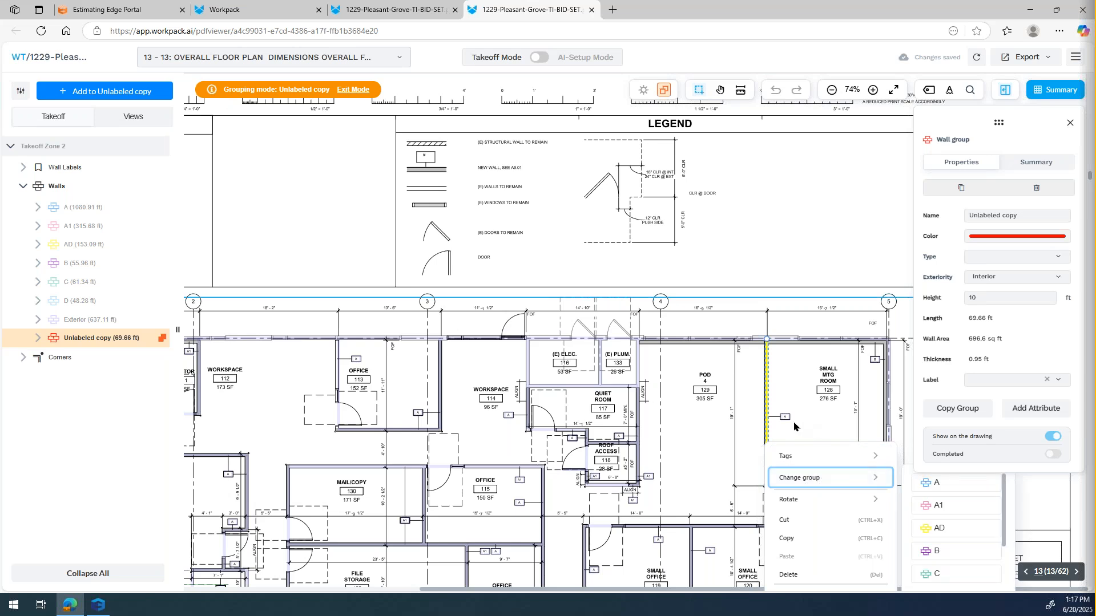
pyautogui.click(929, 487)
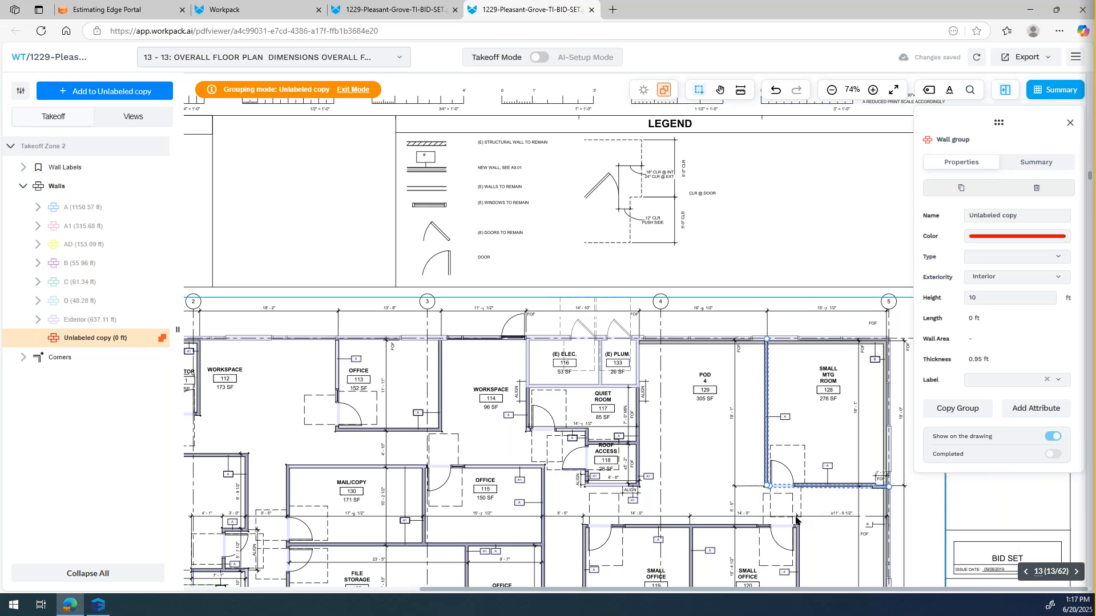
# Start exporting the takeoff to Edge and log in to EDGE Smart Takeoff with the prefilled credentials.
pyautogui.scroll(-2, 388, 435)
pyautogui.scroll(-2, 514, 437)
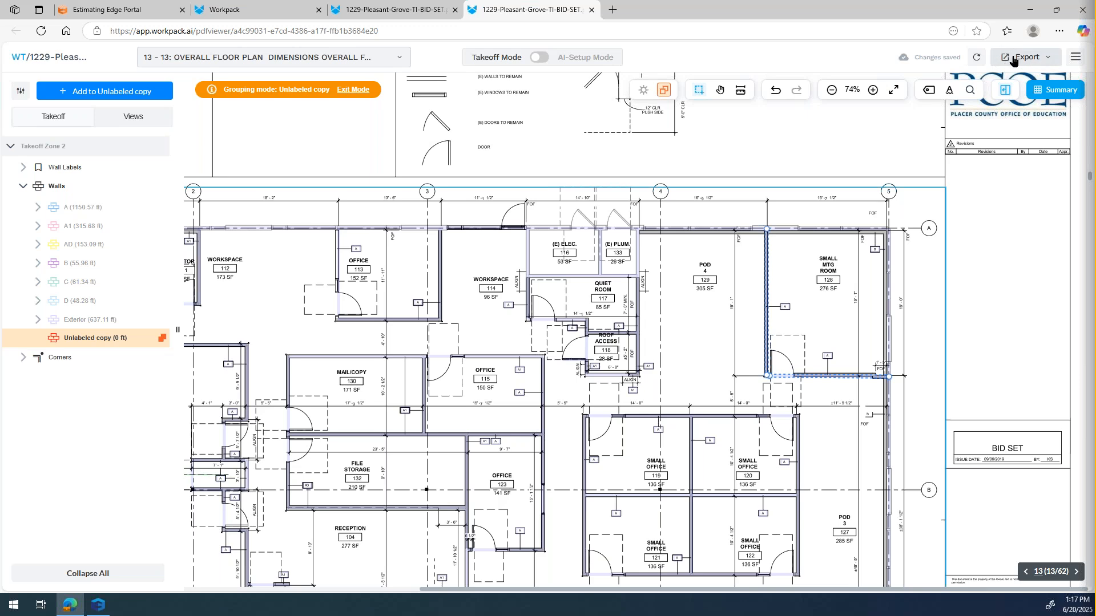
pyautogui.click(1049, 63)
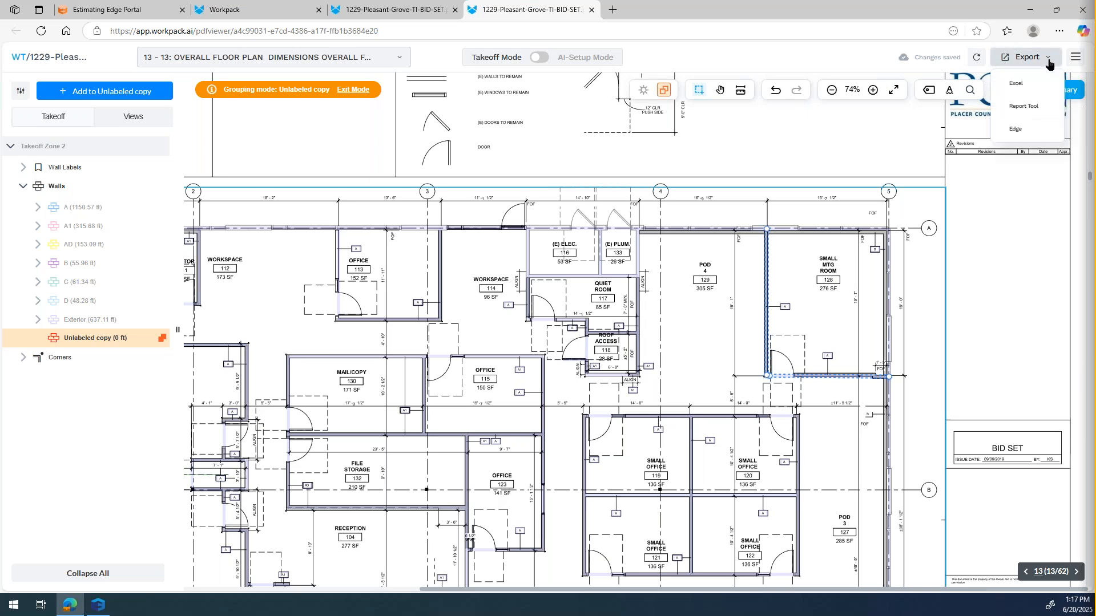
pyautogui.click(1025, 130)
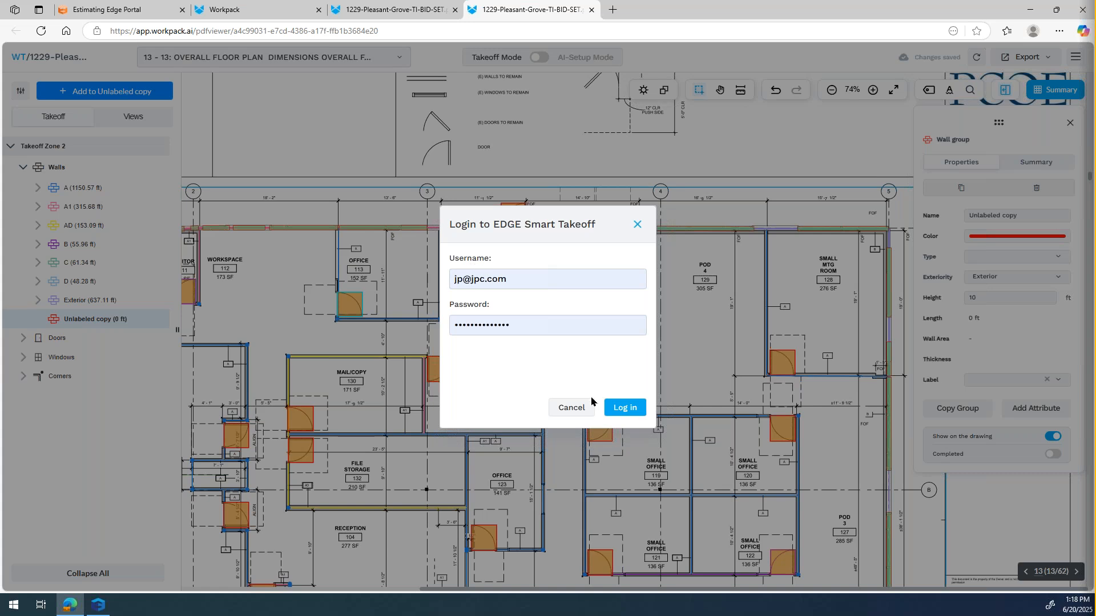
pyautogui.click(620, 408)
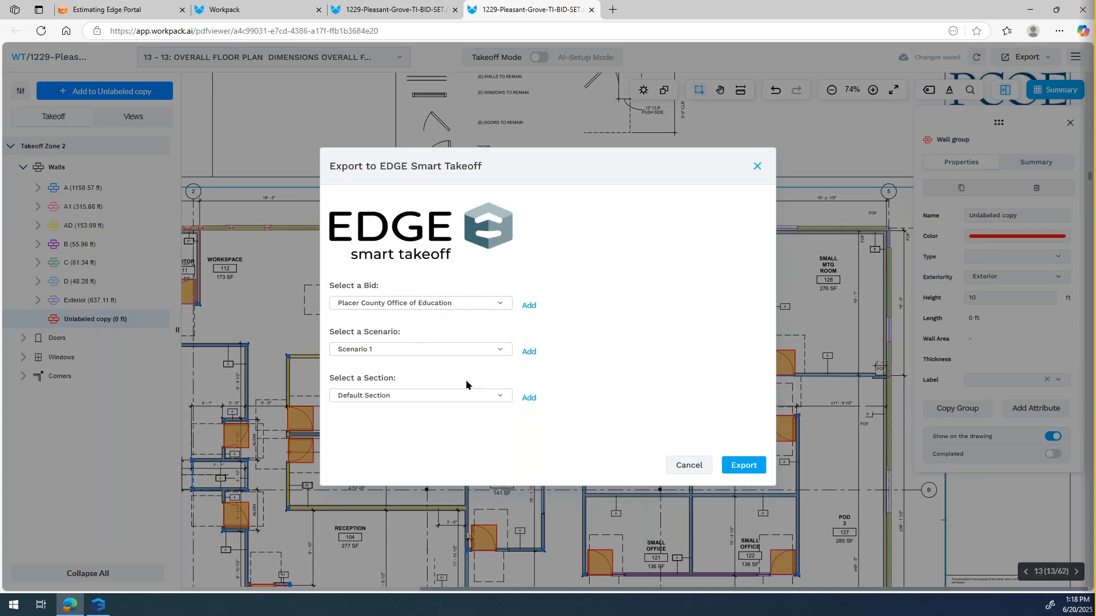
# Export the takeoff to the Placer County Office of Education bid, using scenario WorkPack SmartTakeOff webinar and the Default Section.
pyautogui.click(500, 398)
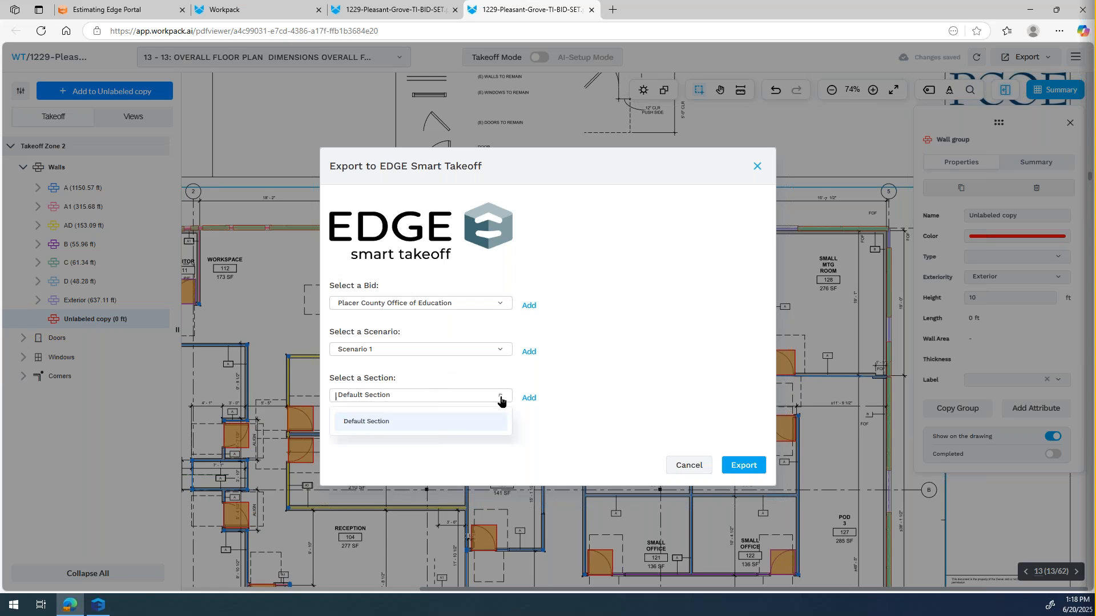
pyautogui.click(486, 391)
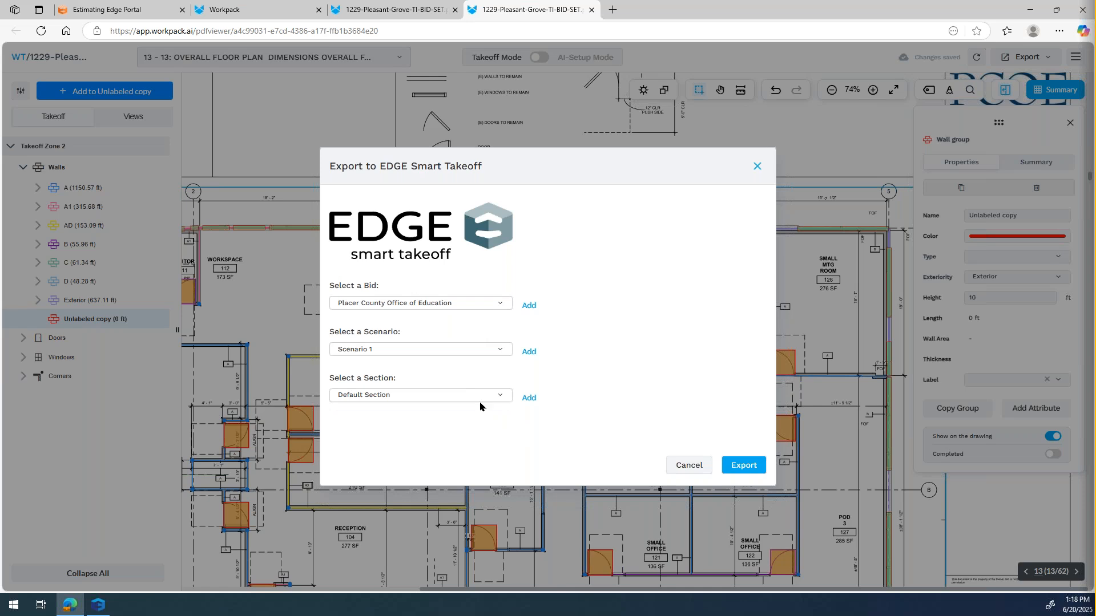
pyautogui.click(500, 351)
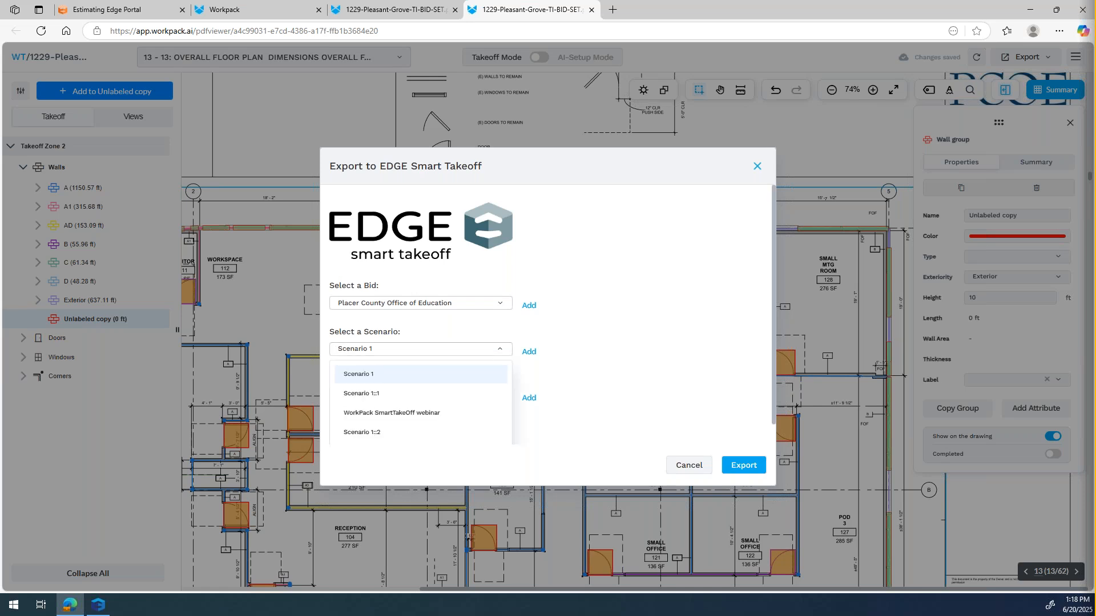
pyautogui.click(396, 415)
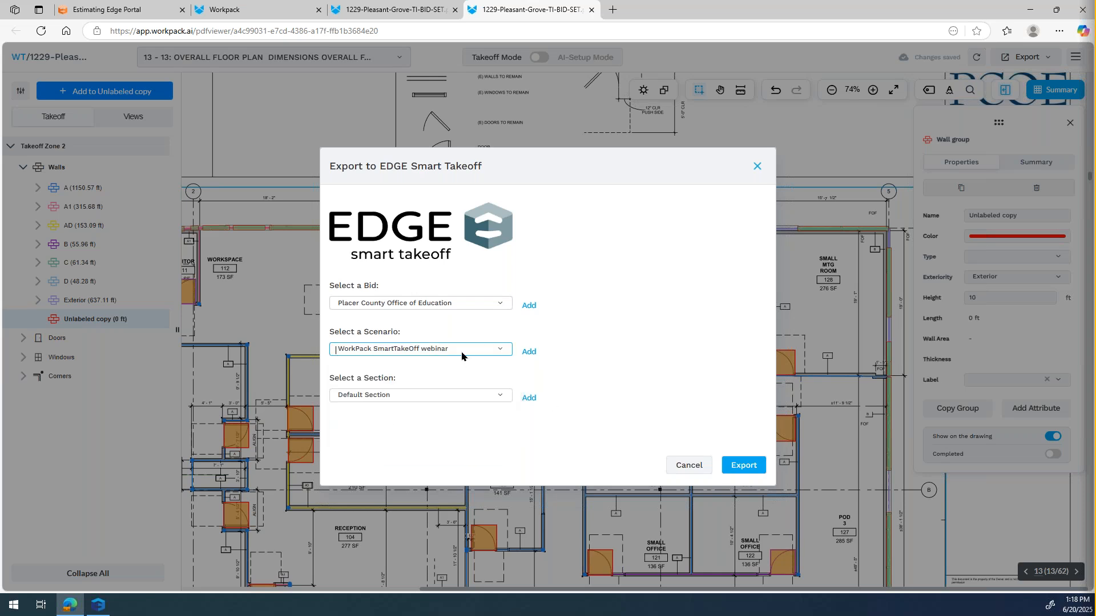
pyautogui.click(743, 466)
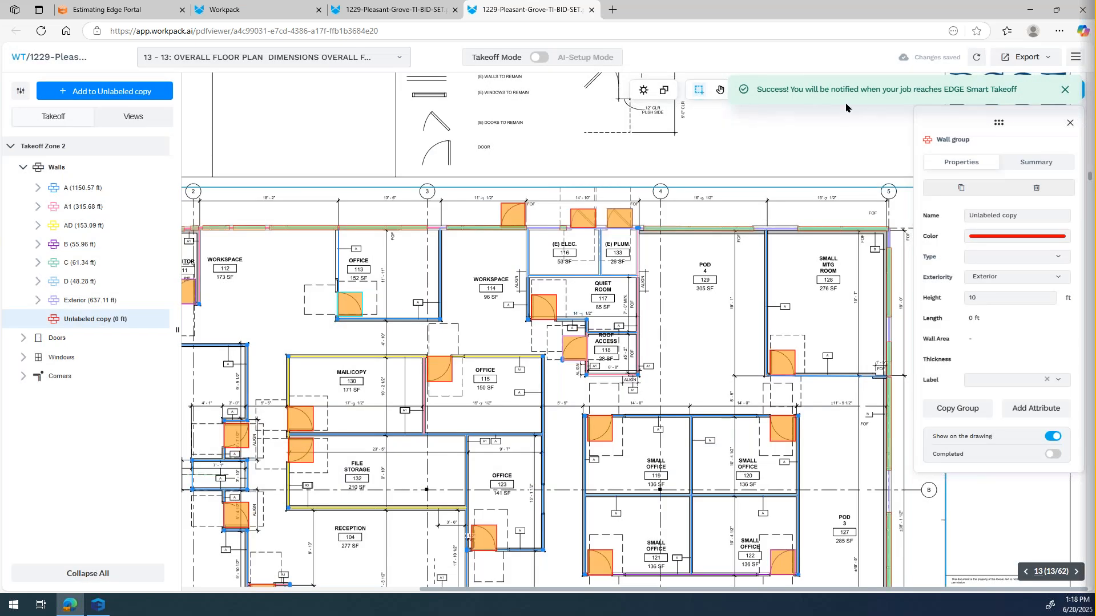
# In the Estimating Edge portal, open the Placer County Office of Education bid and export its WorkPack EDGE SmartTake Off webinar scenario.
pyautogui.click(81, 13)
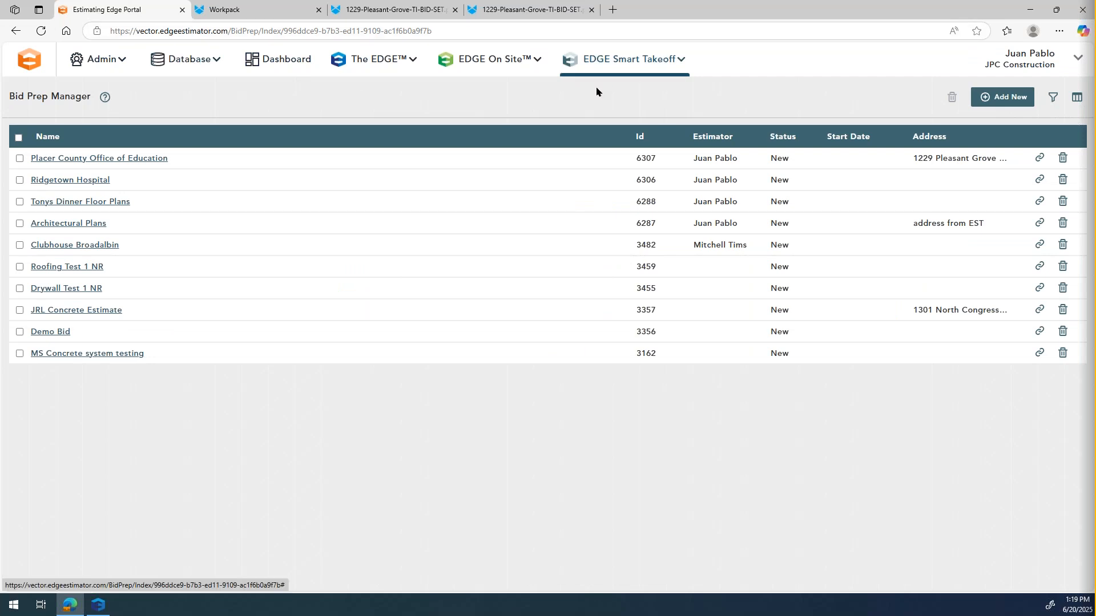
pyautogui.click(114, 159)
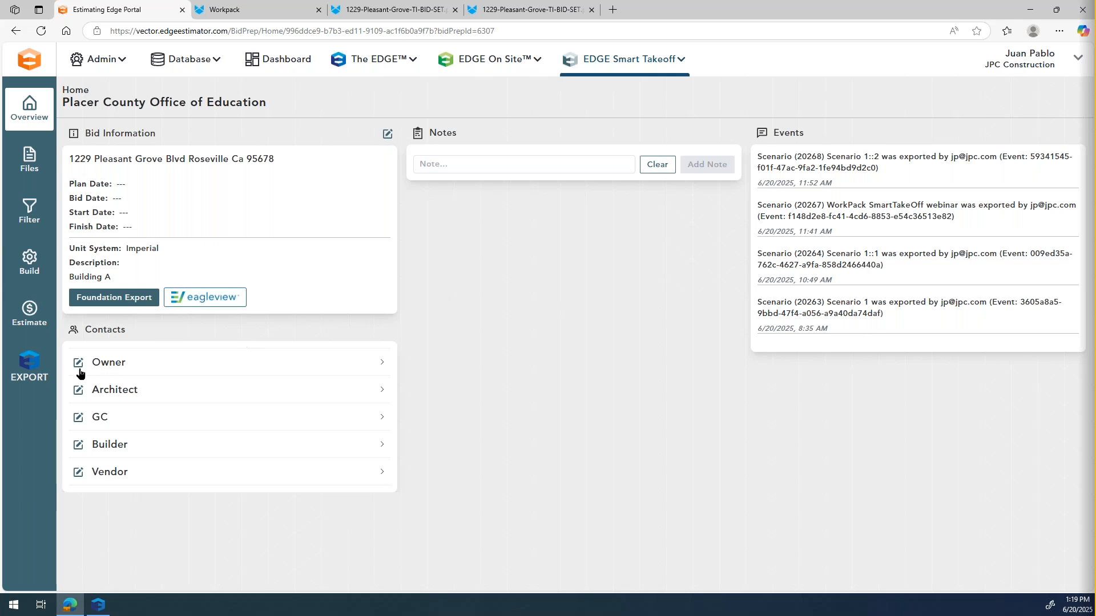
pyautogui.click(31, 363)
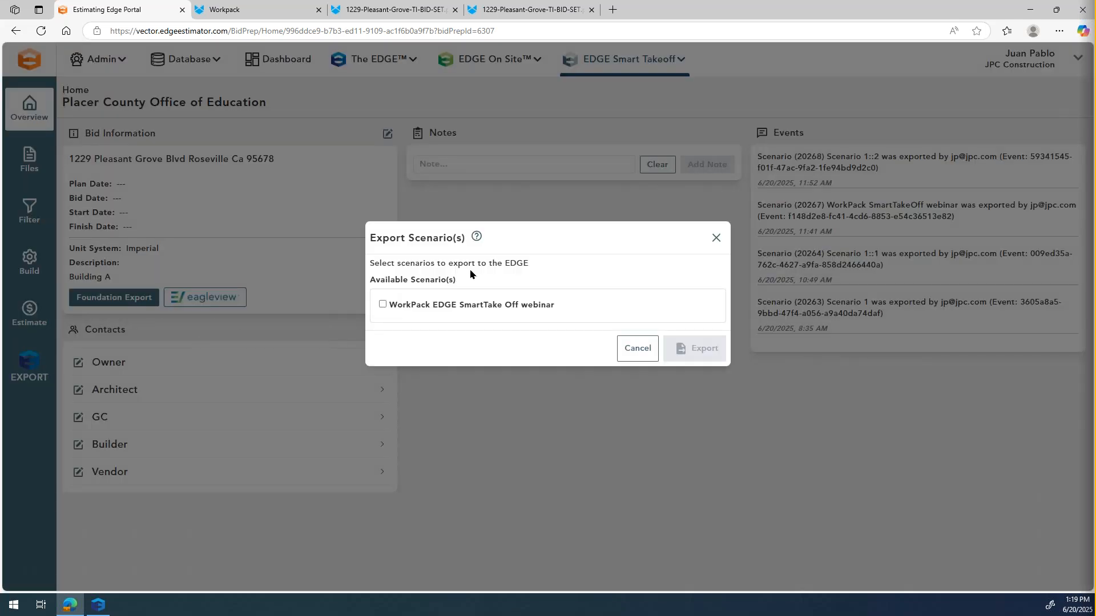
pyautogui.click(383, 304)
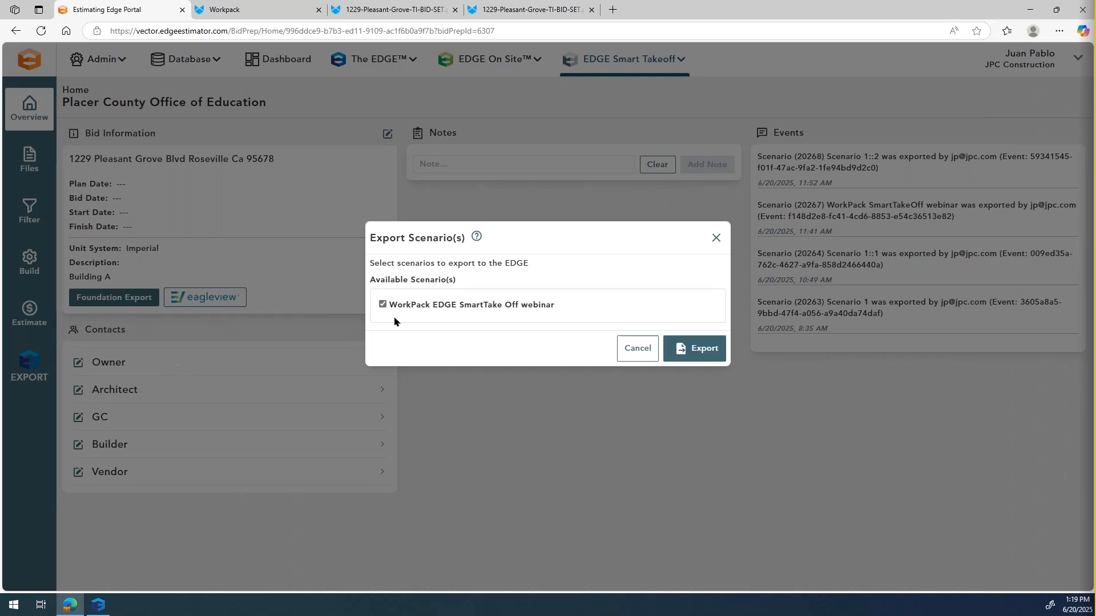
pyautogui.click(693, 354)
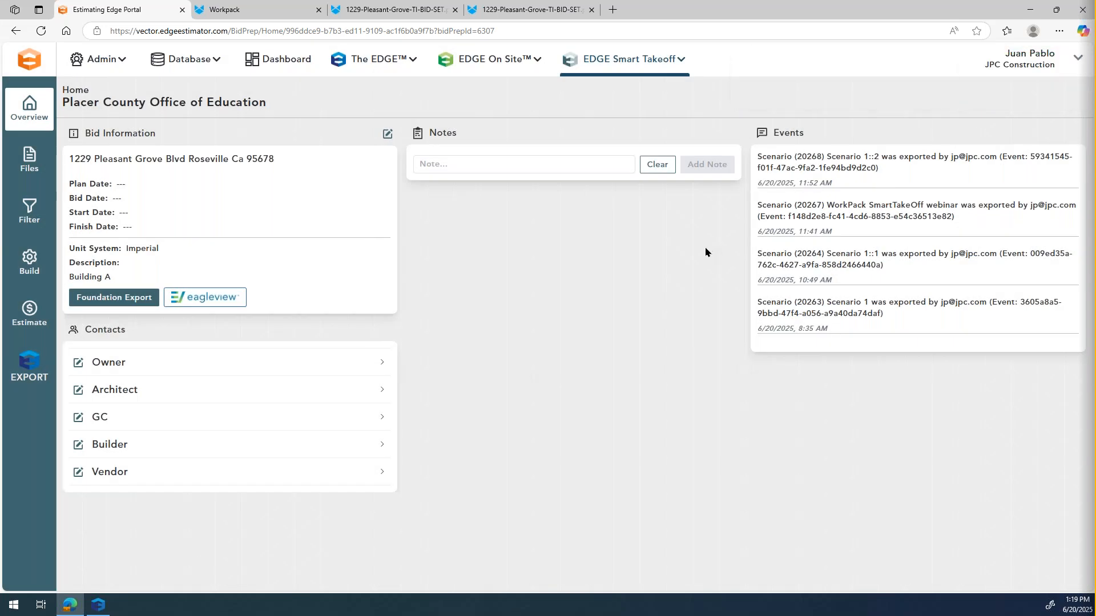
# Switch to The EDGE desktop program, search the bids for "plcer" and open the scenarios of Plcer County Office of Education.
pyautogui.moveTo(98, 604)
pyautogui.click(97, 558)
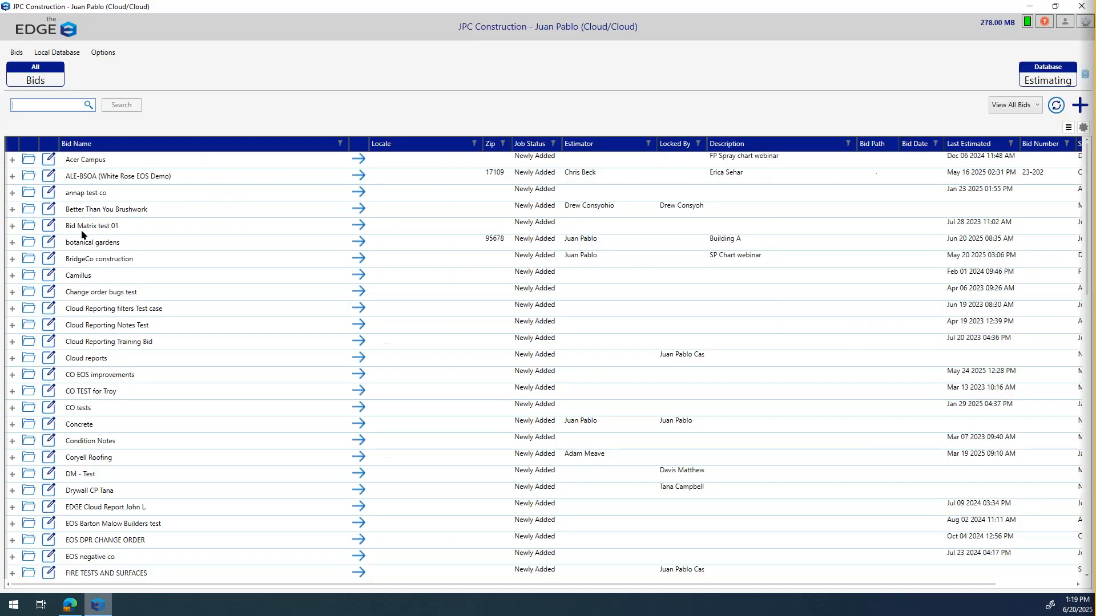
pyautogui.click(23, 104)
pyautogui.write('plcer')
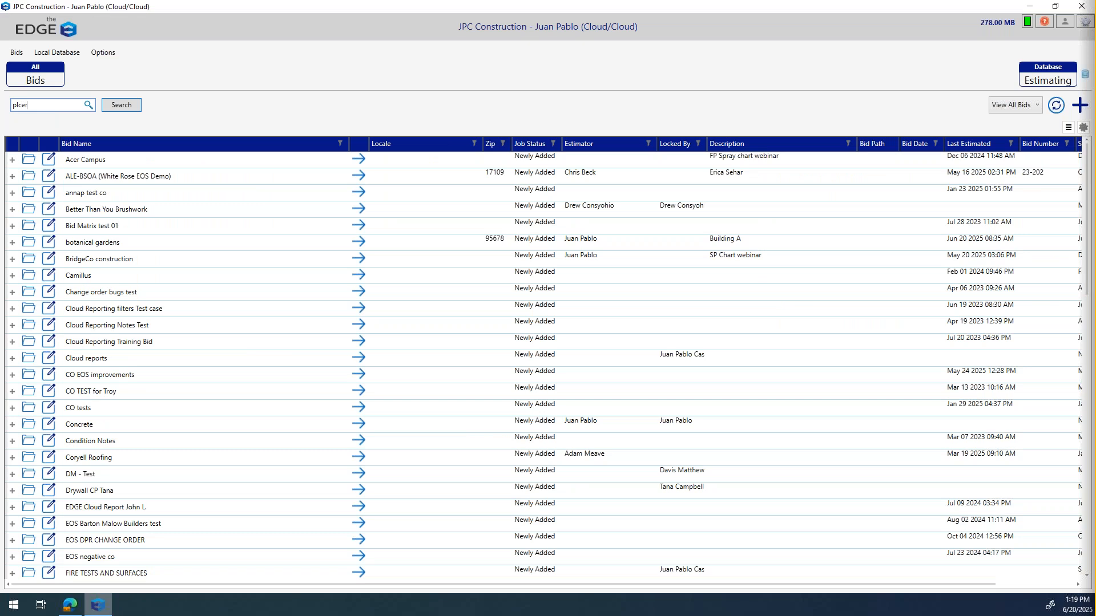
pyautogui.press('Return')
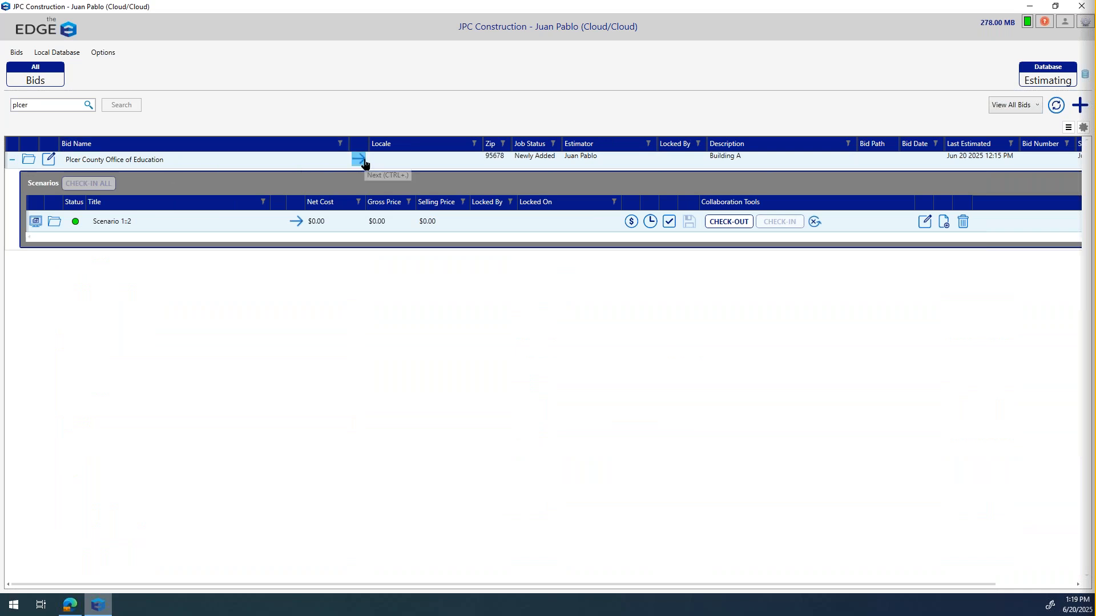
pyautogui.click(359, 160)
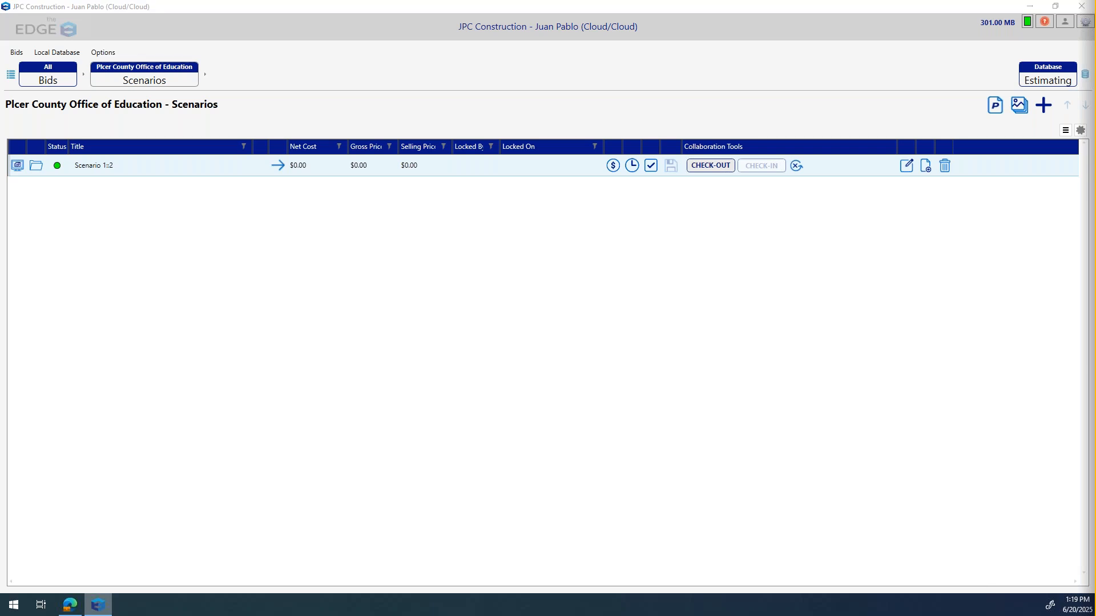
# Check out Scenario 1::2 and open the pages of its Default Section.
pyautogui.click(711, 165)
pyautogui.click(530, 343)
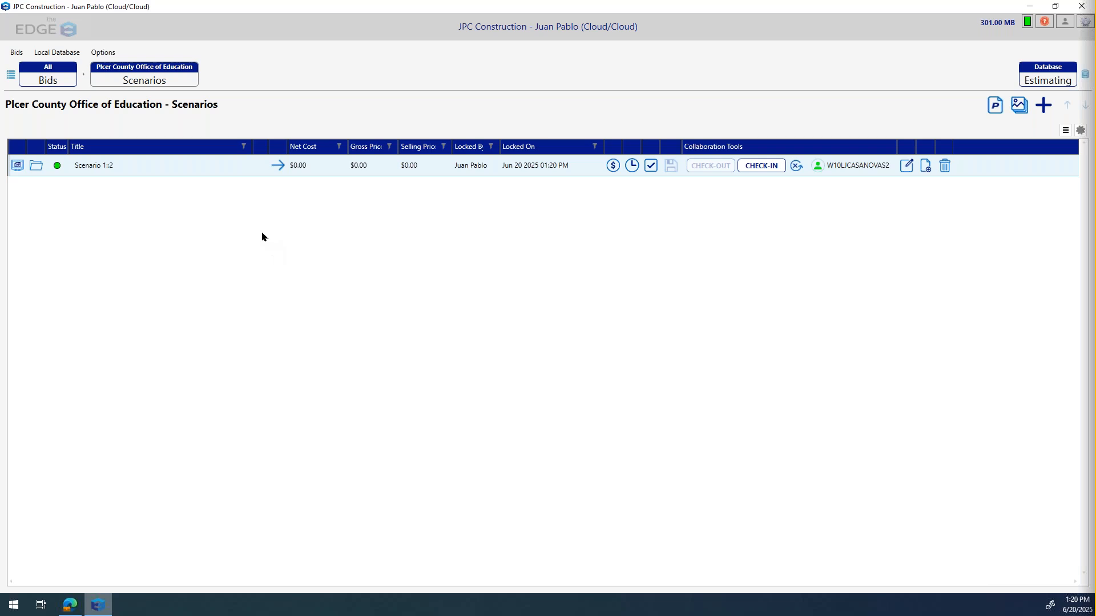
pyautogui.click(278, 166)
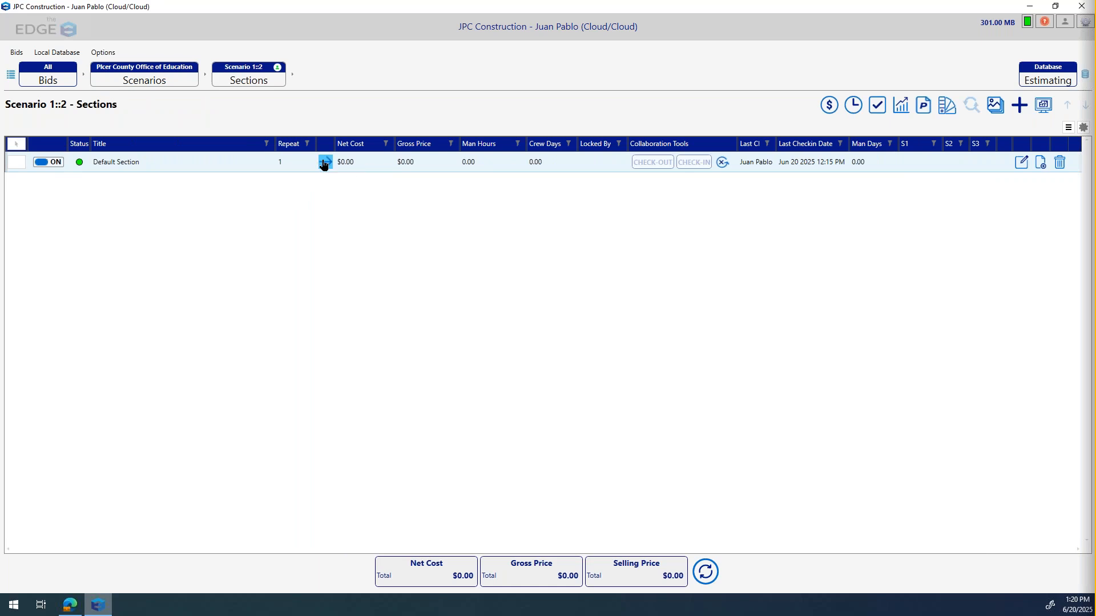
pyautogui.click(323, 164)
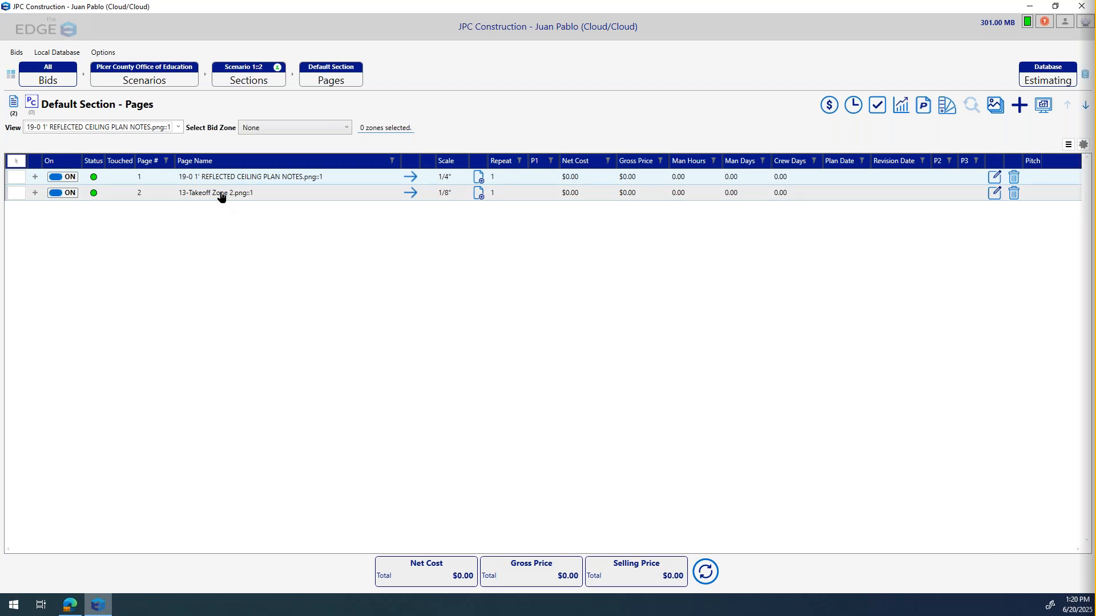
pyautogui.click(222, 197)
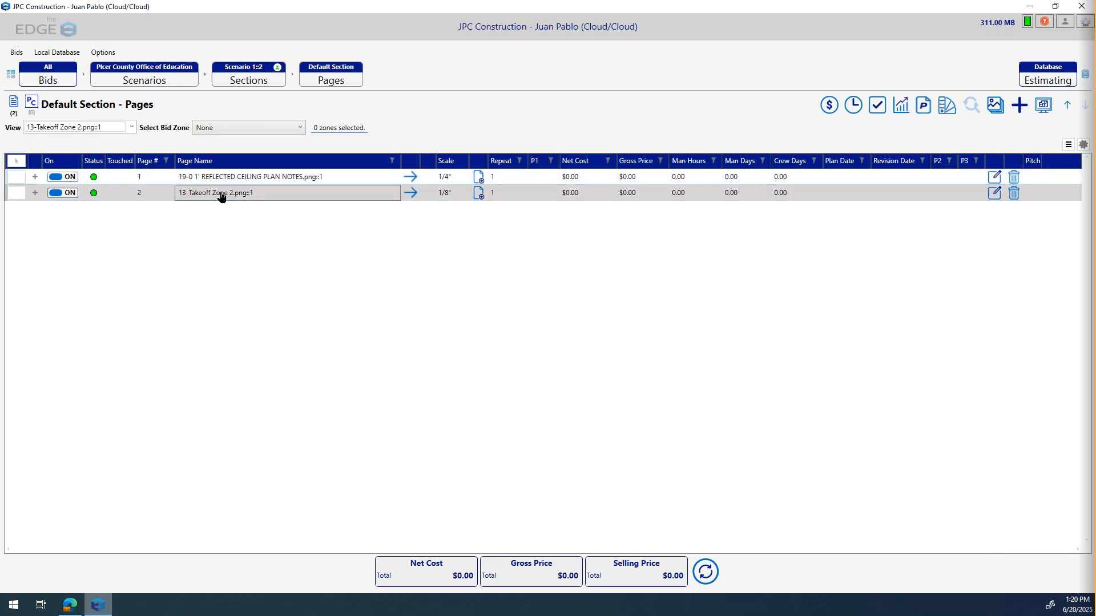
pyautogui.doubleClick(222, 197)
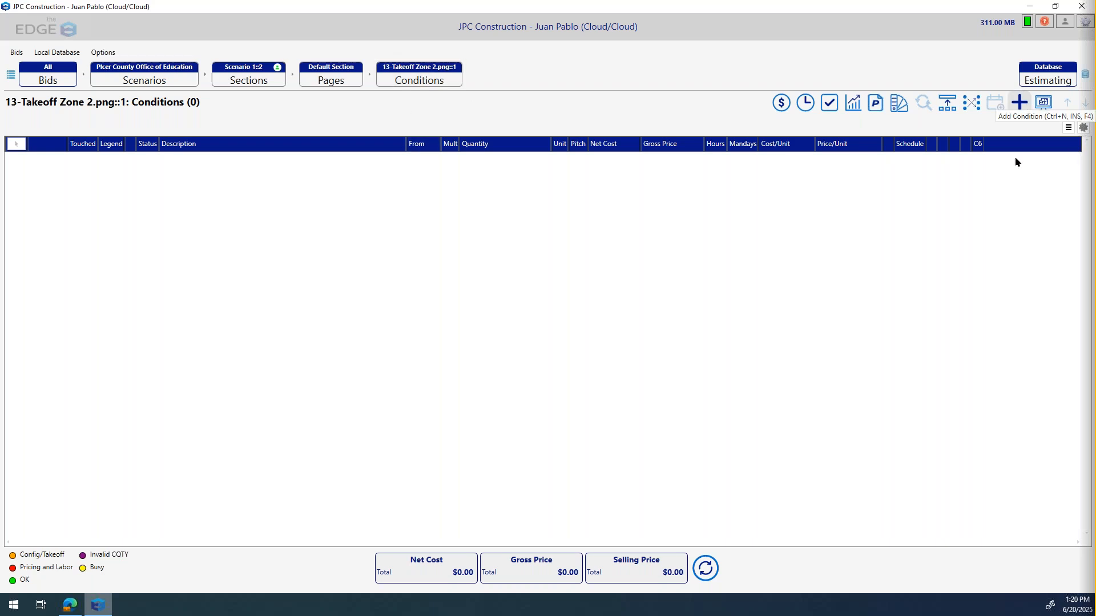
pyautogui.hotkey('ctrl', 'n')
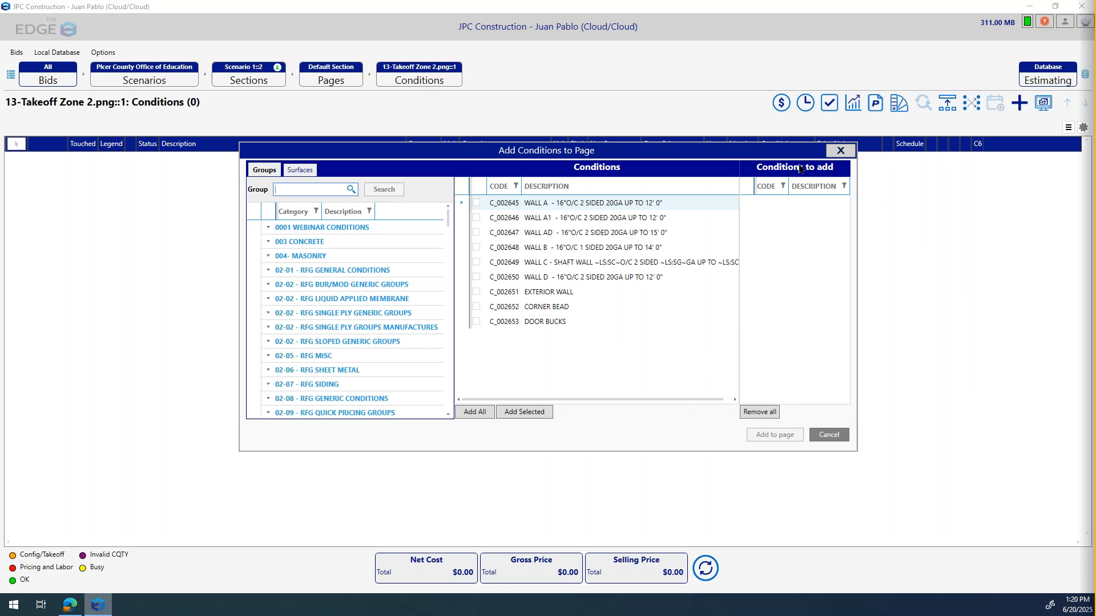
pyautogui.click(842, 157)
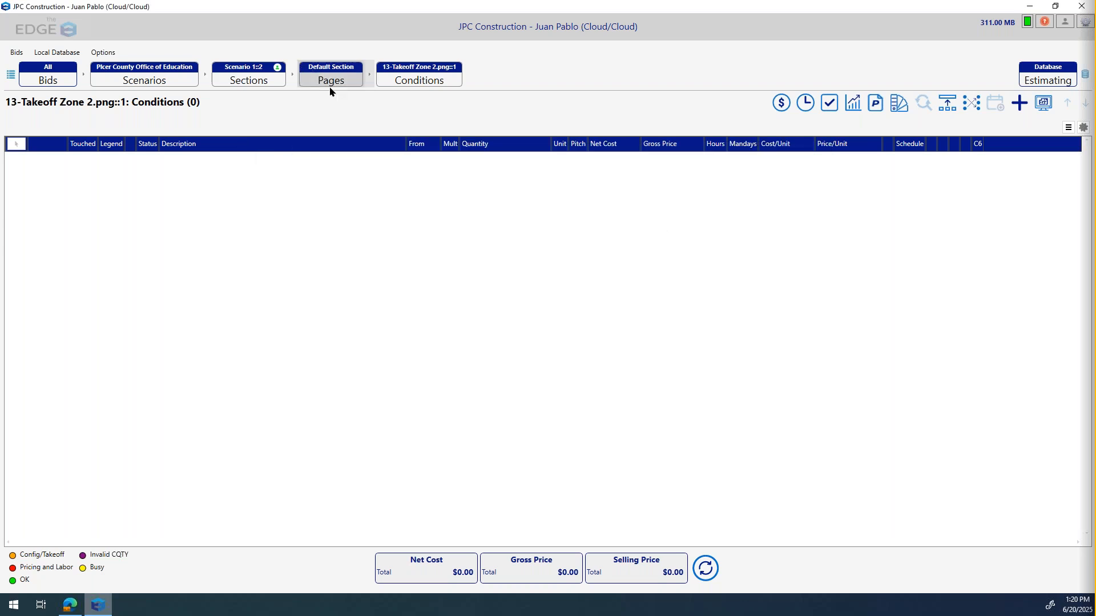
# Add a project conditions page titled PC1 to the PC and CC pages of the Default Section.
pyautogui.click(330, 92)
pyautogui.click(30, 101)
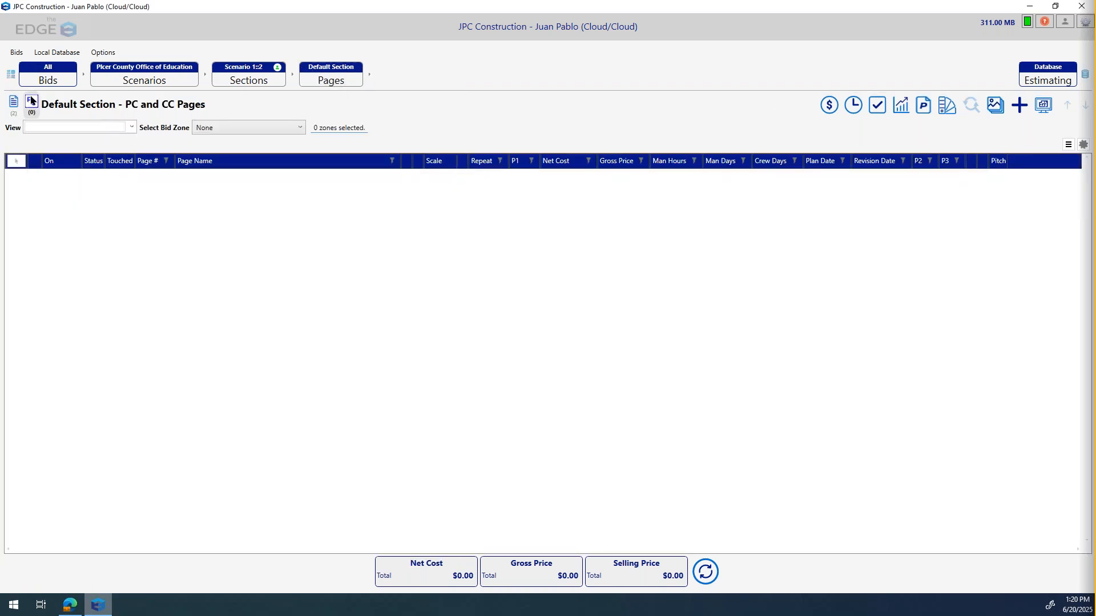
pyautogui.click(1019, 107)
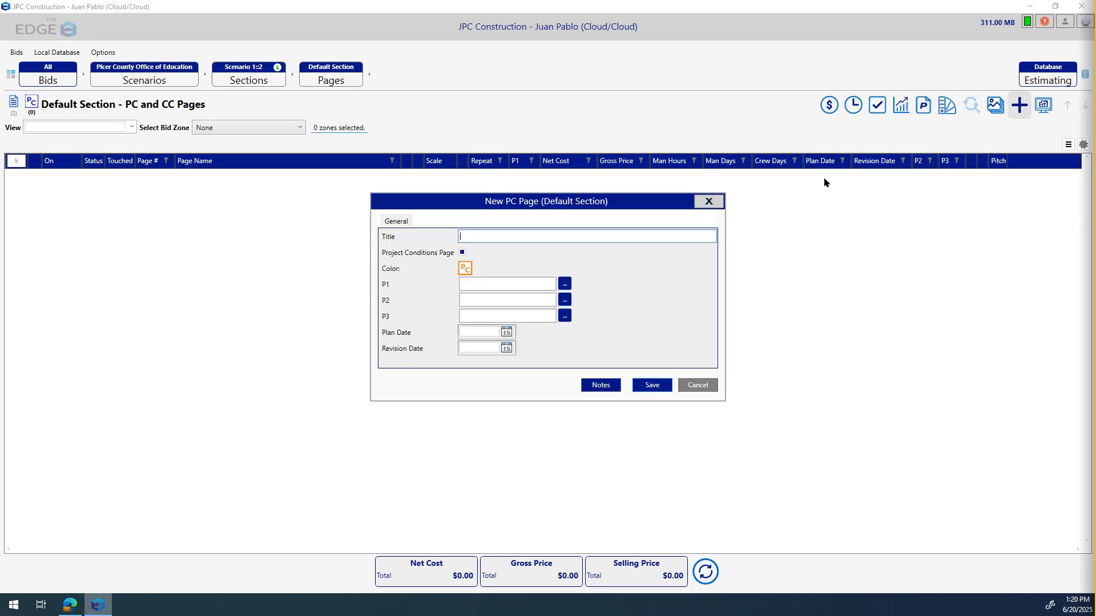
pyautogui.write('PC1')
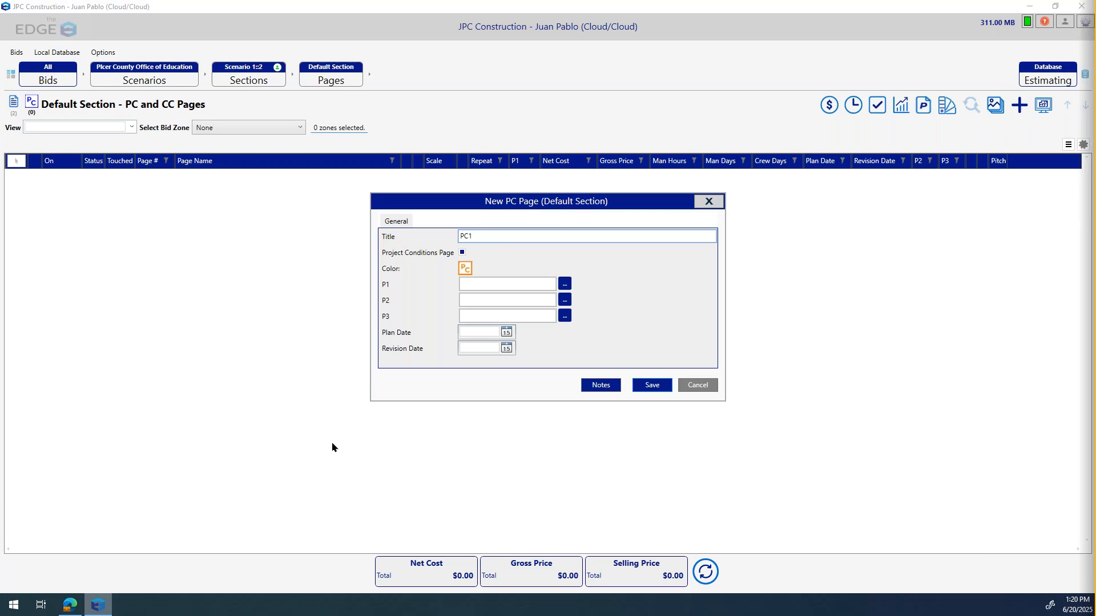
pyautogui.click(644, 385)
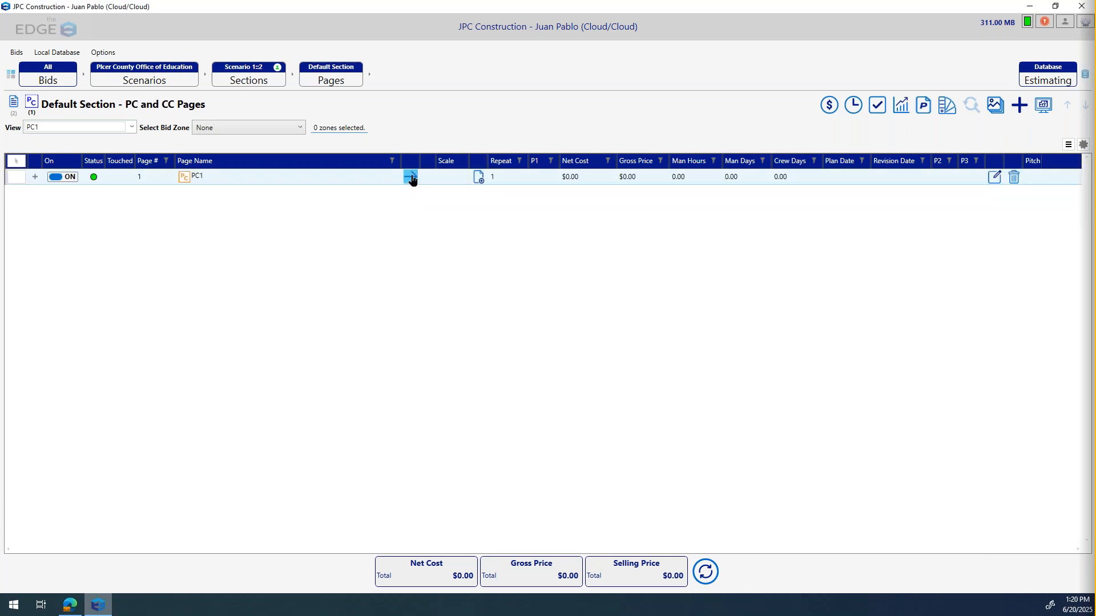
# Open the conditions of page PC1 and queue every condition from the CONDITIONS group under 0001 WEBINAR CONDITIONS for adding.
pyautogui.click(411, 177)
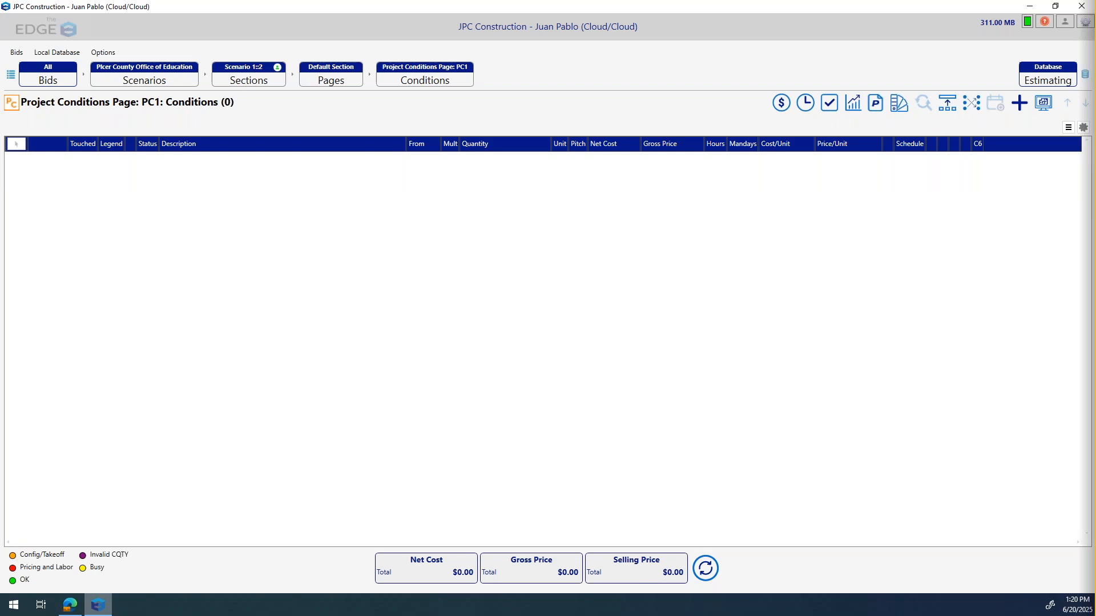
pyautogui.click(1015, 103)
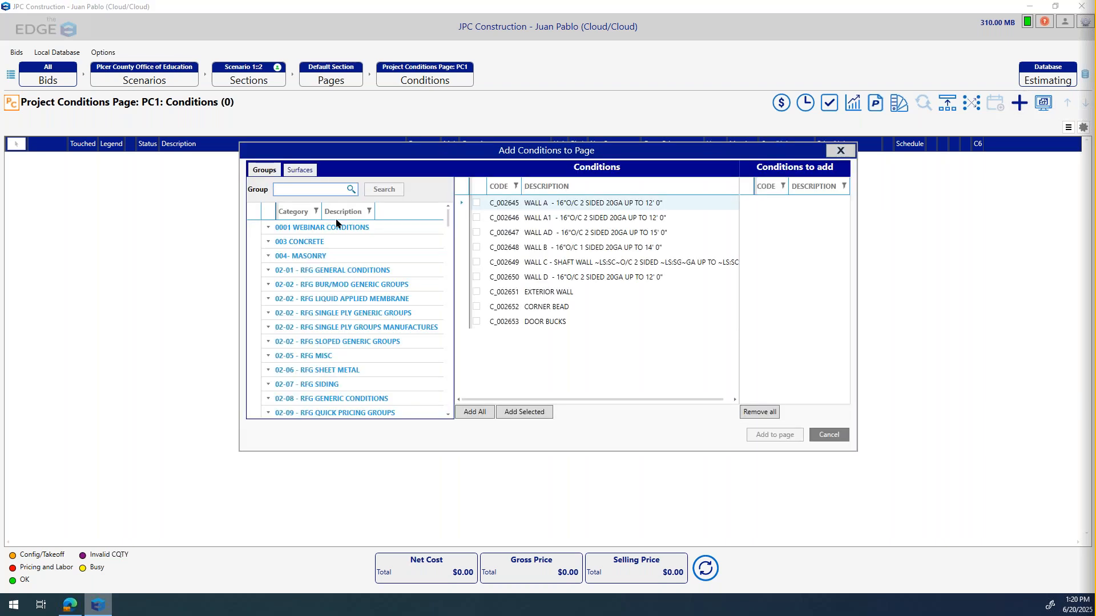
pyautogui.click(332, 227)
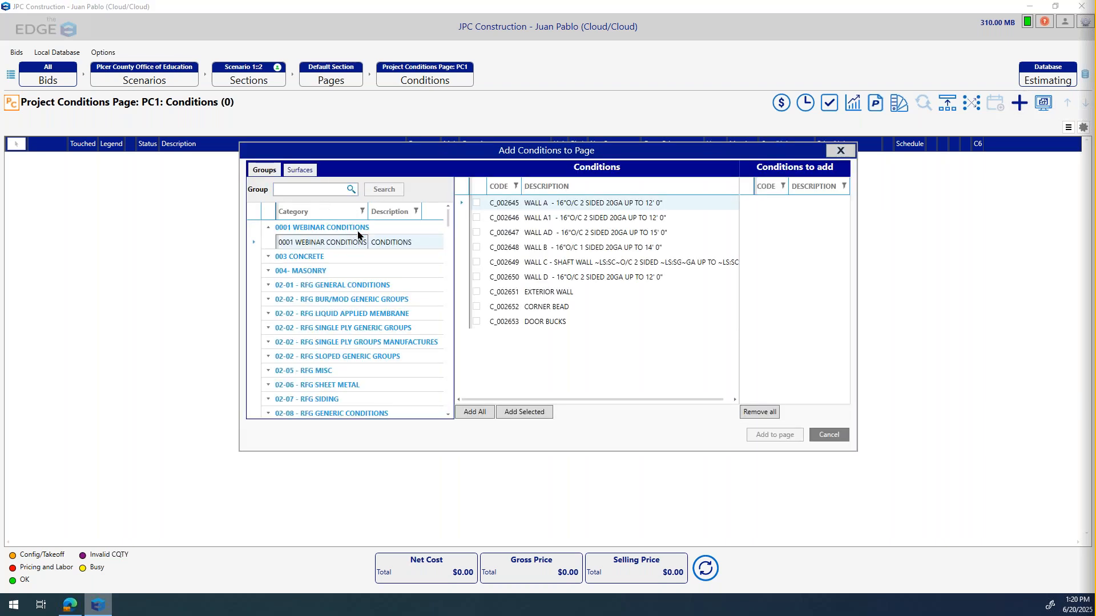
pyautogui.click(393, 244)
pyautogui.doubleClick(392, 244)
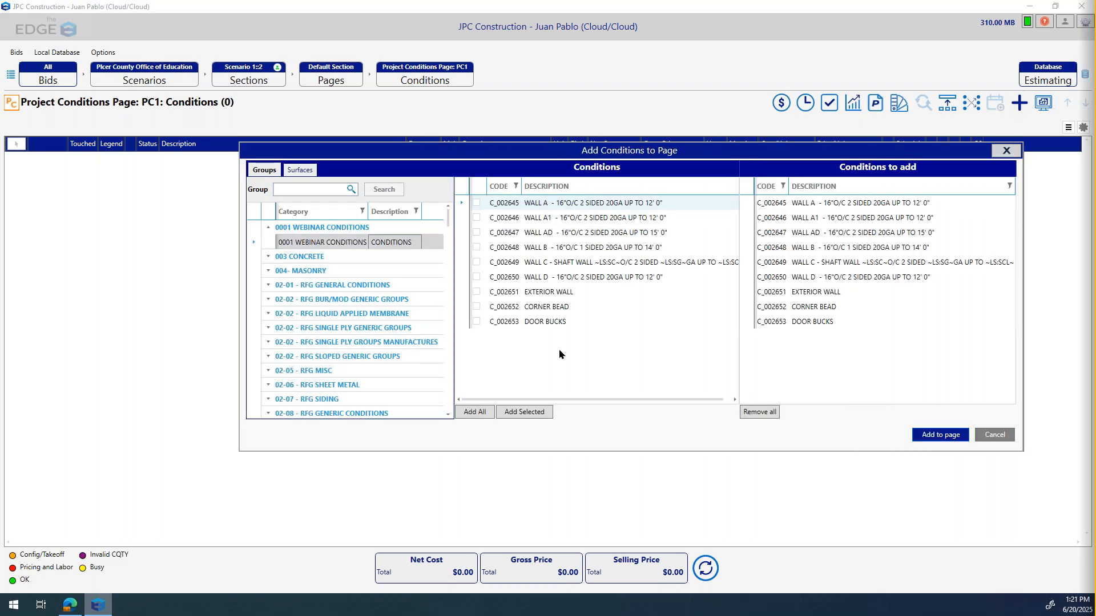
# Search the groups for "ac", pick ARM 2x2 Acoustic System (Standard) from 20-06 - AC MANUF CEILINGS, and add the queued conditions to the page.
pyautogui.click(288, 187)
pyautogui.write('ac')
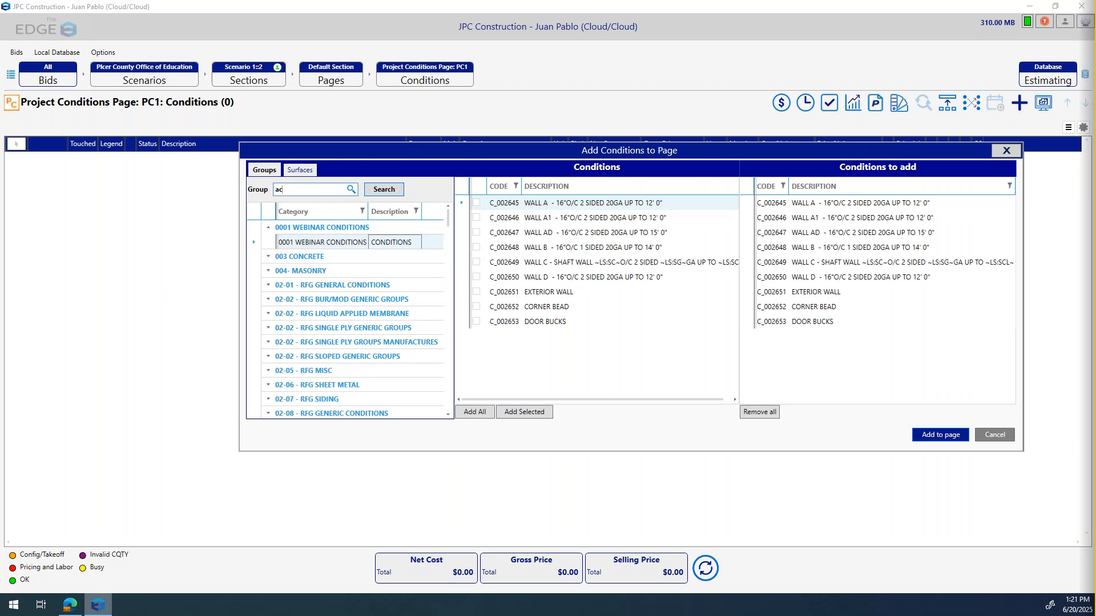
pyautogui.press('Return')
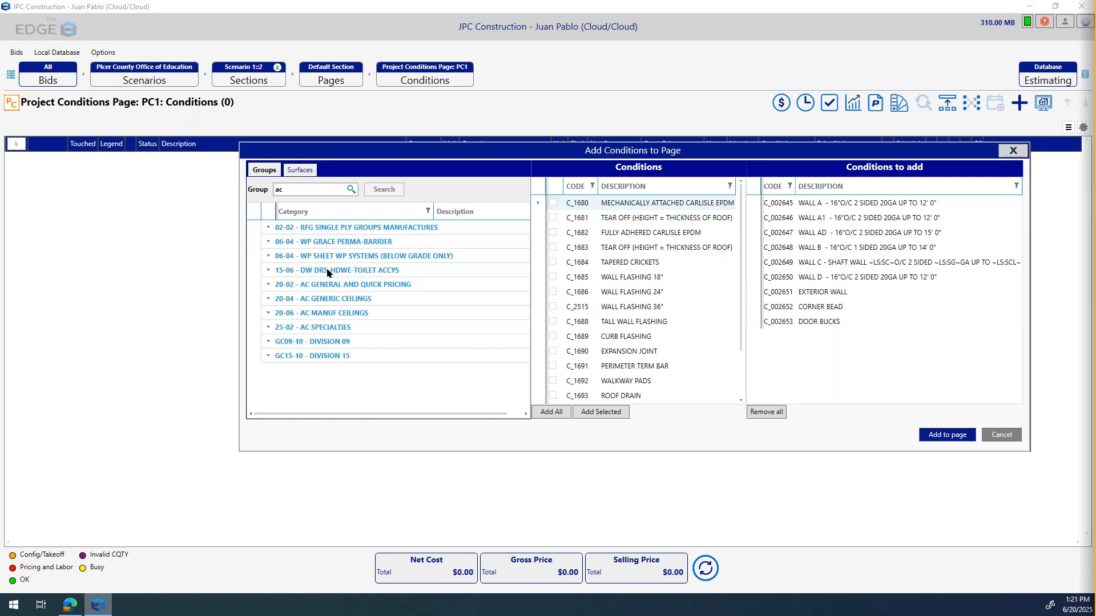
pyautogui.click(345, 299)
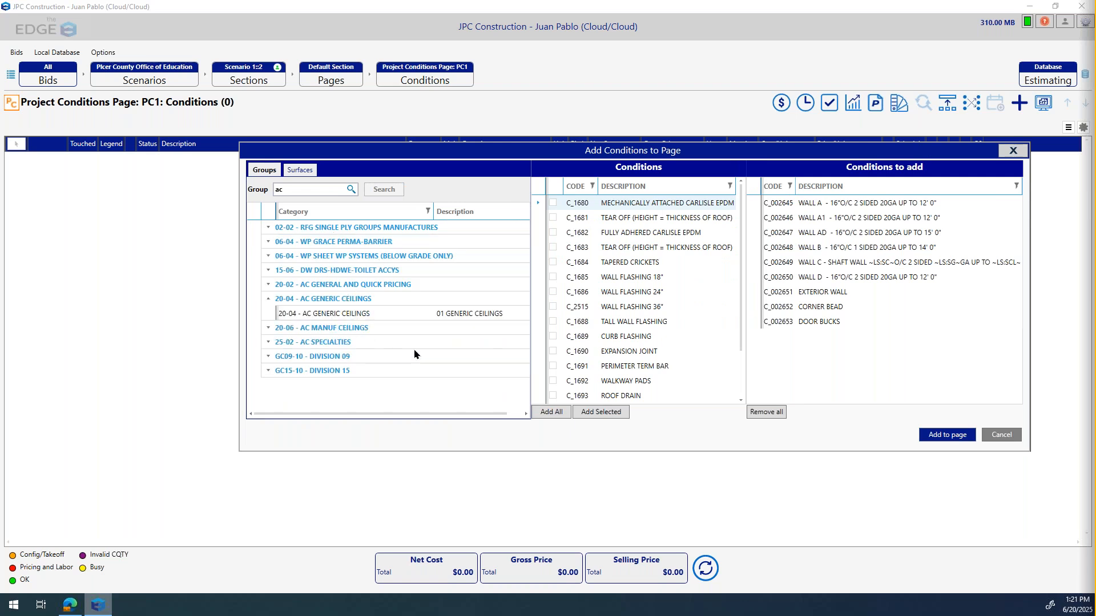
pyautogui.click(358, 328)
pyautogui.doubleClick(627, 217)
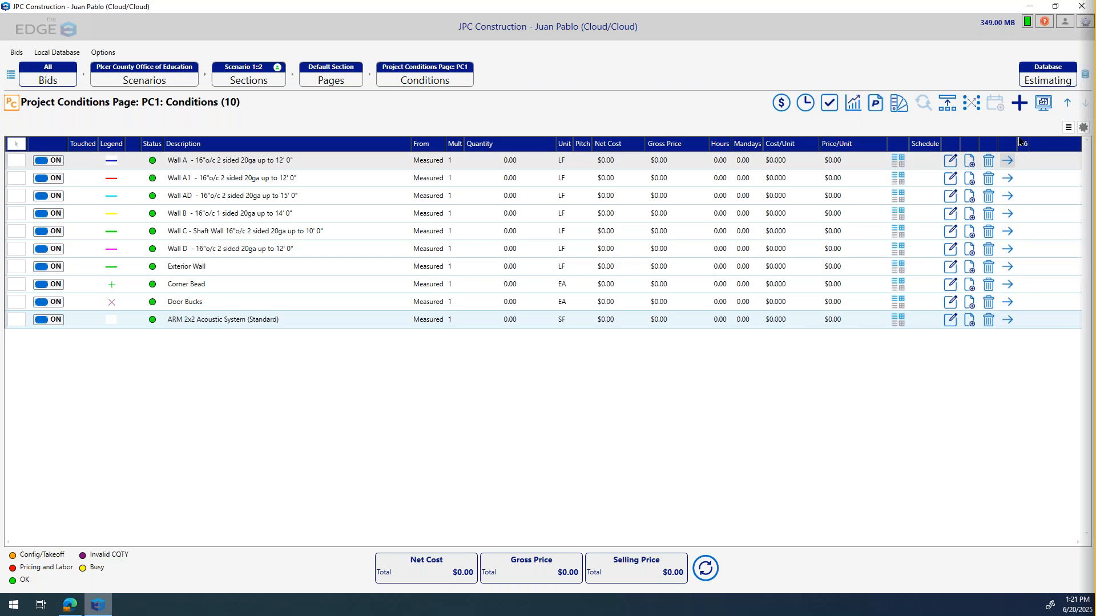
# Open the bid's takeoff view and add the Wall A condition of PC1 to the 13-Takeoff Zone 2.png page.
pyautogui.click(1044, 104)
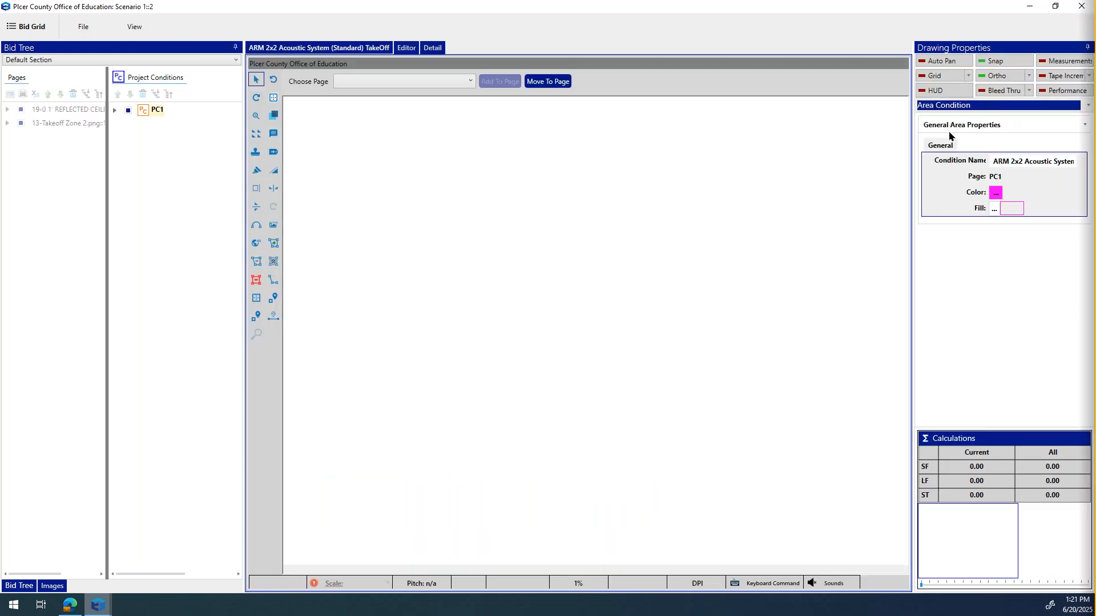
pyautogui.hotkey('alt', 'Tab')
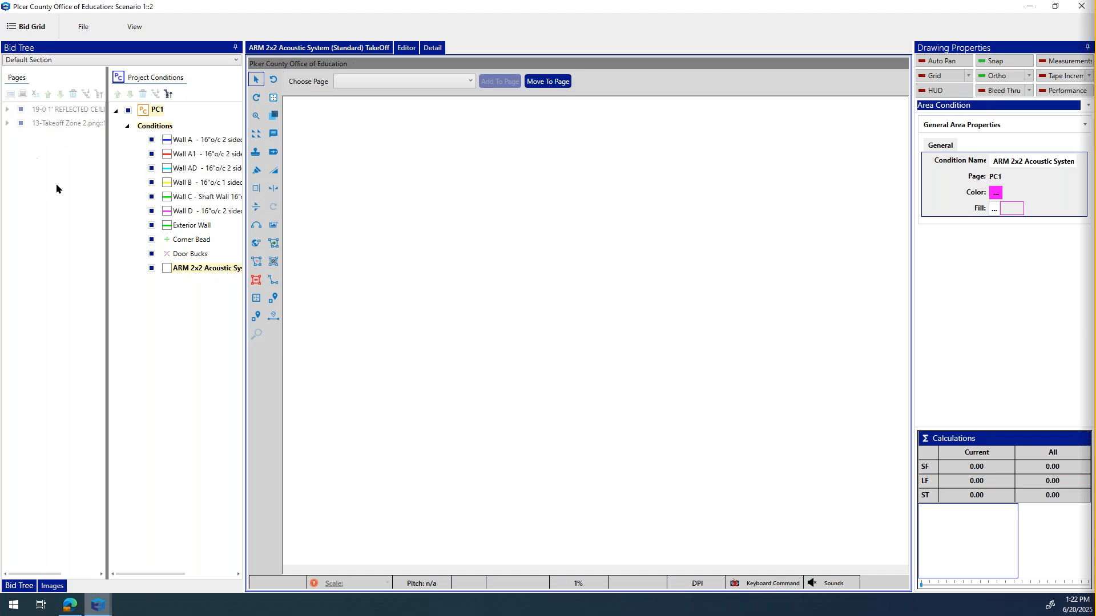
pyautogui.click(172, 142)
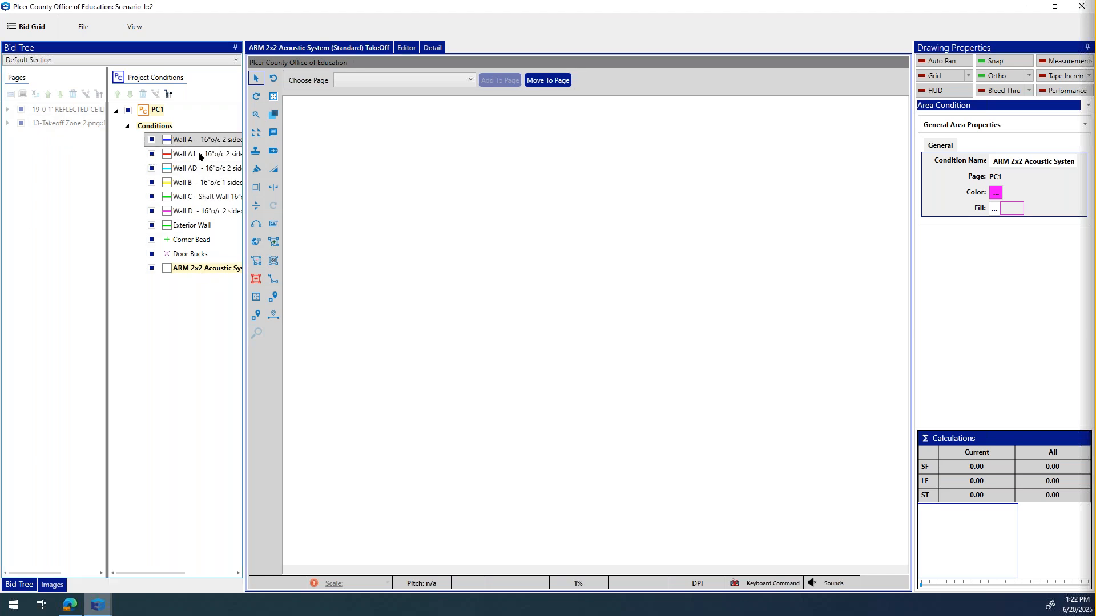
pyautogui.click(405, 83)
pyautogui.click(474, 136)
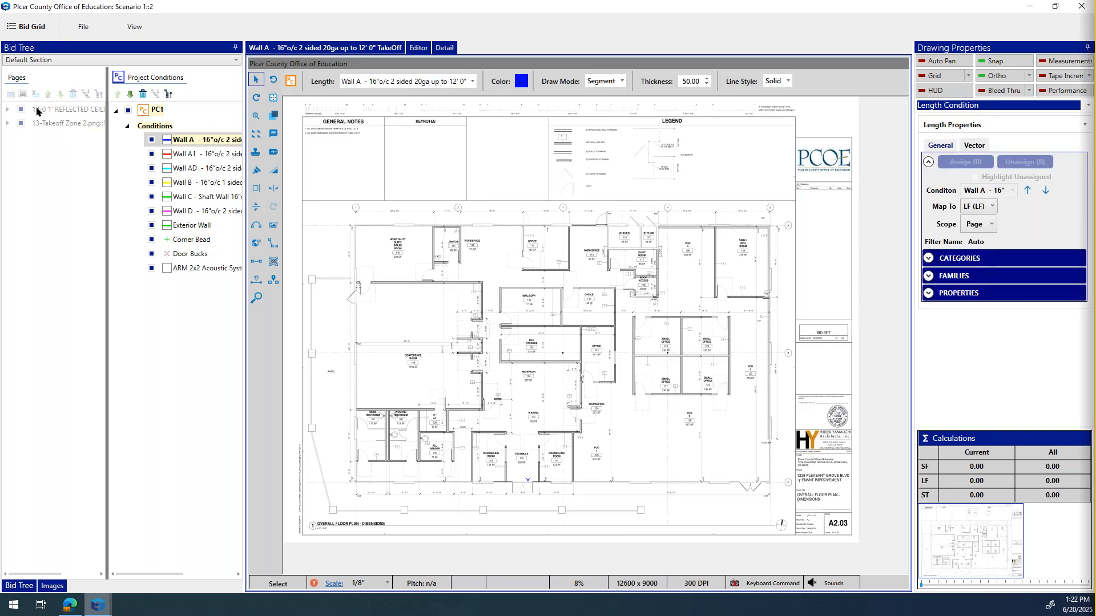
pyautogui.doubleClick(230, 141)
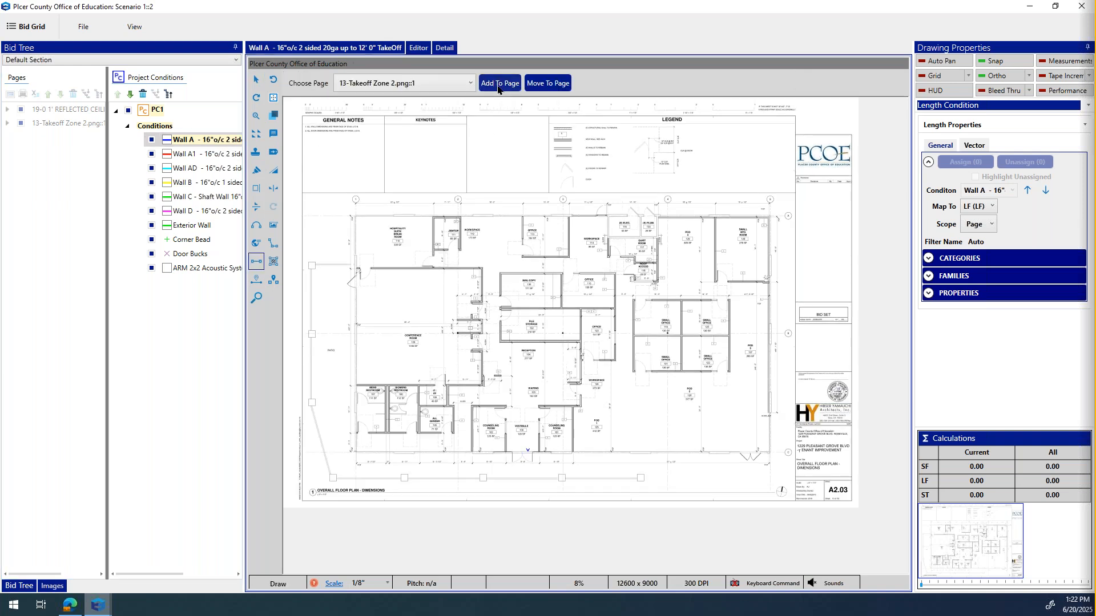
pyautogui.click(500, 83)
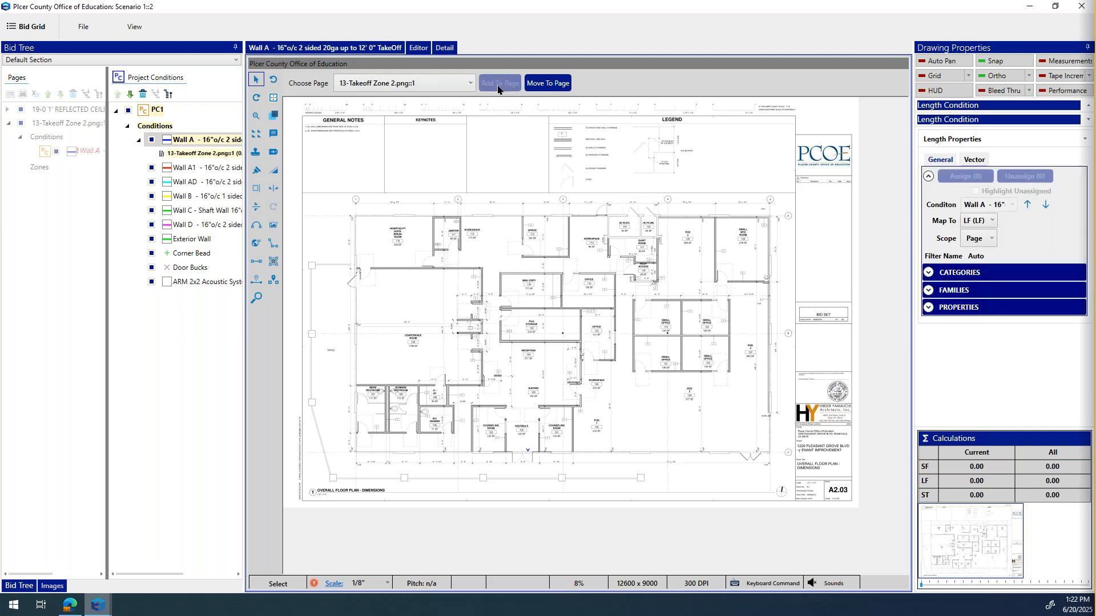
# Add the Wall A1, Wall AD, Wall B, Wall C and Wall D conditions to the 13-Takeoff Zone 2.png page.
pyautogui.press('n')
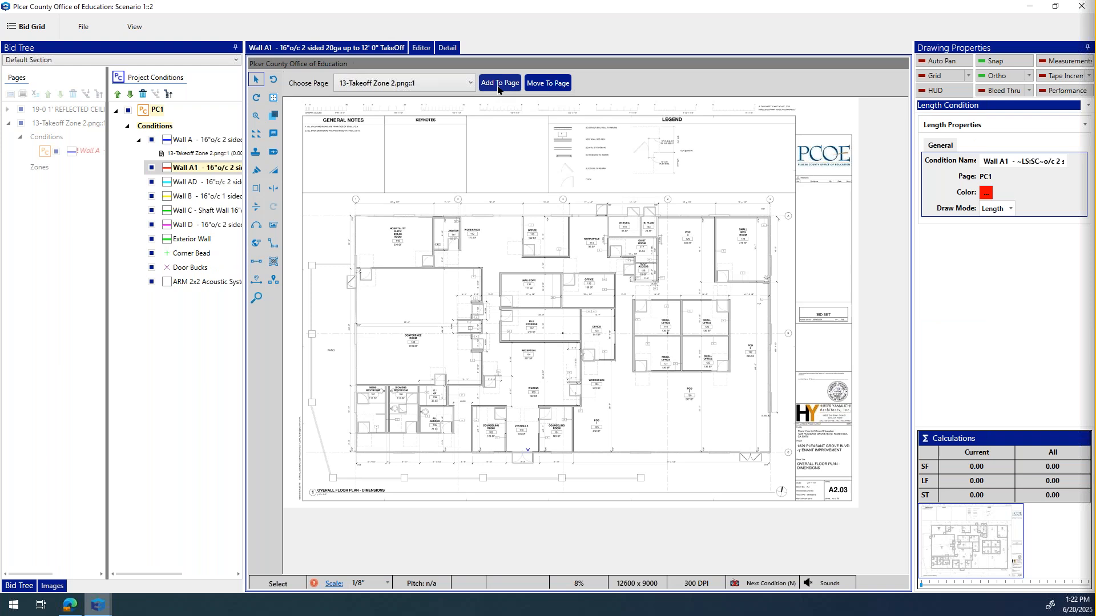
pyautogui.click(498, 85)
pyautogui.press('n')
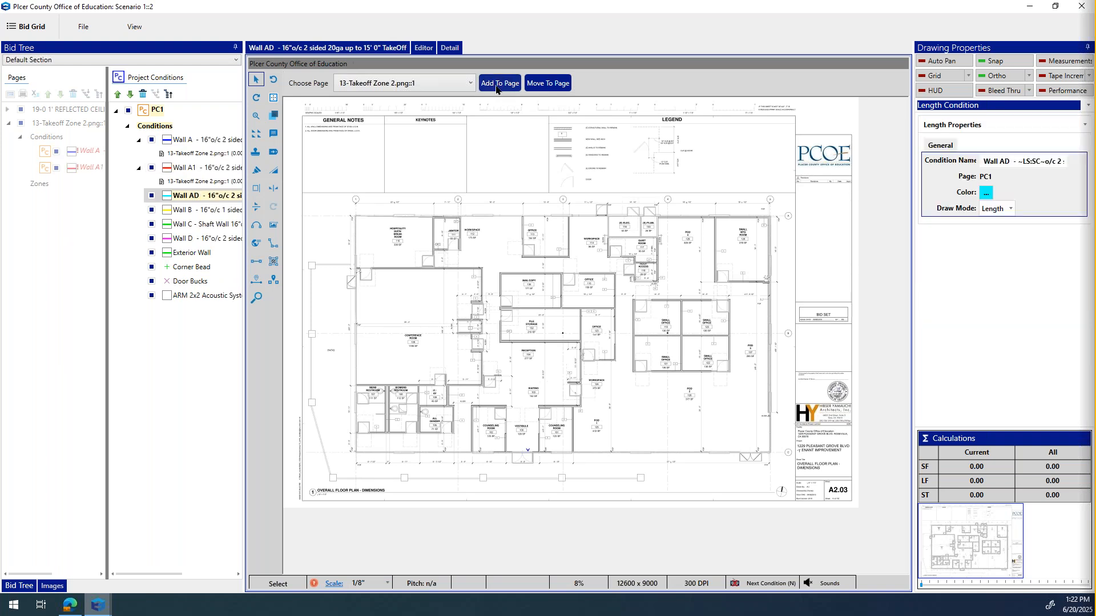
pyautogui.click(497, 86)
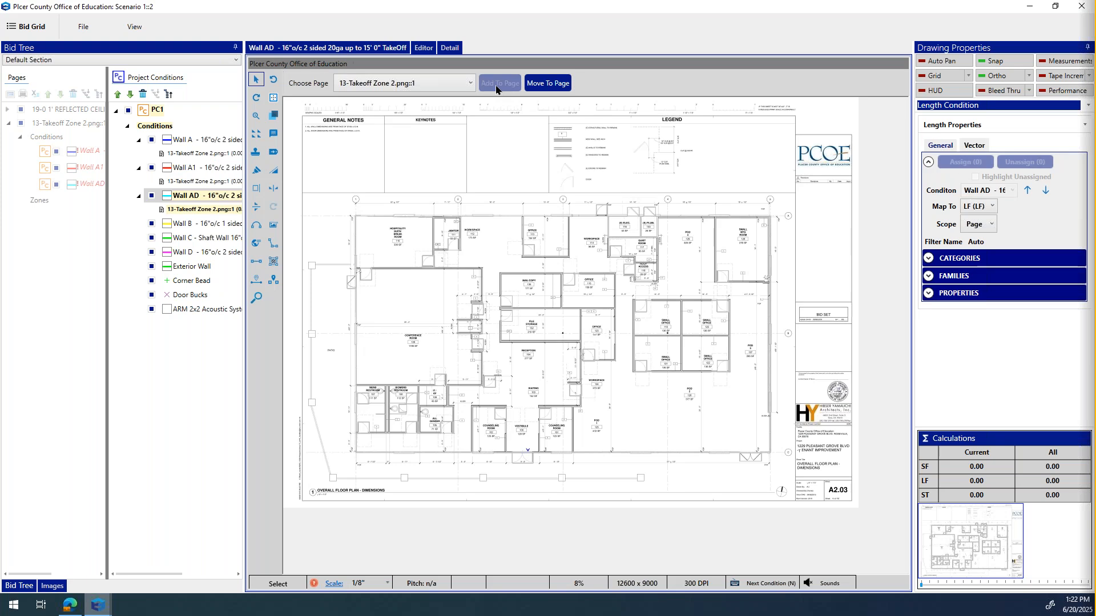
pyautogui.press('n')
pyautogui.click(496, 85)
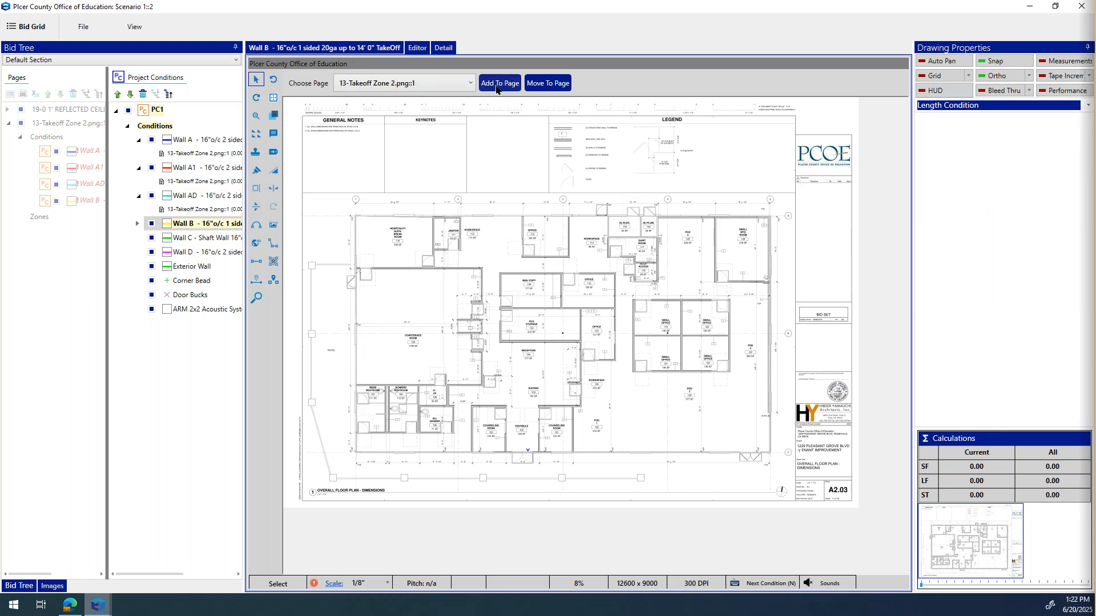
pyautogui.press('n')
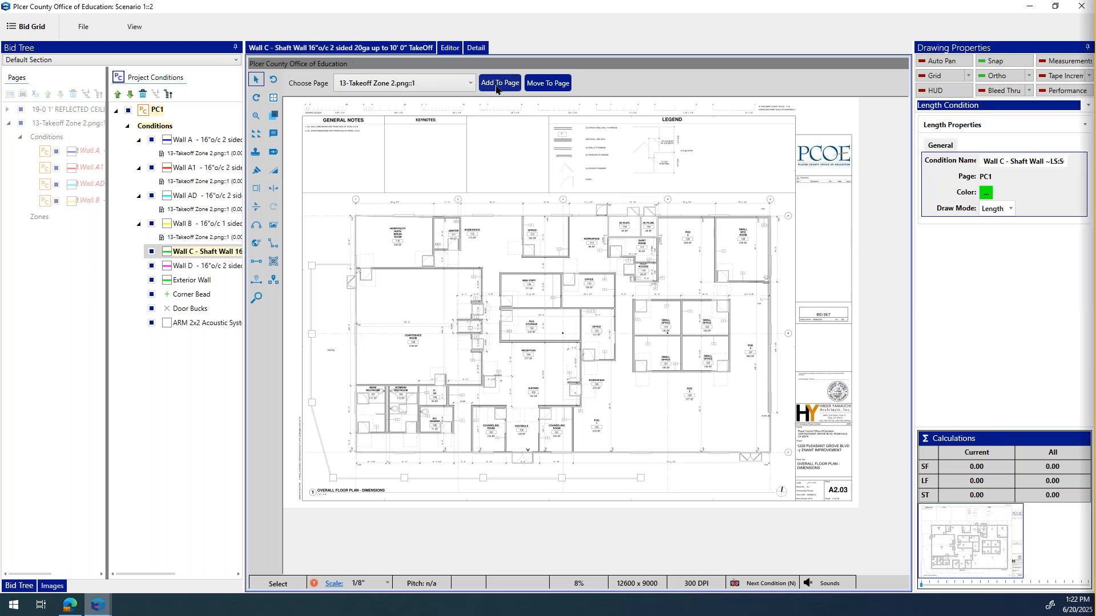
pyautogui.click(497, 86)
pyautogui.press('n')
pyautogui.click(497, 85)
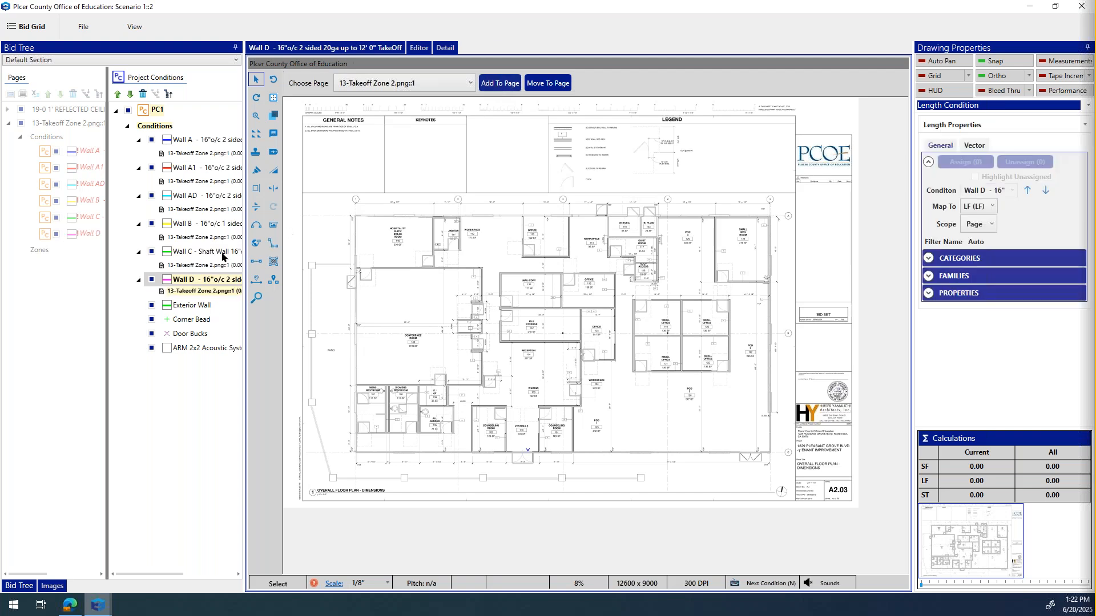
# Add the ARM 2x2 Acoustic System (Standard) condition to the 19-0 1' REFLECTED CEILING PLAN page.
pyautogui.click(194, 351)
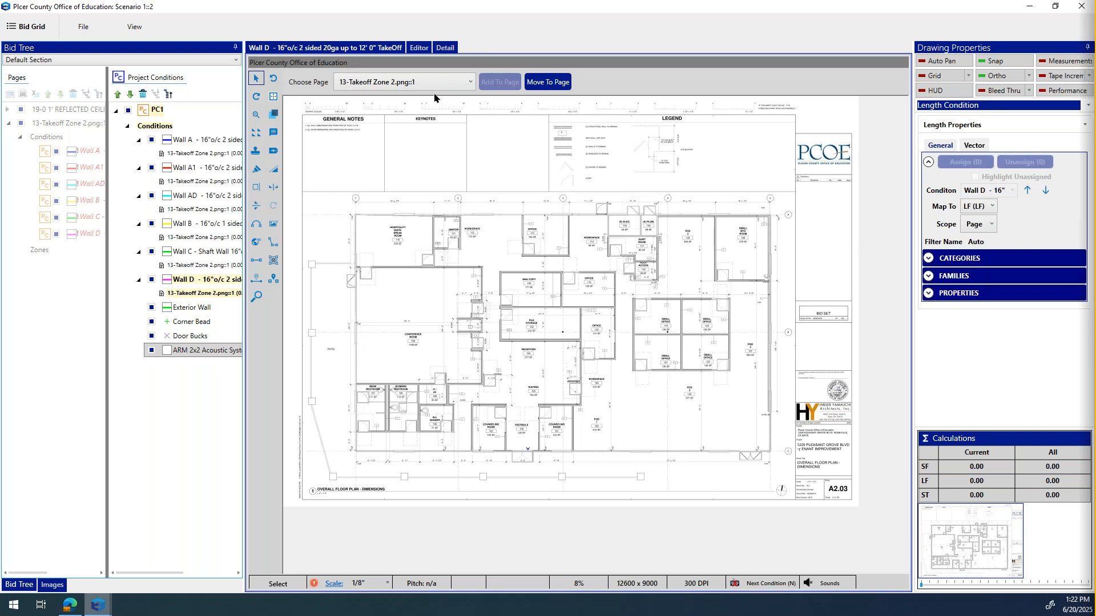
pyautogui.click(456, 85)
pyautogui.click(498, 86)
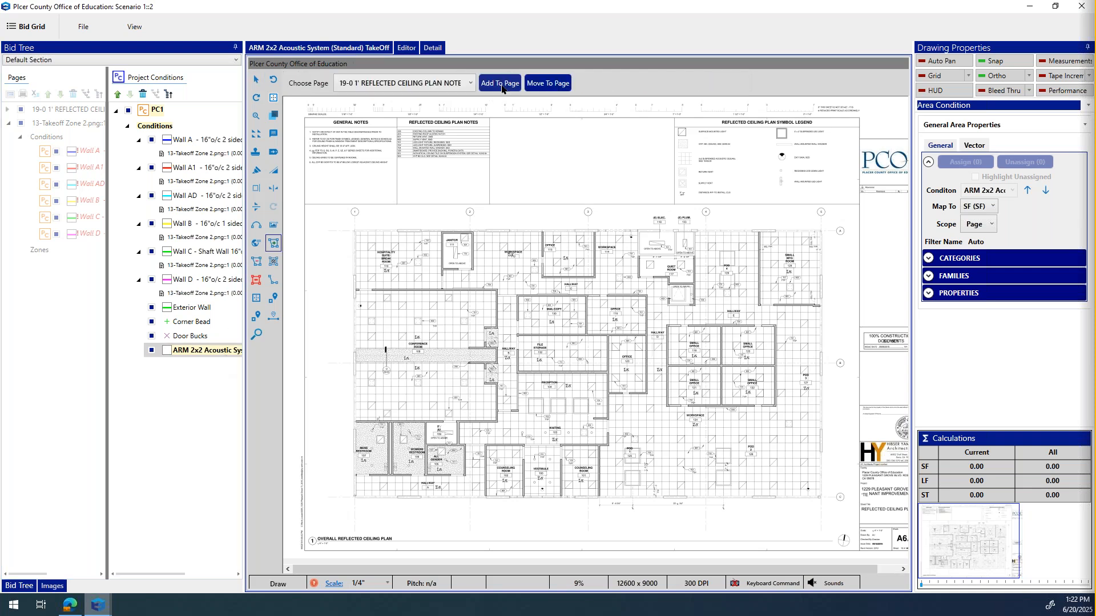
pyautogui.click(500, 83)
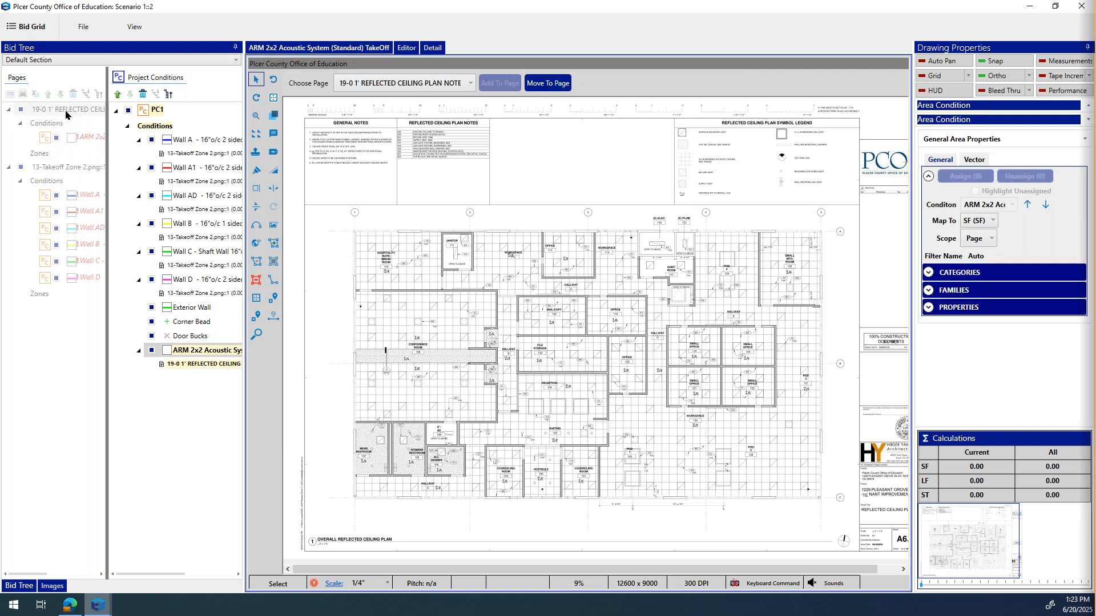
# On the 13-Takeoff Zone 2.png page, filter the walls by family type A and assign the filtered shapes to the Wall A condition.
pyautogui.doubleClick(66, 110)
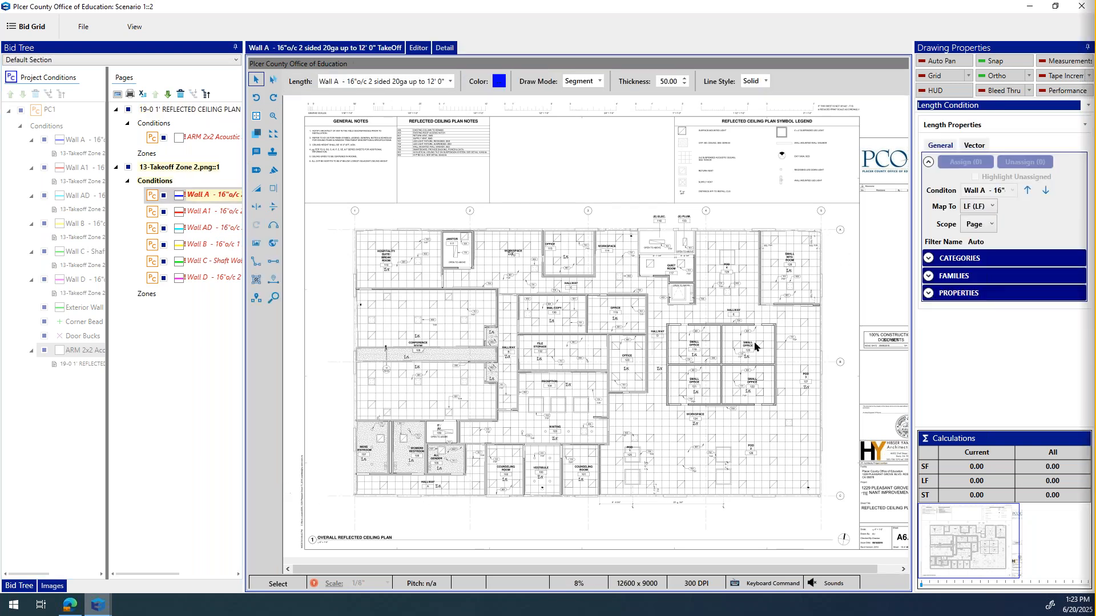
pyautogui.click(930, 278)
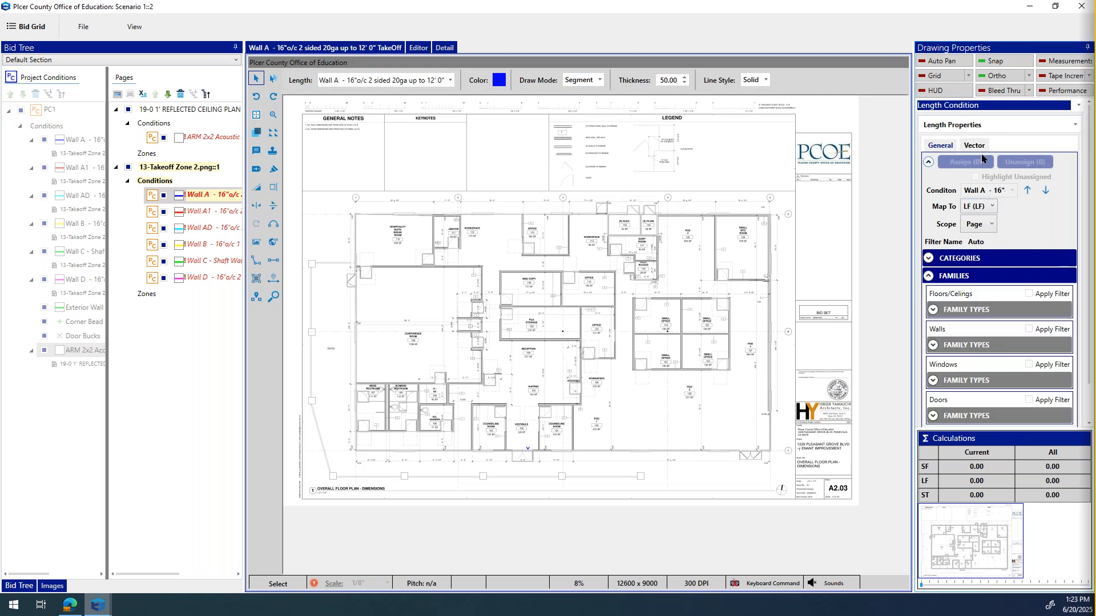
pyautogui.click(929, 276)
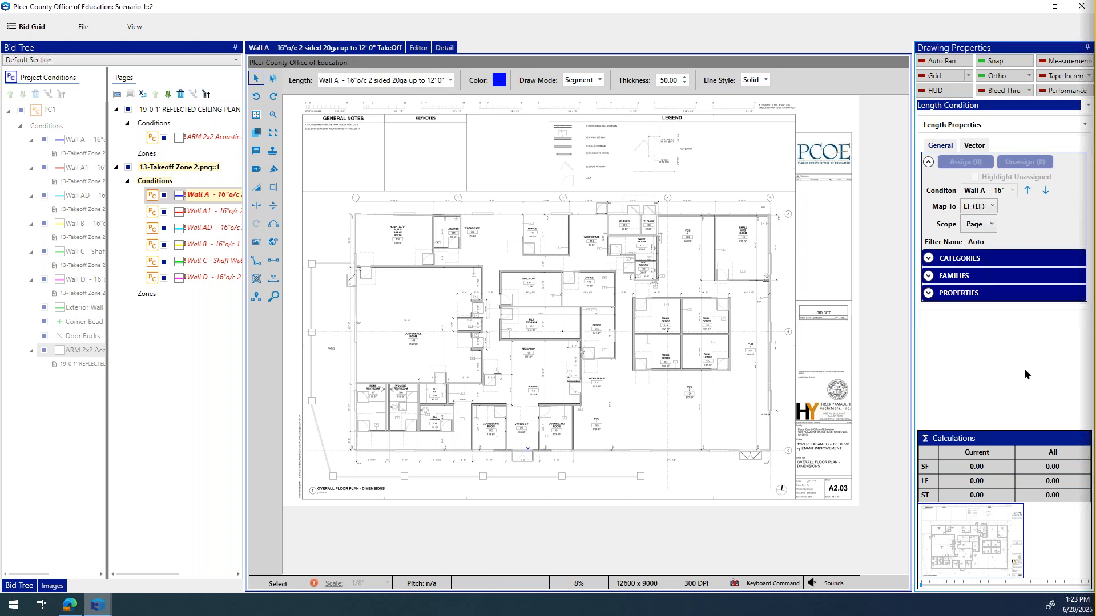
pyautogui.click(928, 275)
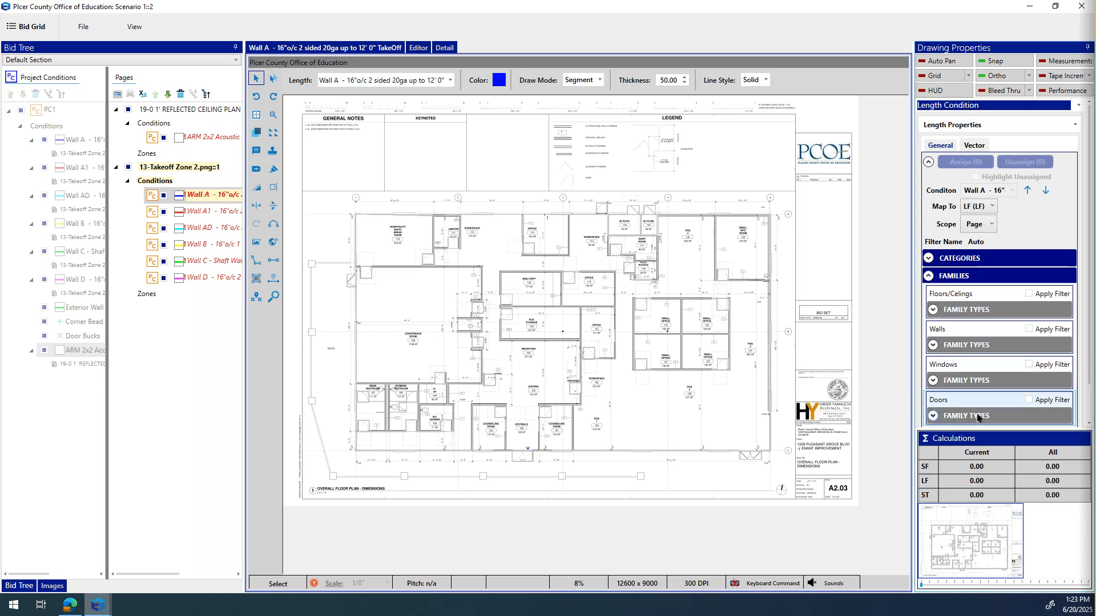
pyautogui.click(933, 345)
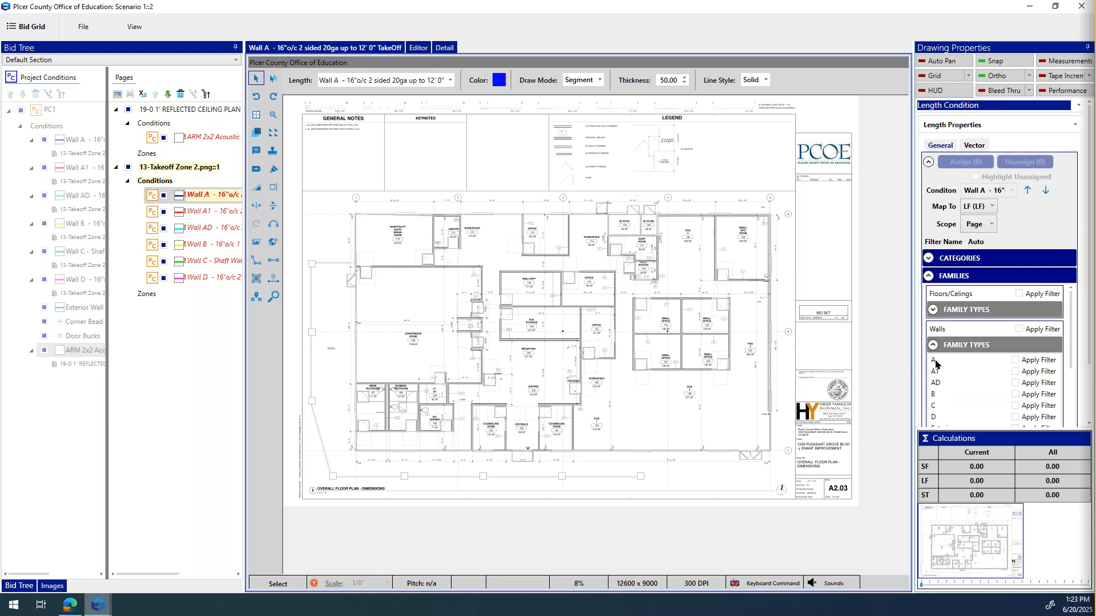
pyautogui.click(1011, 364)
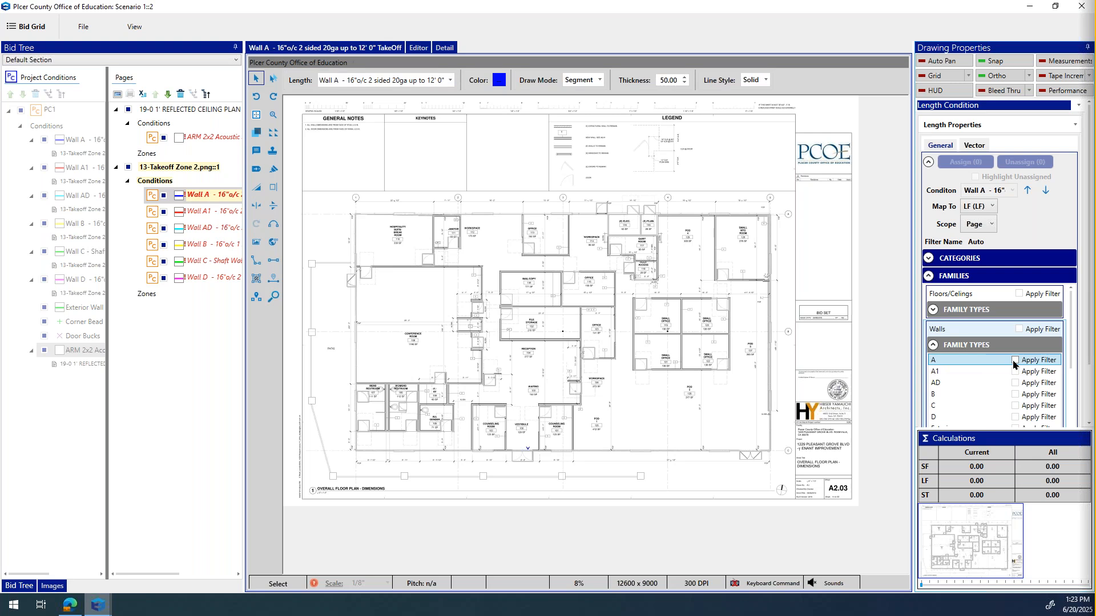
pyautogui.click(1015, 361)
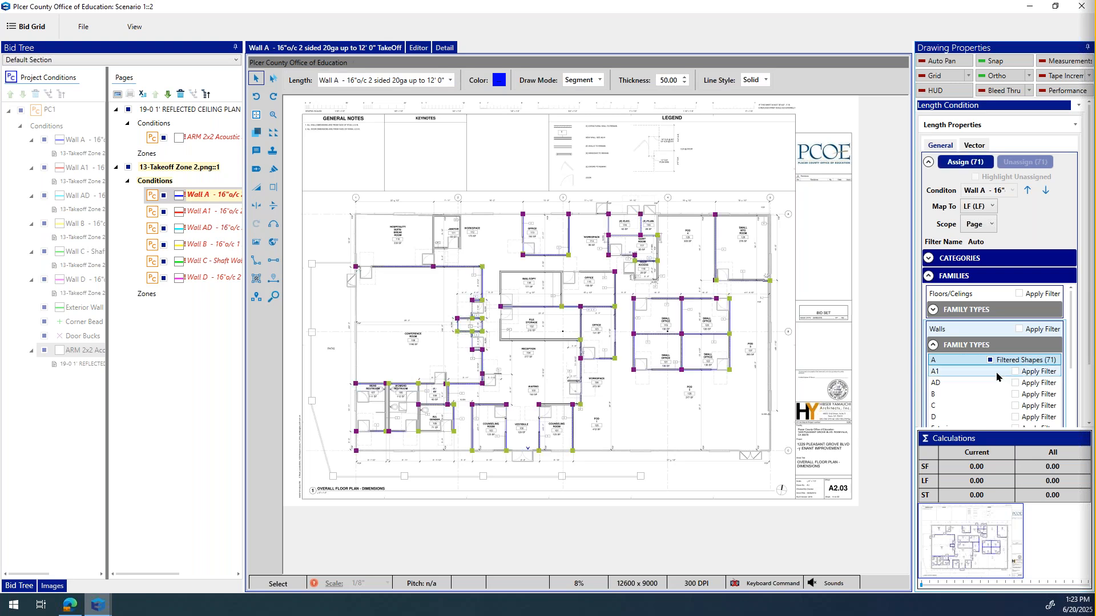
pyautogui.click(962, 163)
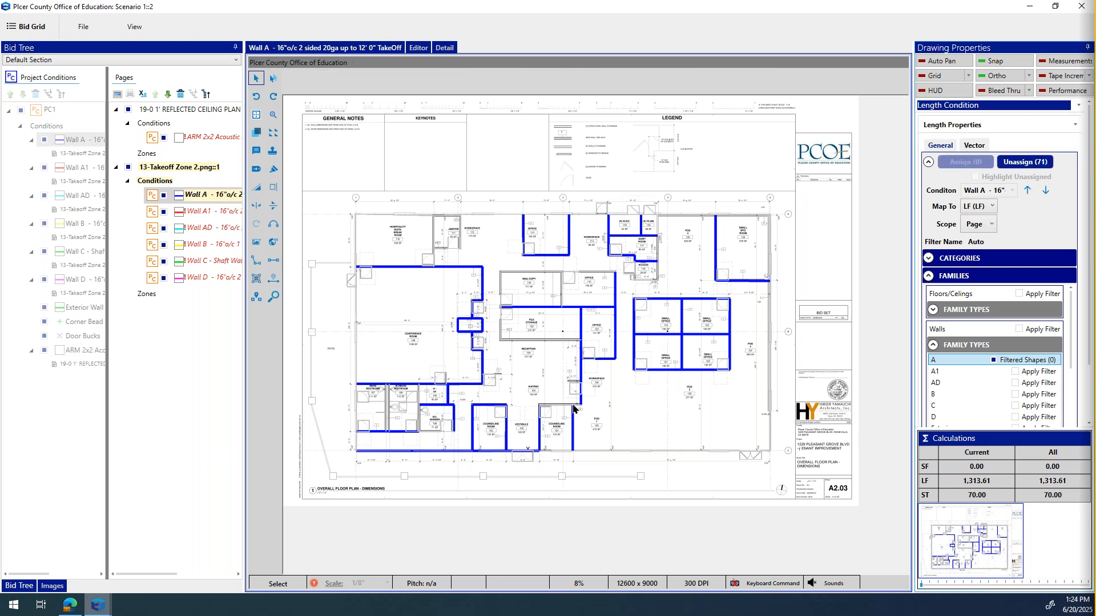
# Activate the Wall A1 condition, filter the walls by family type A1 and assign the filtered shapes to it.
pyautogui.click(189, 213)
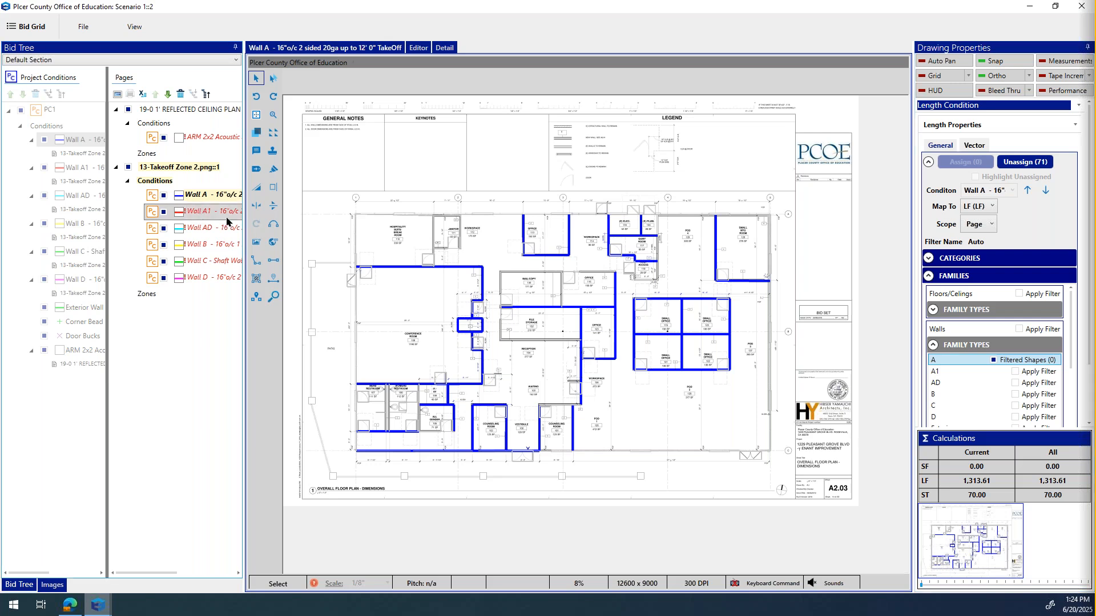
pyautogui.click(945, 277)
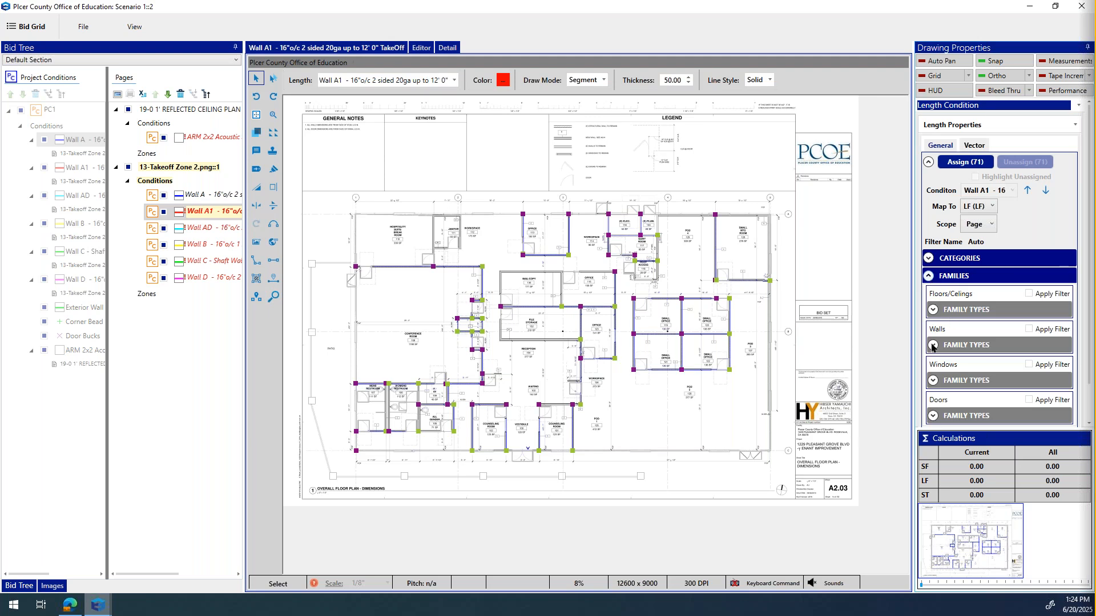
pyautogui.click(934, 346)
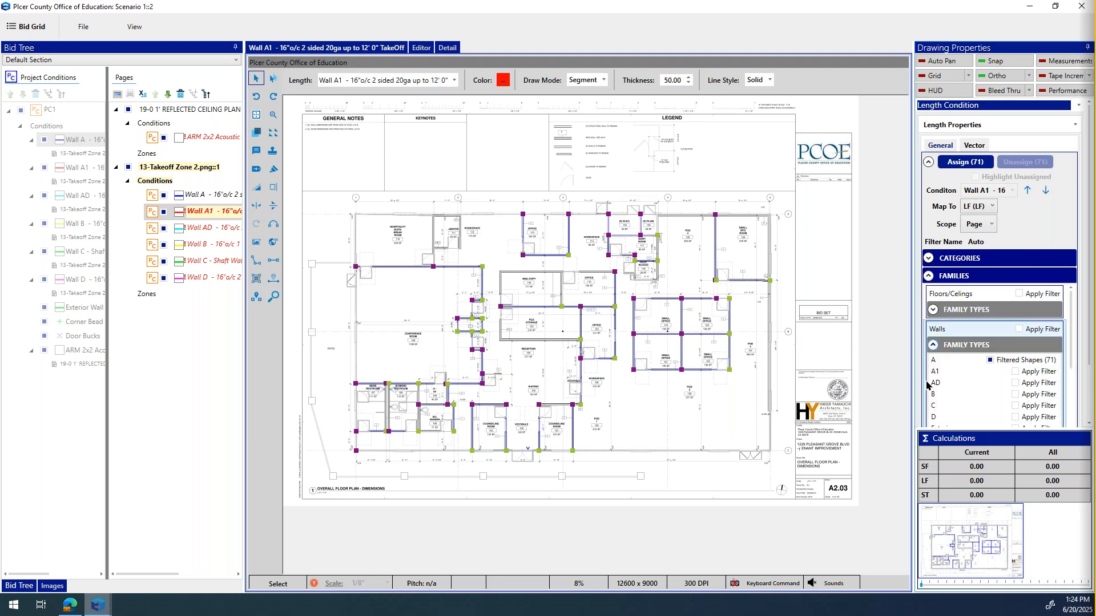
pyautogui.click(1014, 372)
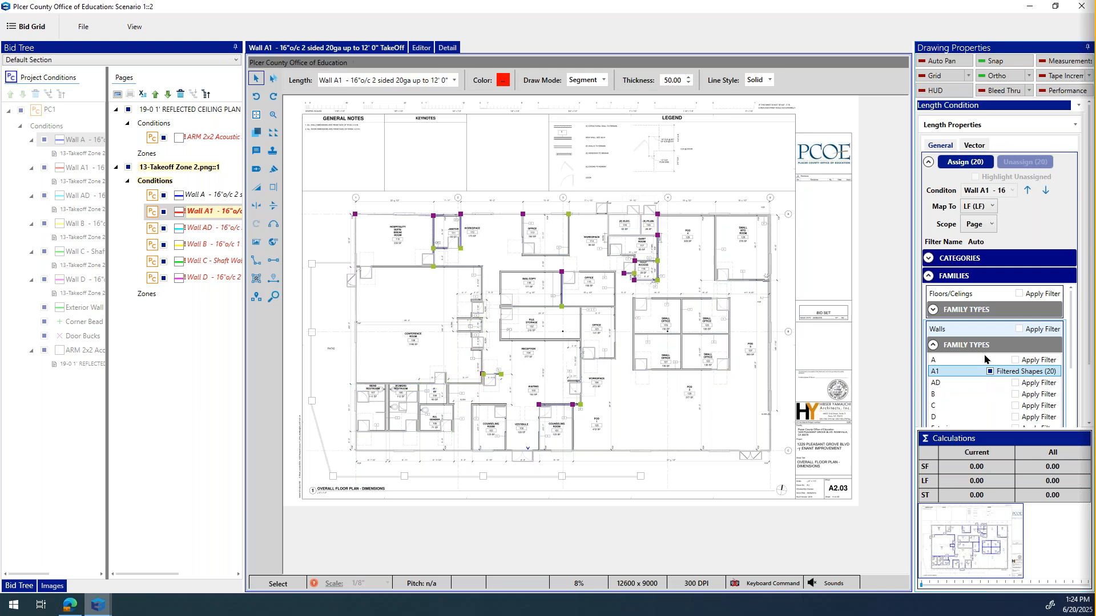
pyautogui.click(962, 165)
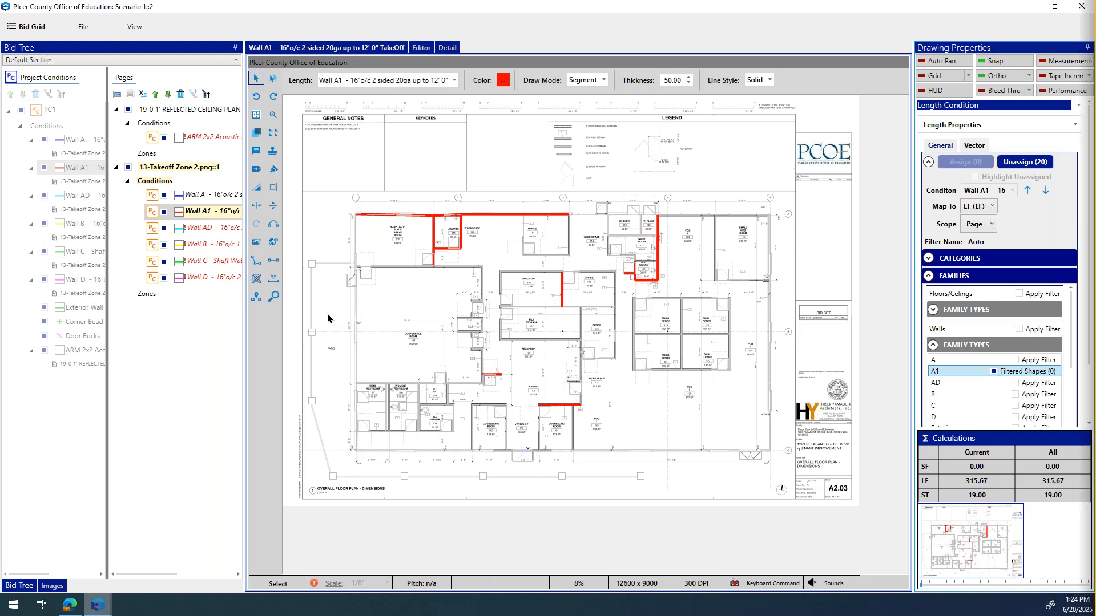
# Activate the Wall AD condition, filter the walls by family type AD and assign the filtered shapes to it with Page scope.
pyautogui.click(226, 230)
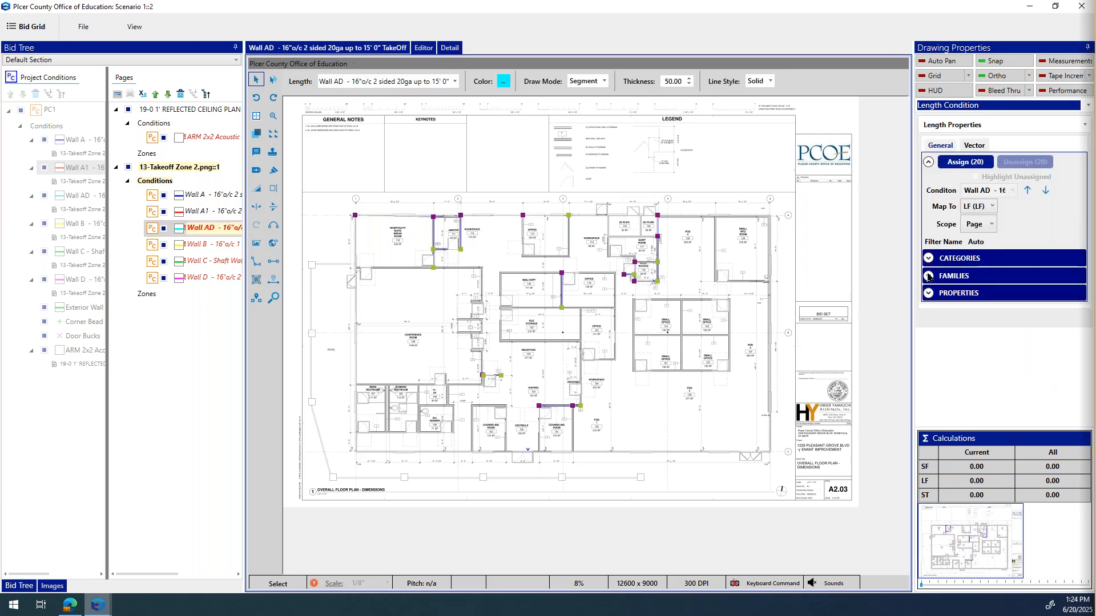
pyautogui.click(929, 276)
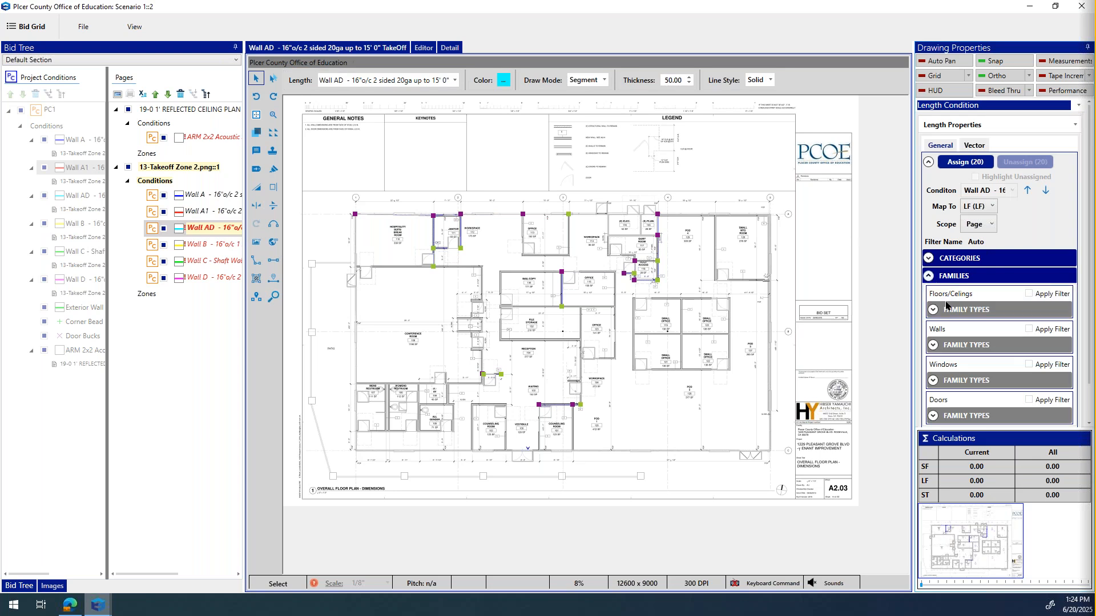
pyautogui.click(932, 345)
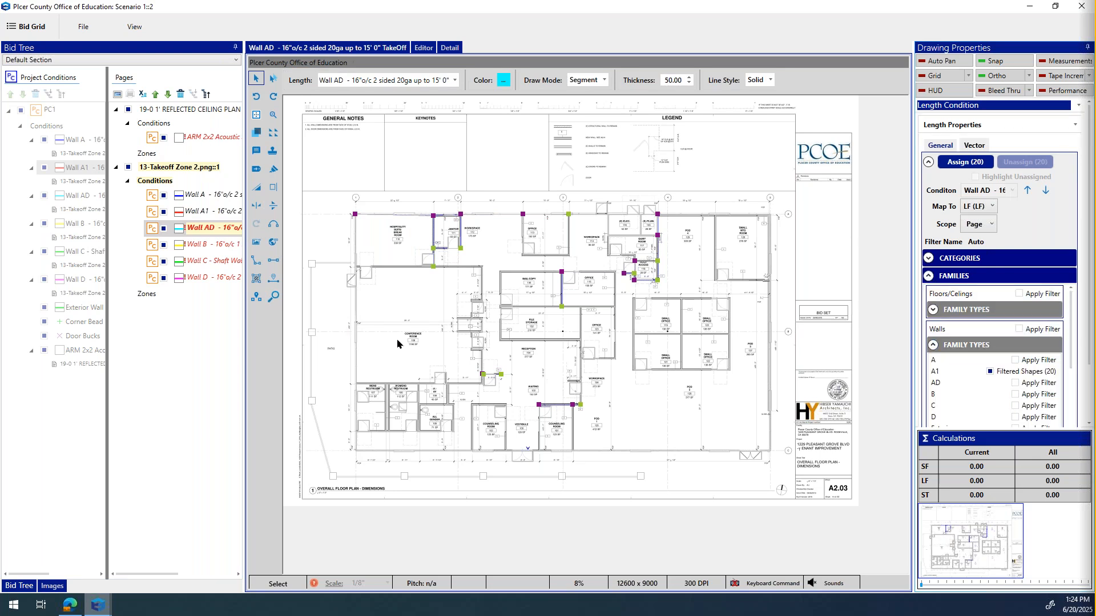
pyautogui.click(1015, 383)
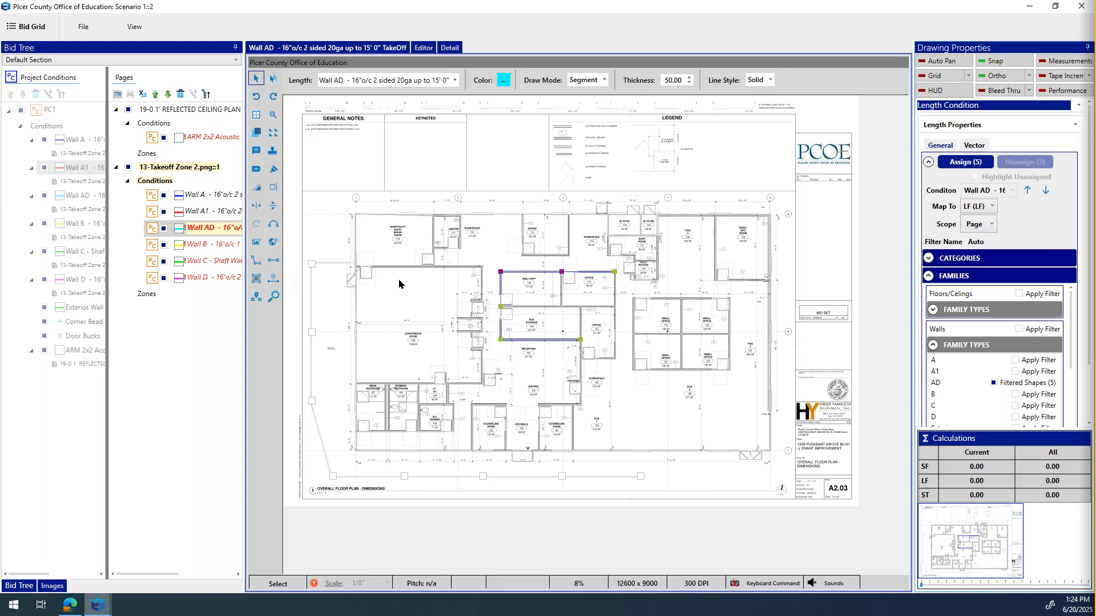
pyautogui.click(989, 226)
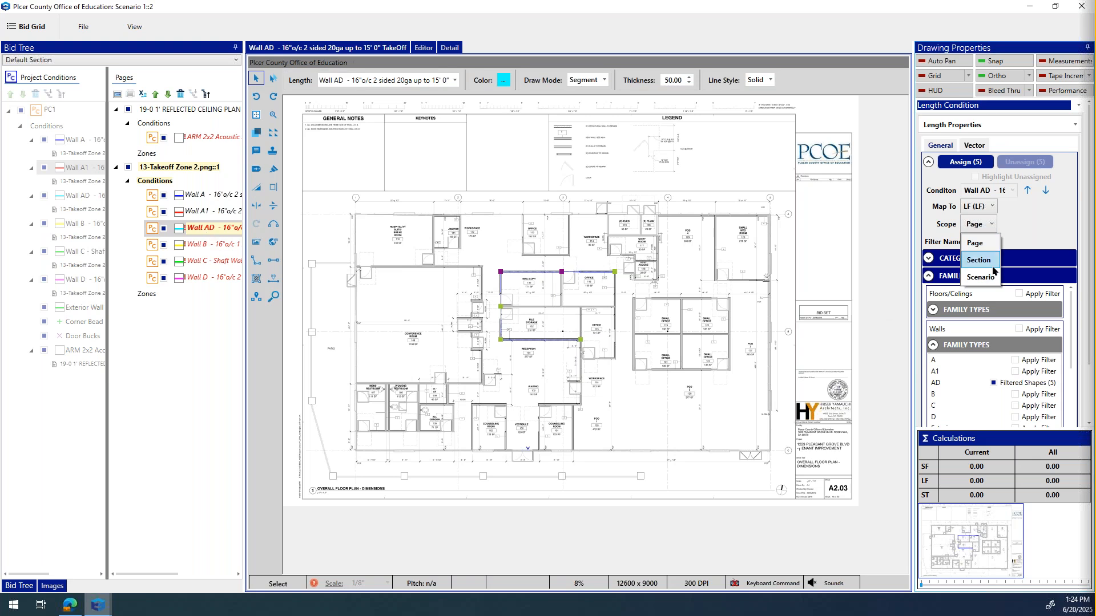
pyautogui.click(1031, 239)
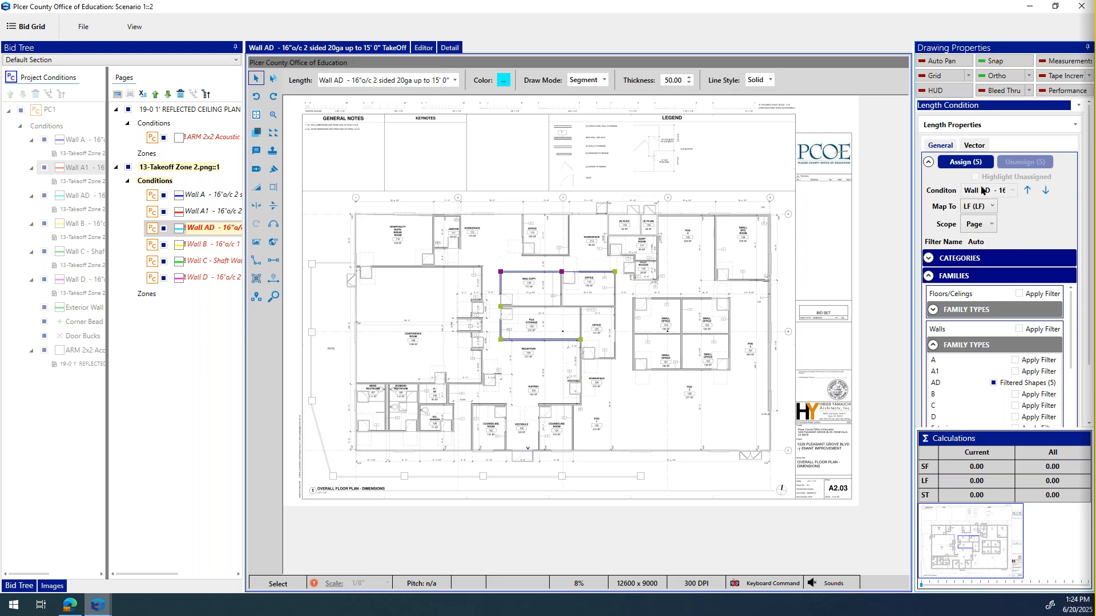
pyautogui.click(962, 162)
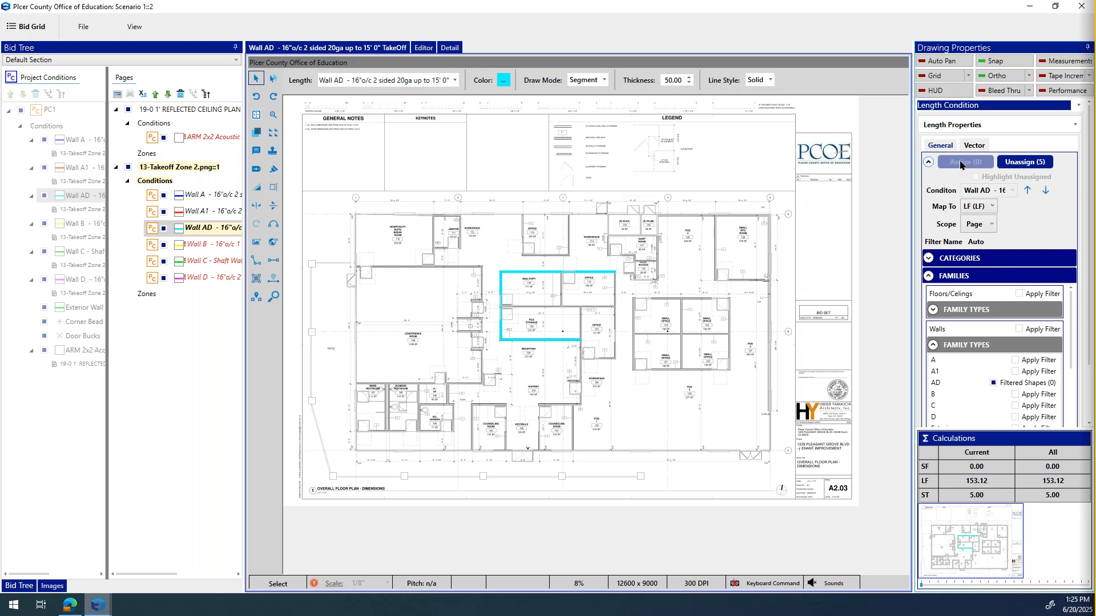
# Review the Page, Section and Scenario scope options for the Wall AD assignment, keeping the scope at Page.
pyautogui.click(976, 224)
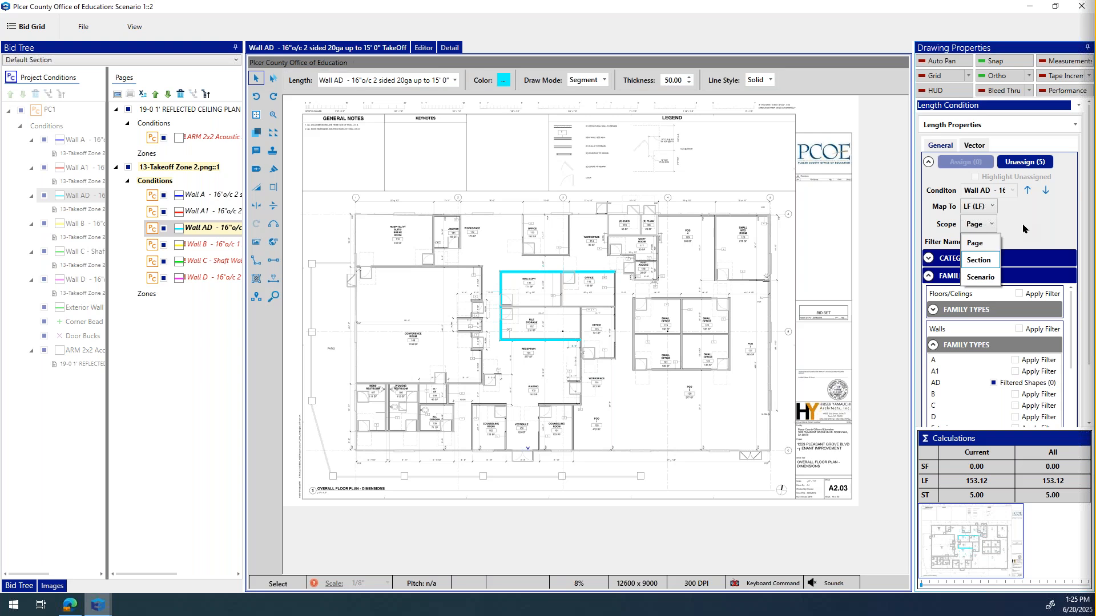
pyautogui.click(976, 242)
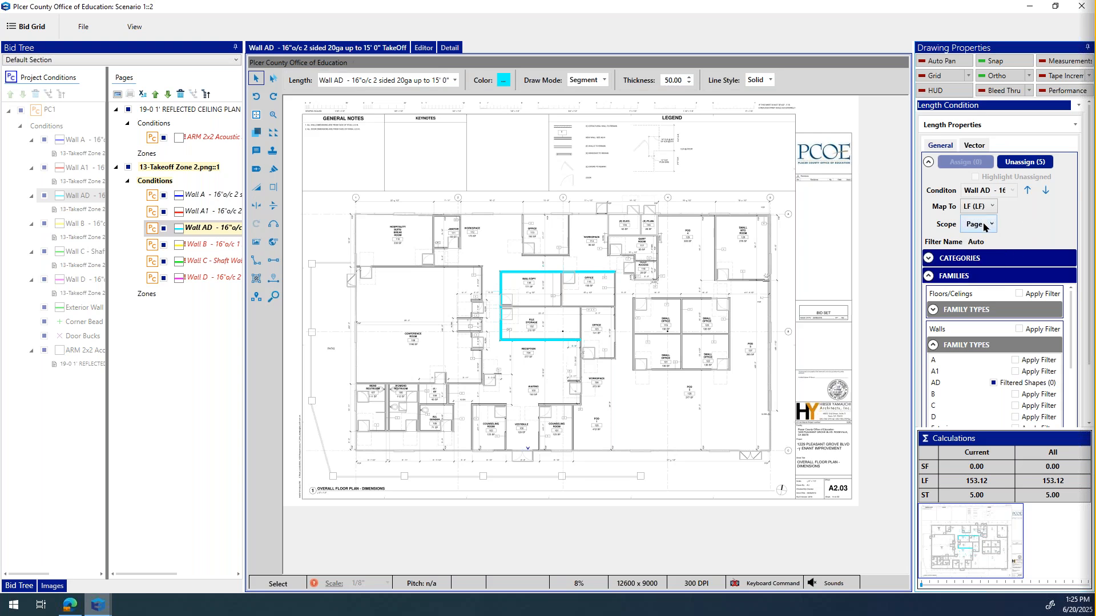
pyautogui.click(986, 225)
pyautogui.click(1016, 225)
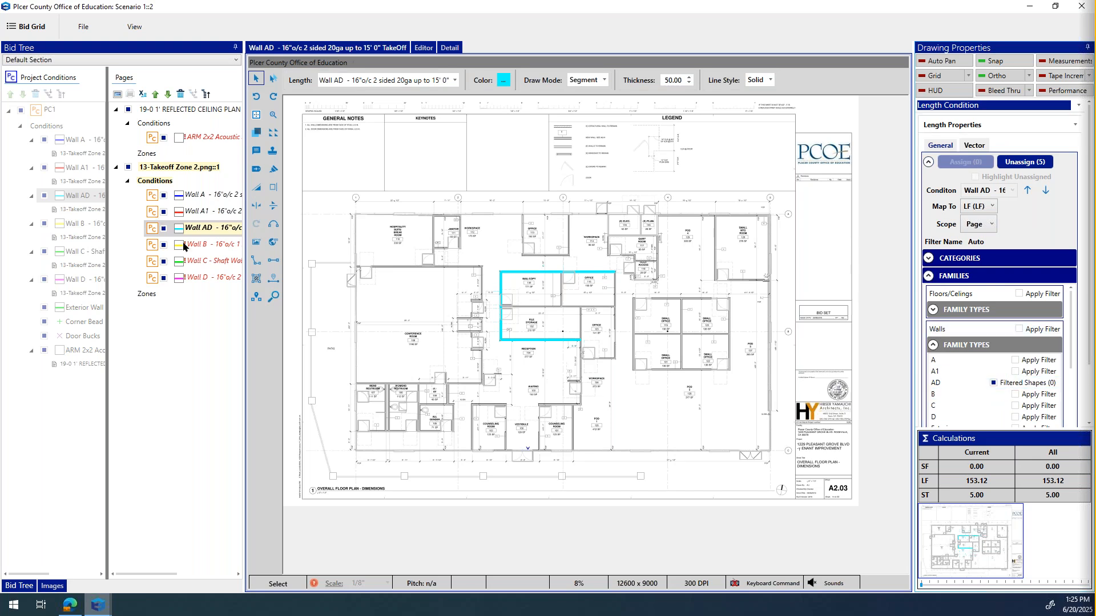
# Activate the Wall B condition, filter the walls by family type B and assign the filtered shapes to it.
pyautogui.click(203, 245)
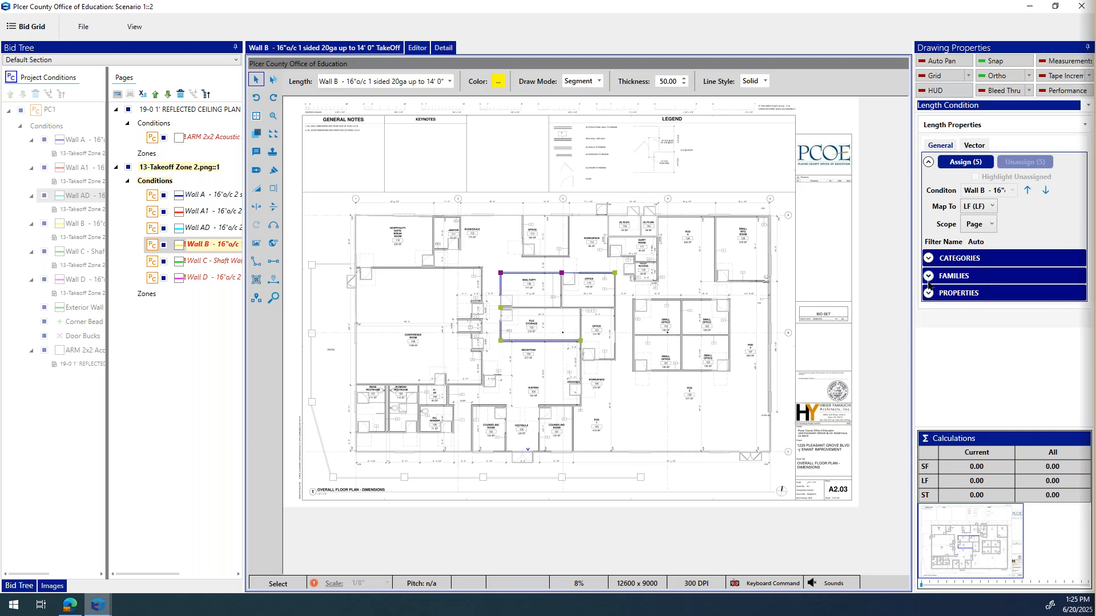
pyautogui.click(928, 276)
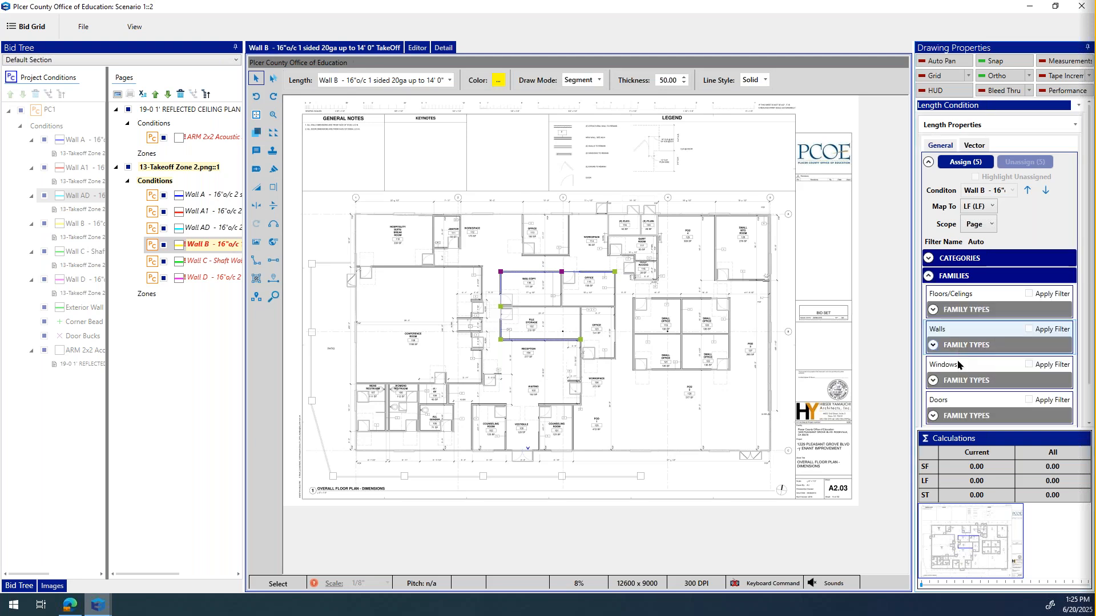
pyautogui.click(933, 345)
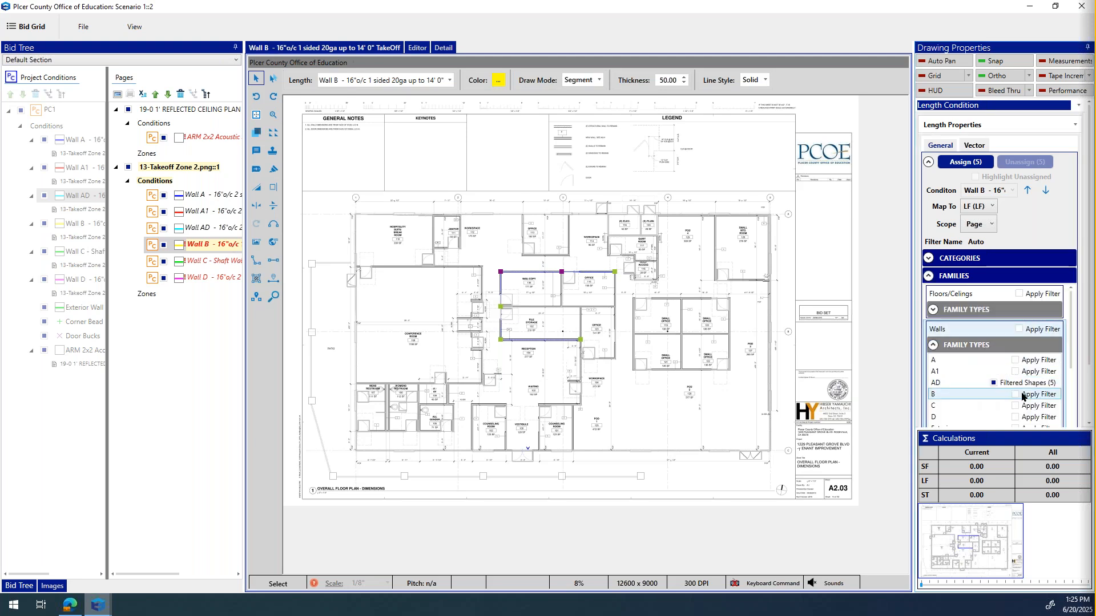
pyautogui.click(1014, 394)
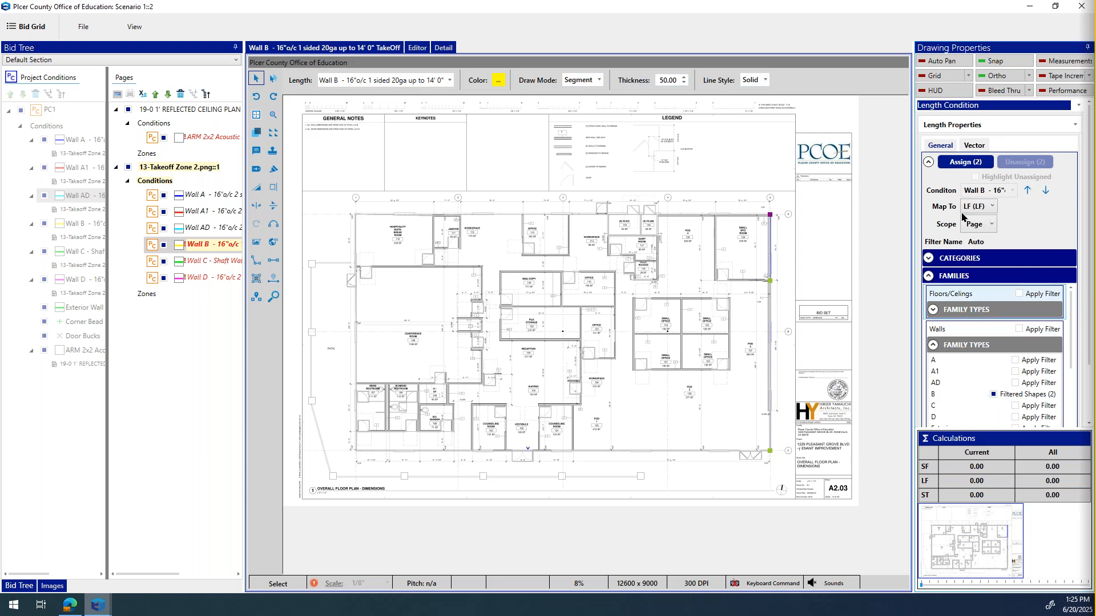
pyautogui.click(964, 162)
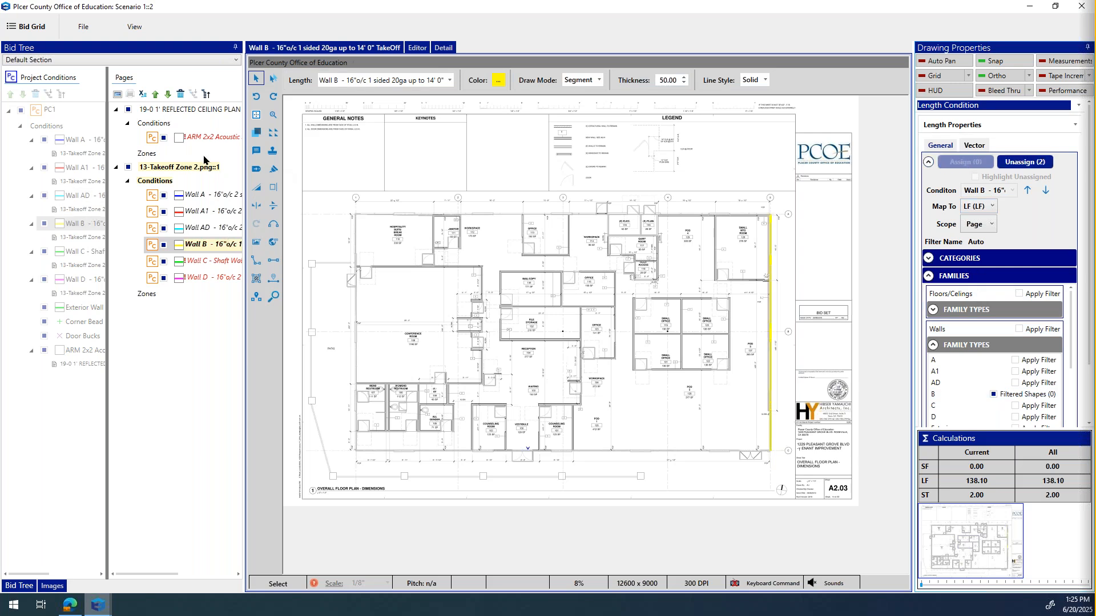
# Assign the floors/ceilings shapes of family type 3 to the ARM 2x2 Acoustic System (Standard) condition and give it a crosshatch fill.
pyautogui.click(198, 135)
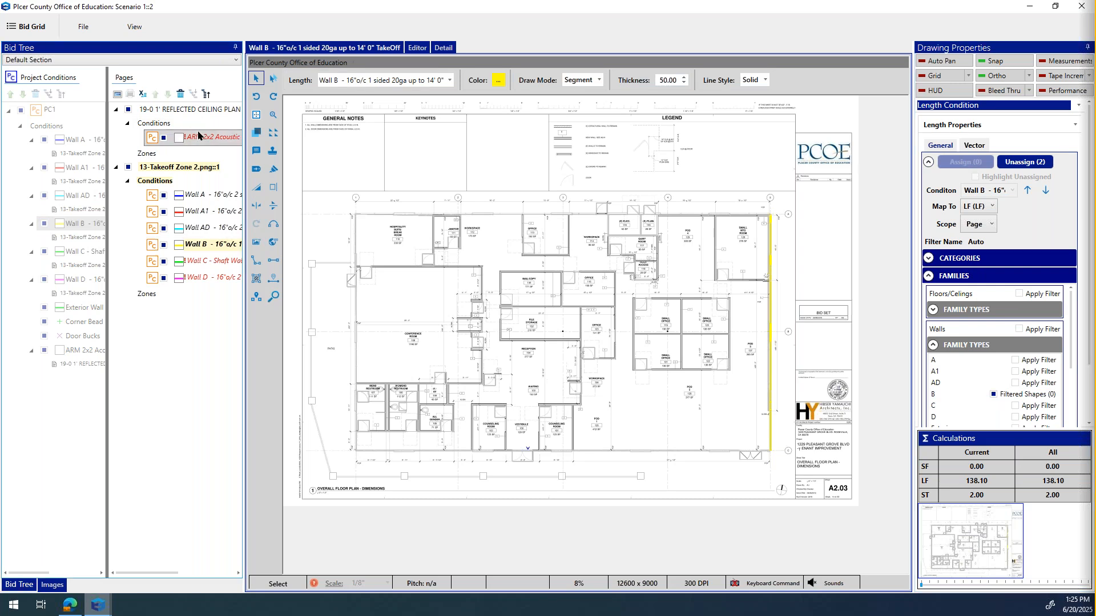
pyautogui.doubleClick(199, 136)
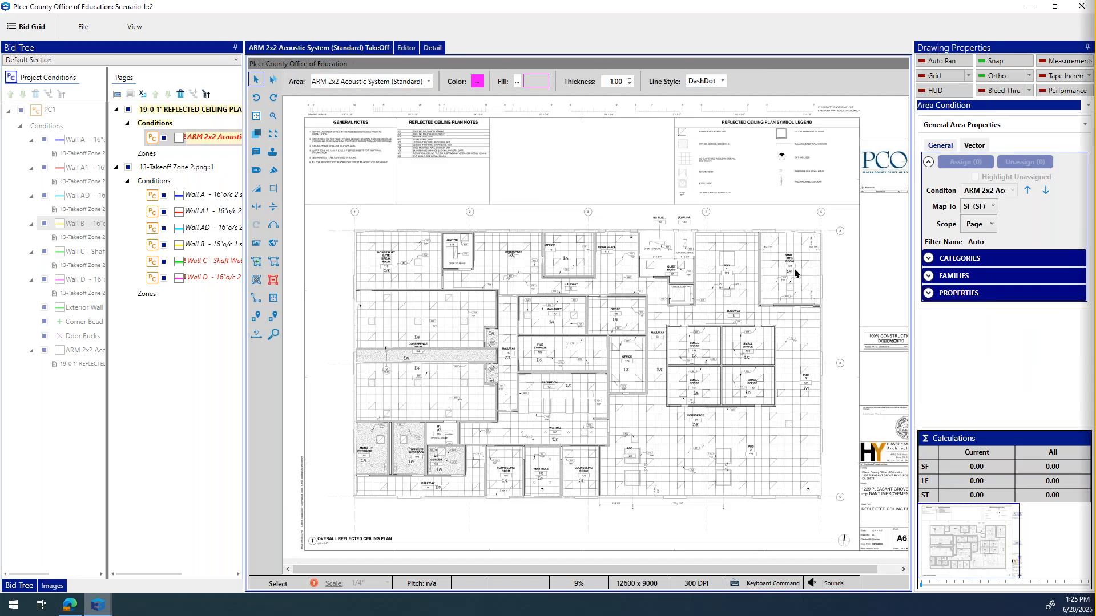
pyautogui.click(929, 278)
pyautogui.click(933, 310)
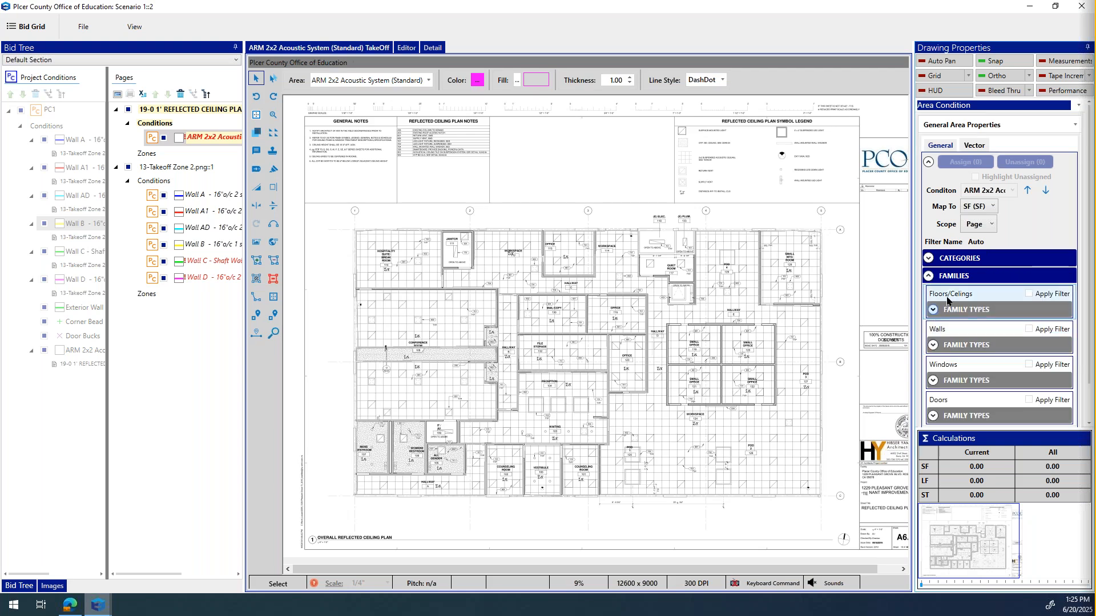
pyautogui.click(950, 347)
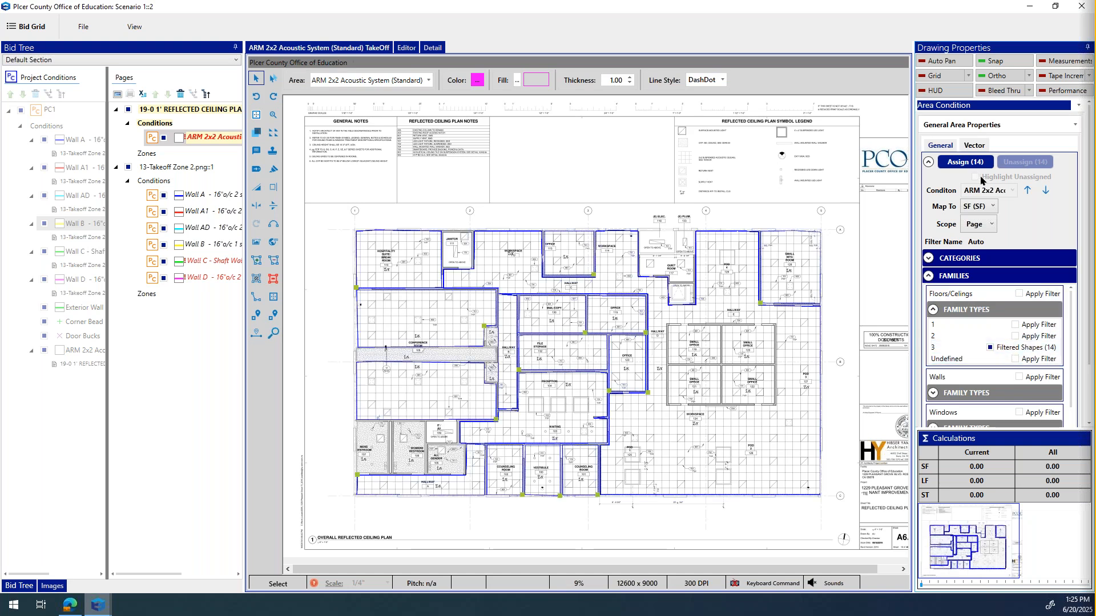
pyautogui.click(965, 162)
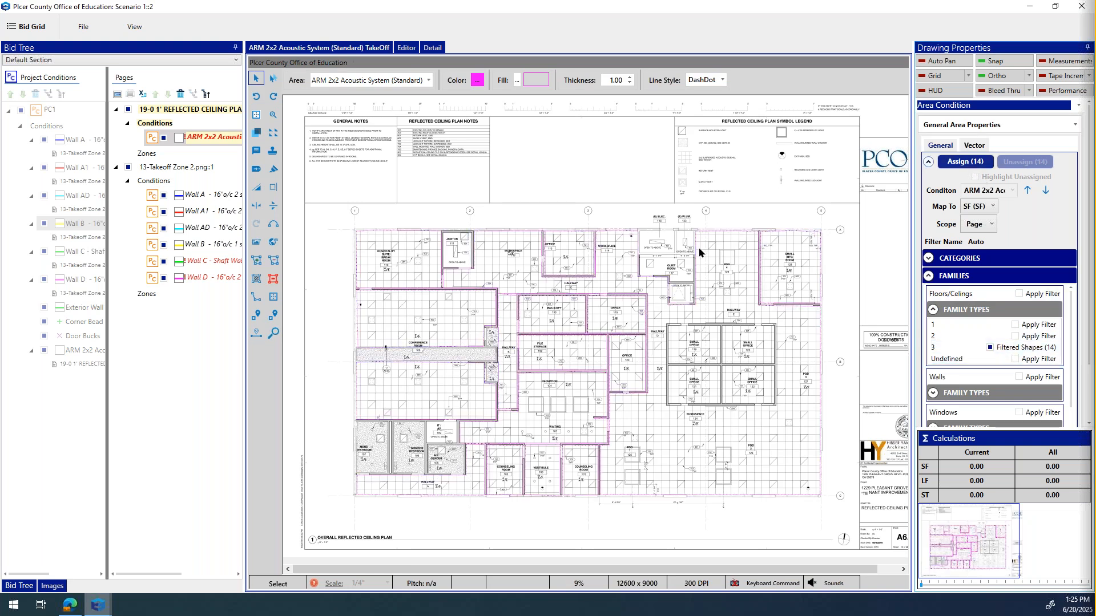
pyautogui.click(517, 81)
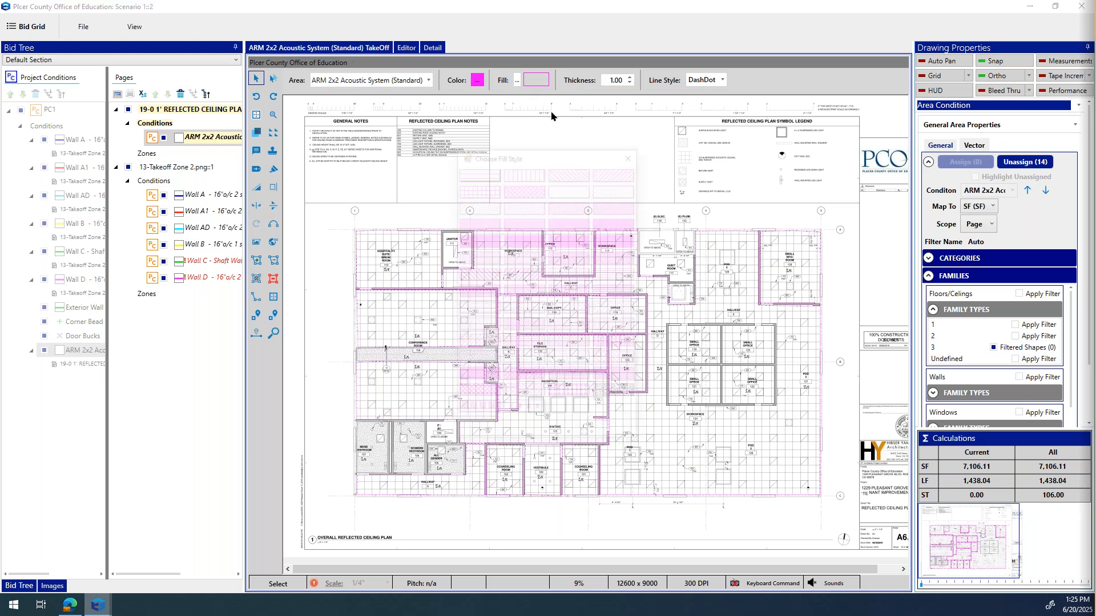
pyautogui.click(530, 190)
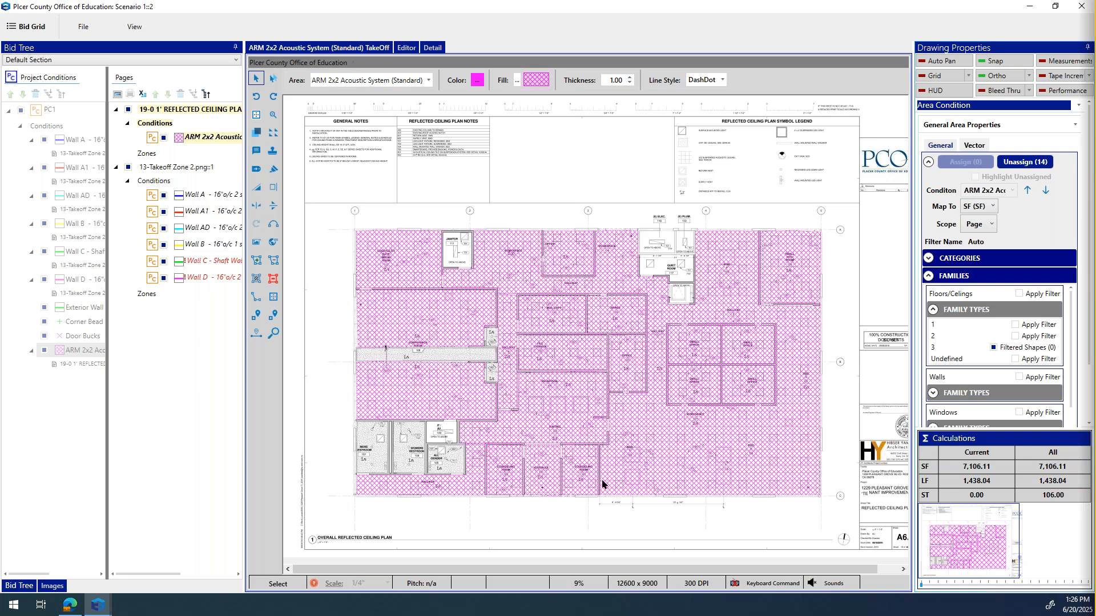
# Open the bid grid's scenario-wide item pricing list to review quantities and unit prices, and return to the takeoff view.
pyautogui.click(34, 27)
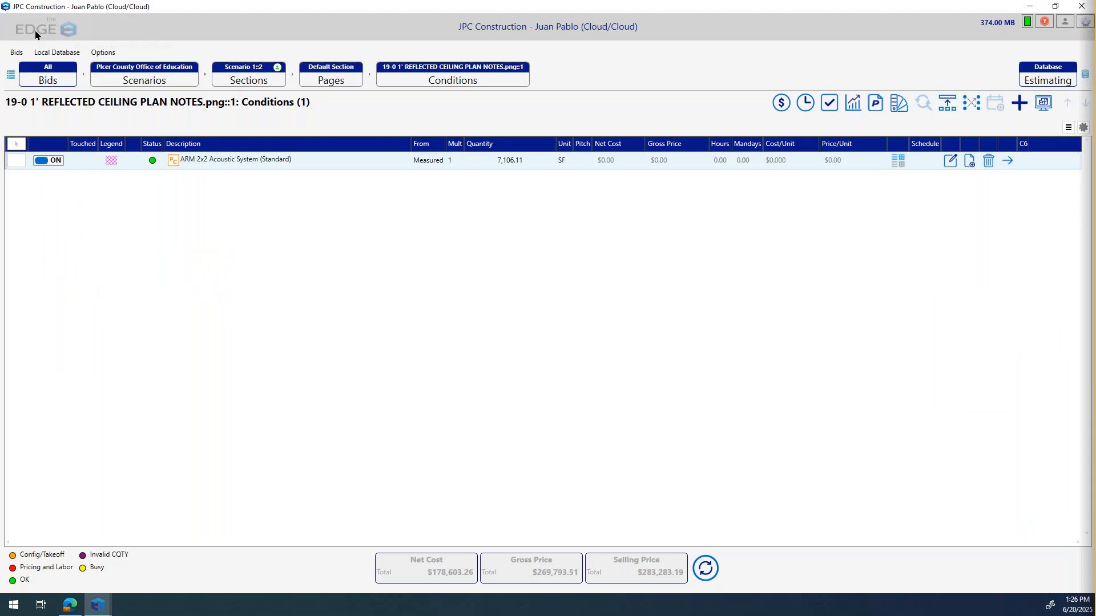
pyautogui.click(780, 107)
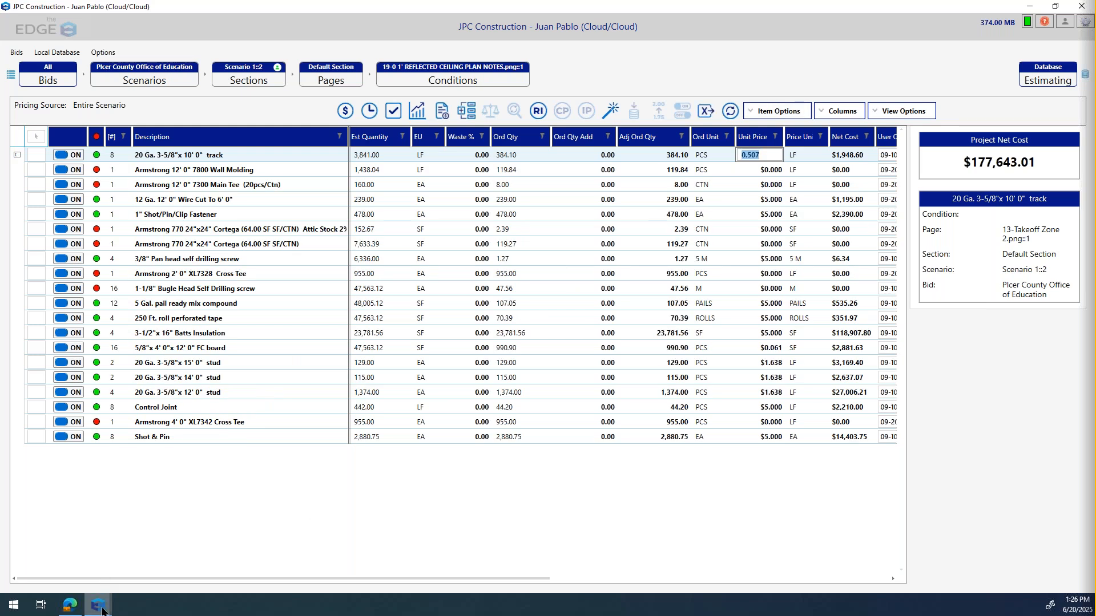
pyautogui.moveTo(102, 610)
pyautogui.click(187, 574)
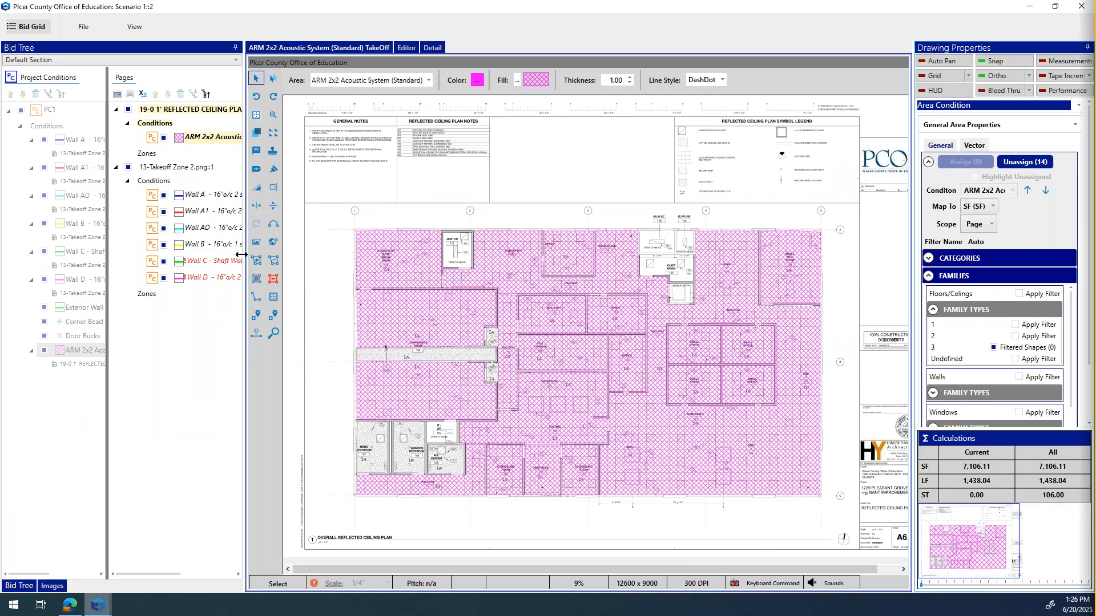
# On the 13-Takeoff Zone 2.png page, manually draw a horizontal Wall A segment about 57 ft long just below the floor plan's lower wall.
pyautogui.click(201, 197)
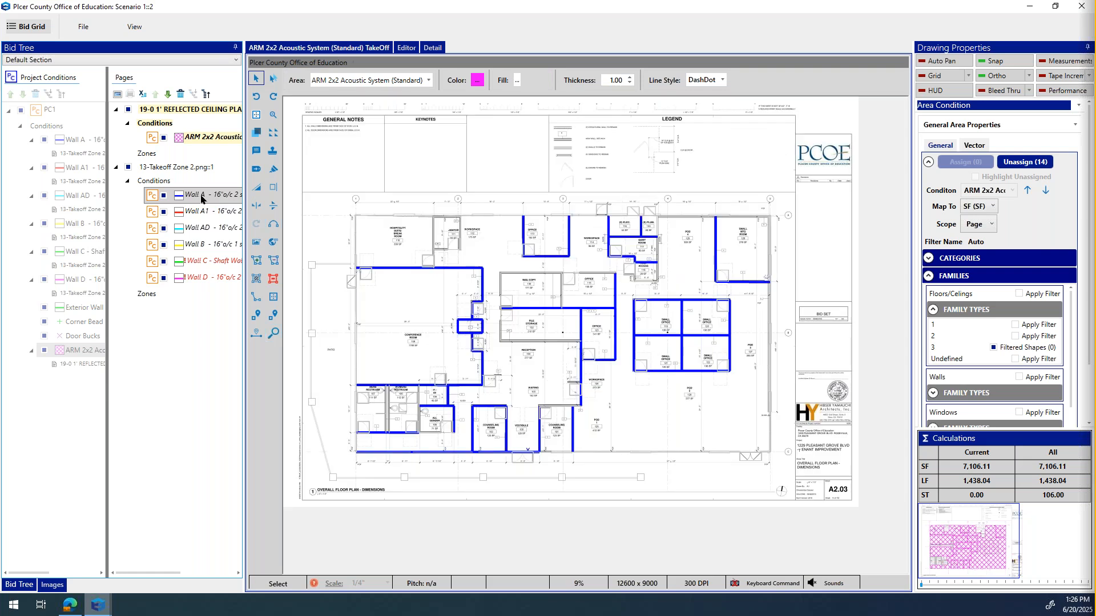
pyautogui.doubleClick(201, 197)
pyautogui.click(273, 261)
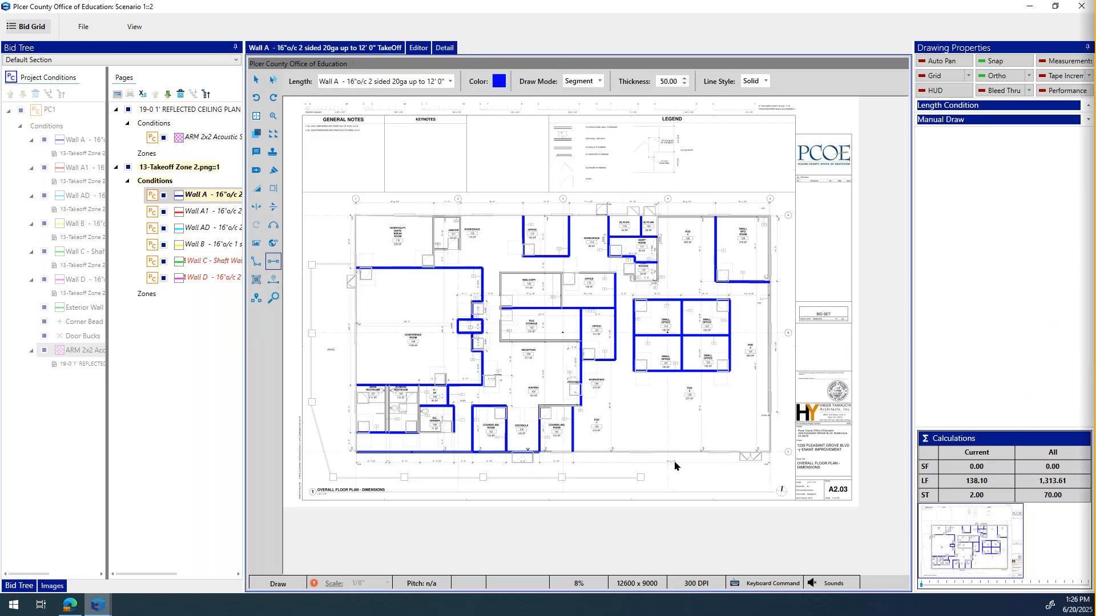
pyautogui.click(595, 460)
pyautogui.click(695, 459)
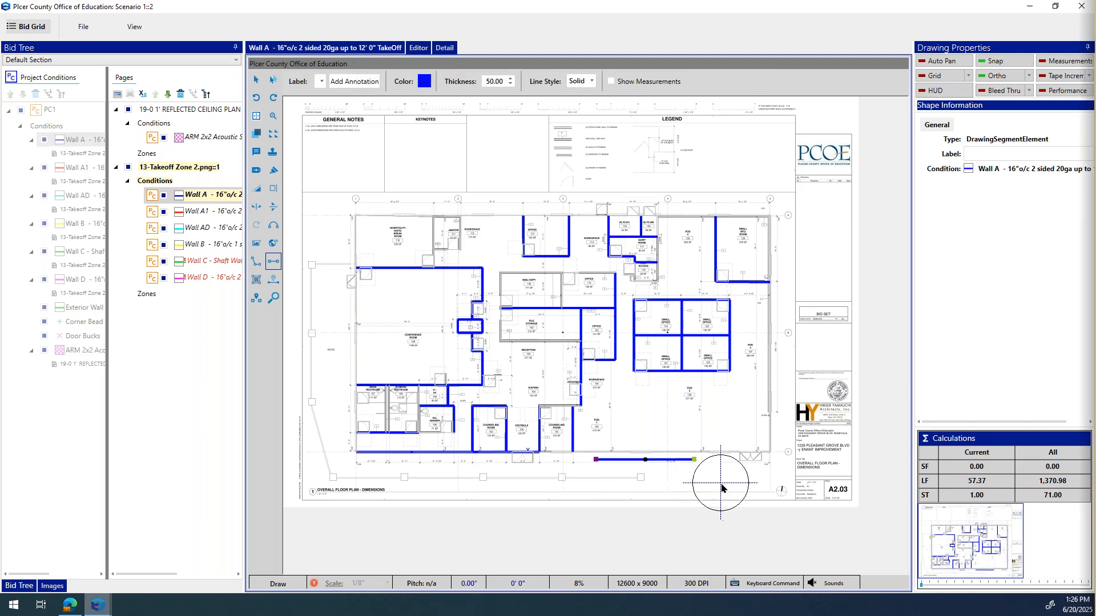